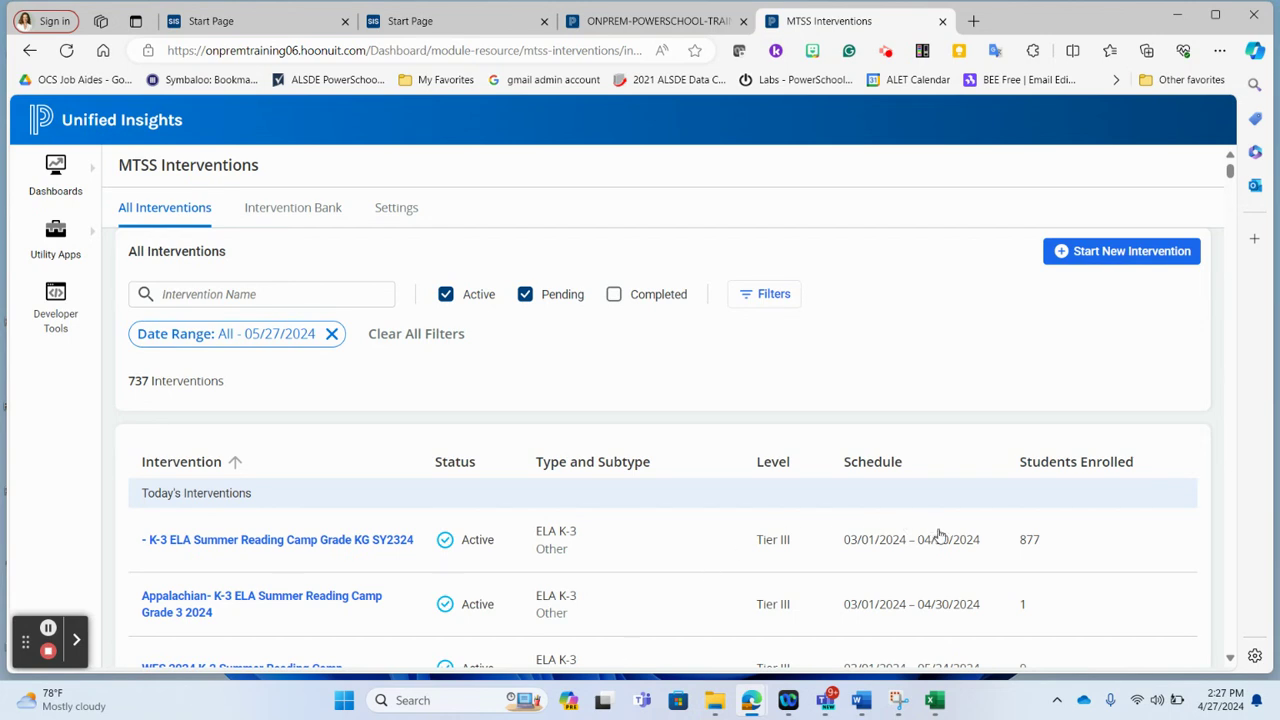
Start a new intervention from the 1st Summer Math Camp 2024 (S) plan, found by searching the Intervention Bank for "summer".
click(1135, 260)
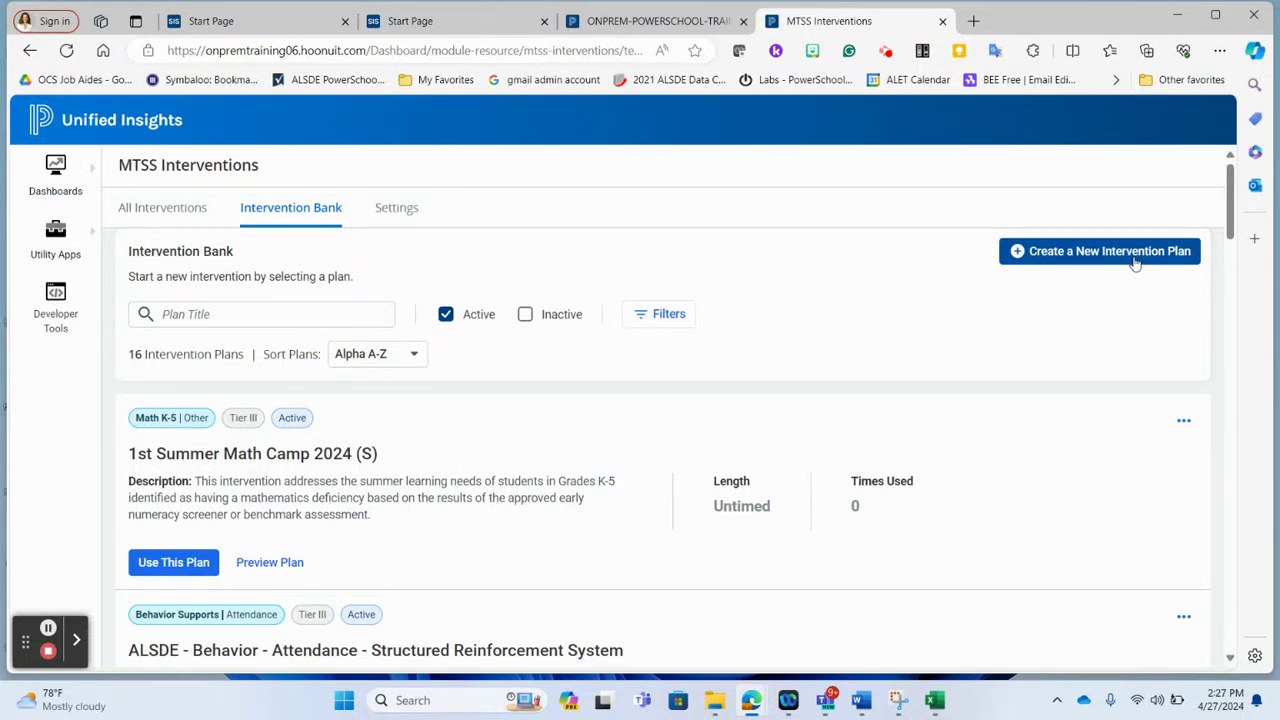
click(351, 313)
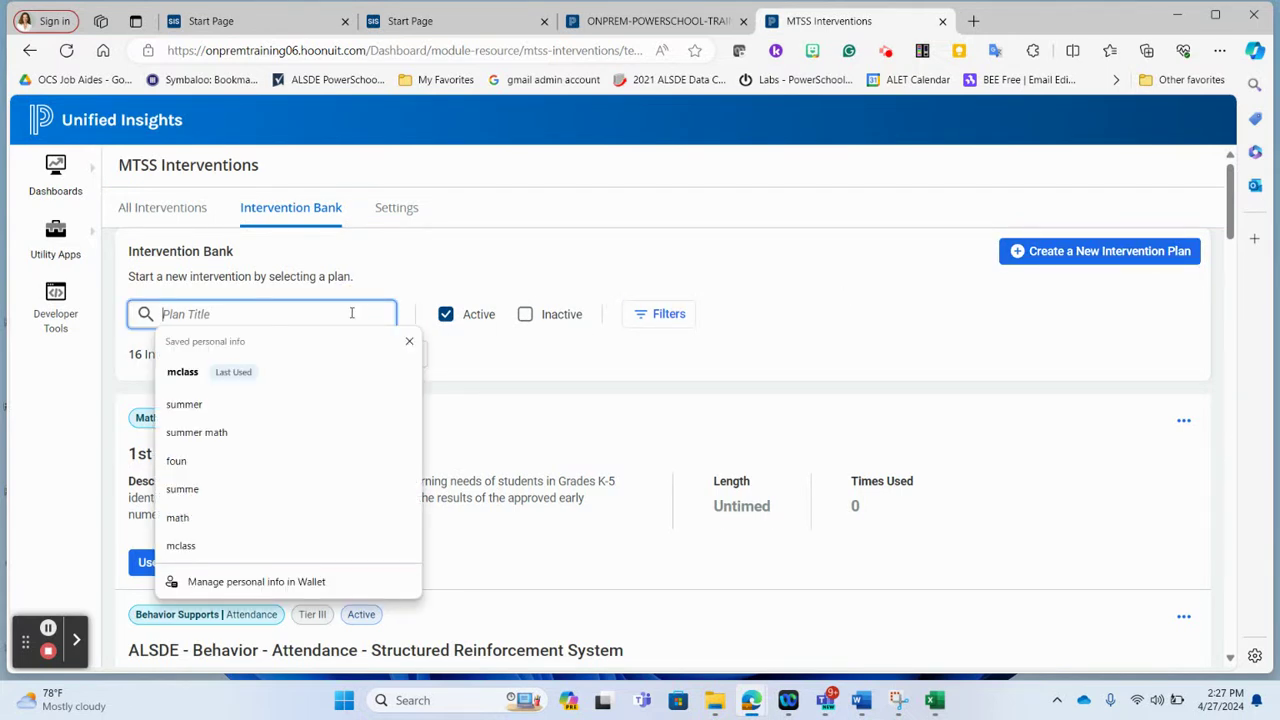
text(summer)
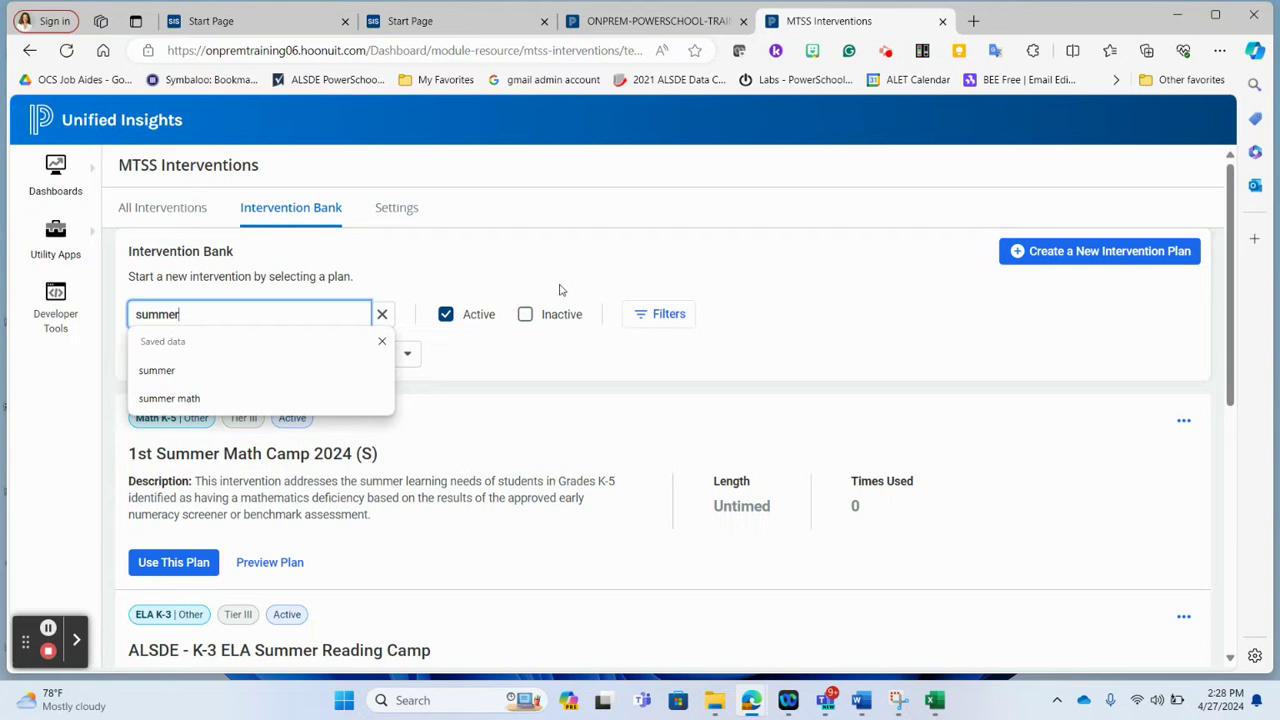
click(571, 236)
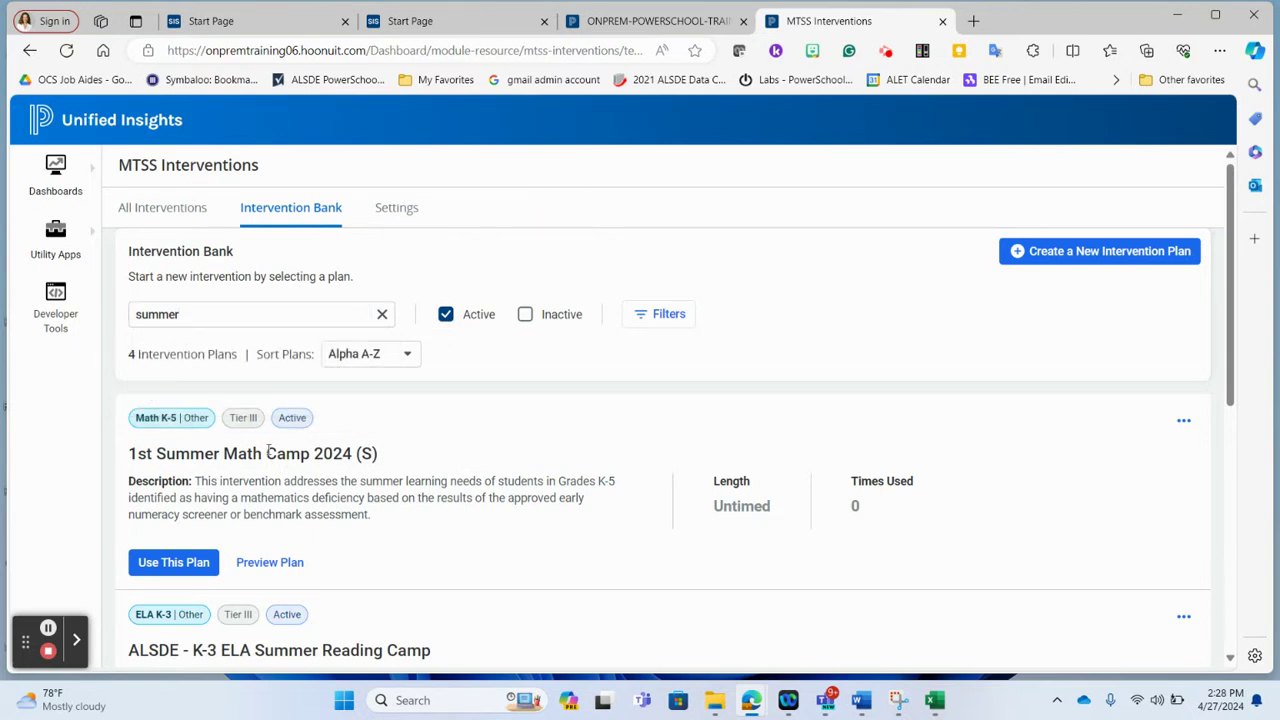
click(173, 562)
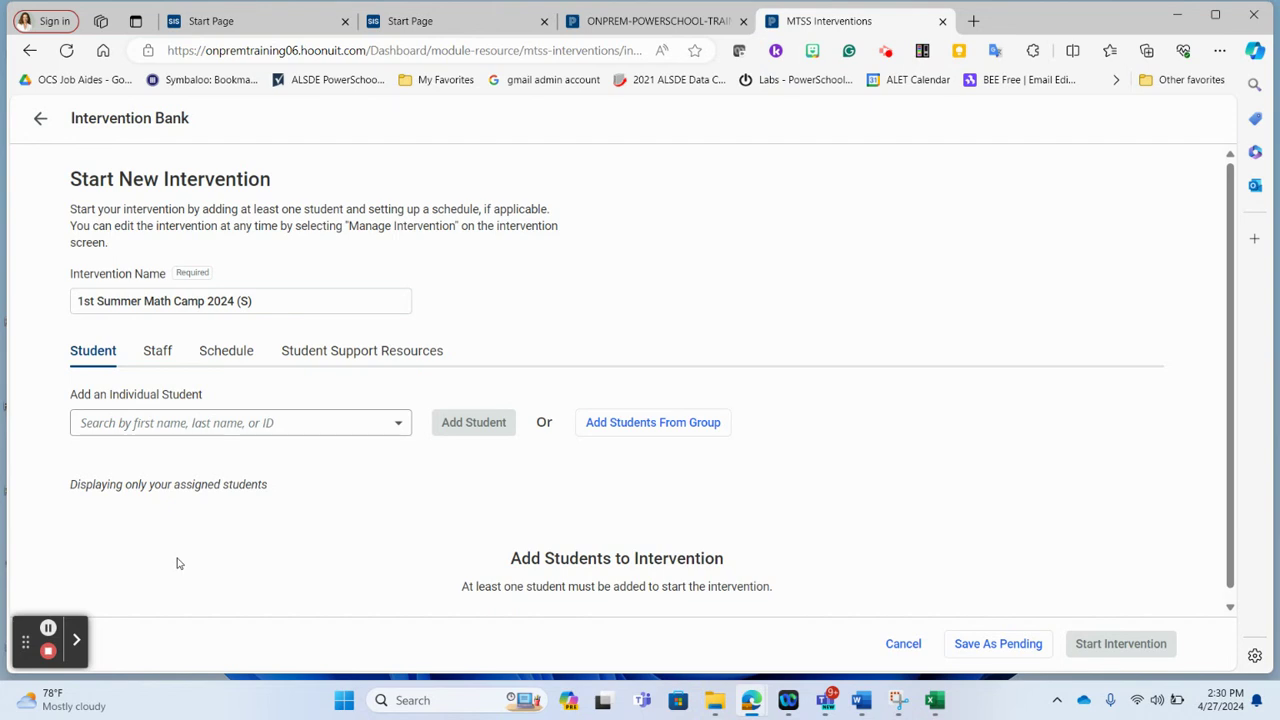
Search for an individual student by last name and add one matching student to the intervention.
click(201, 433)
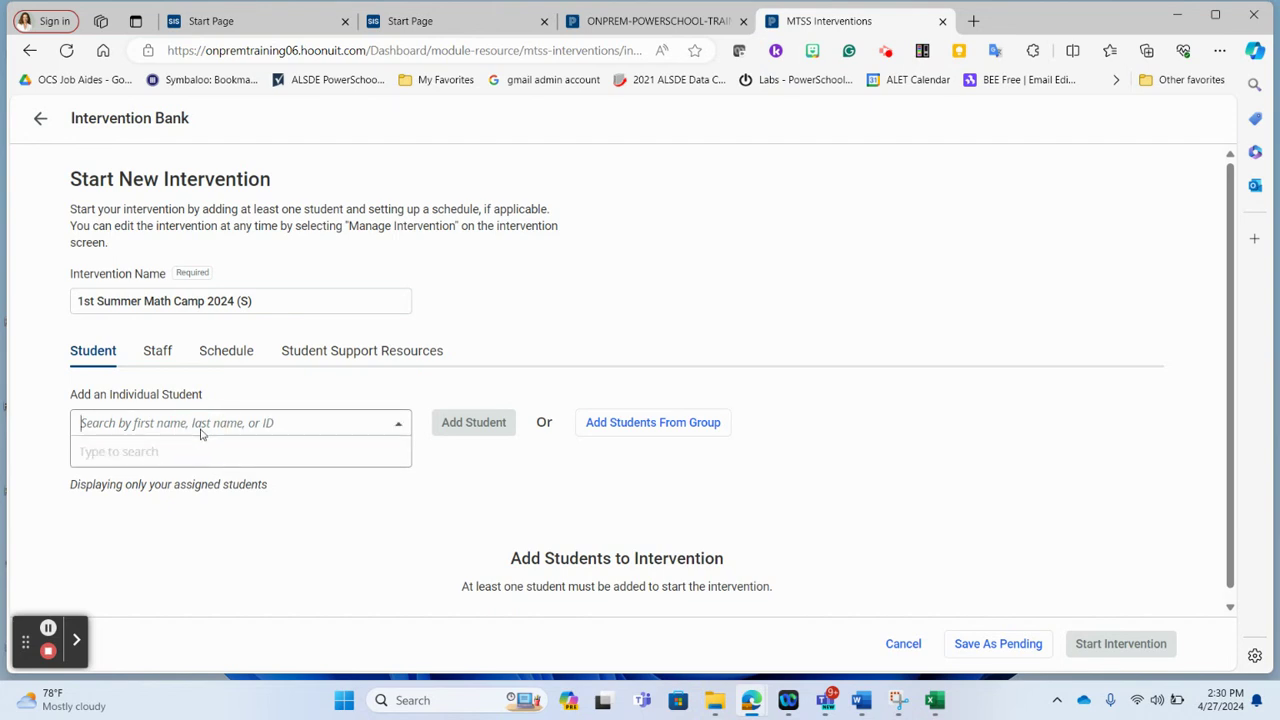
text(smith)
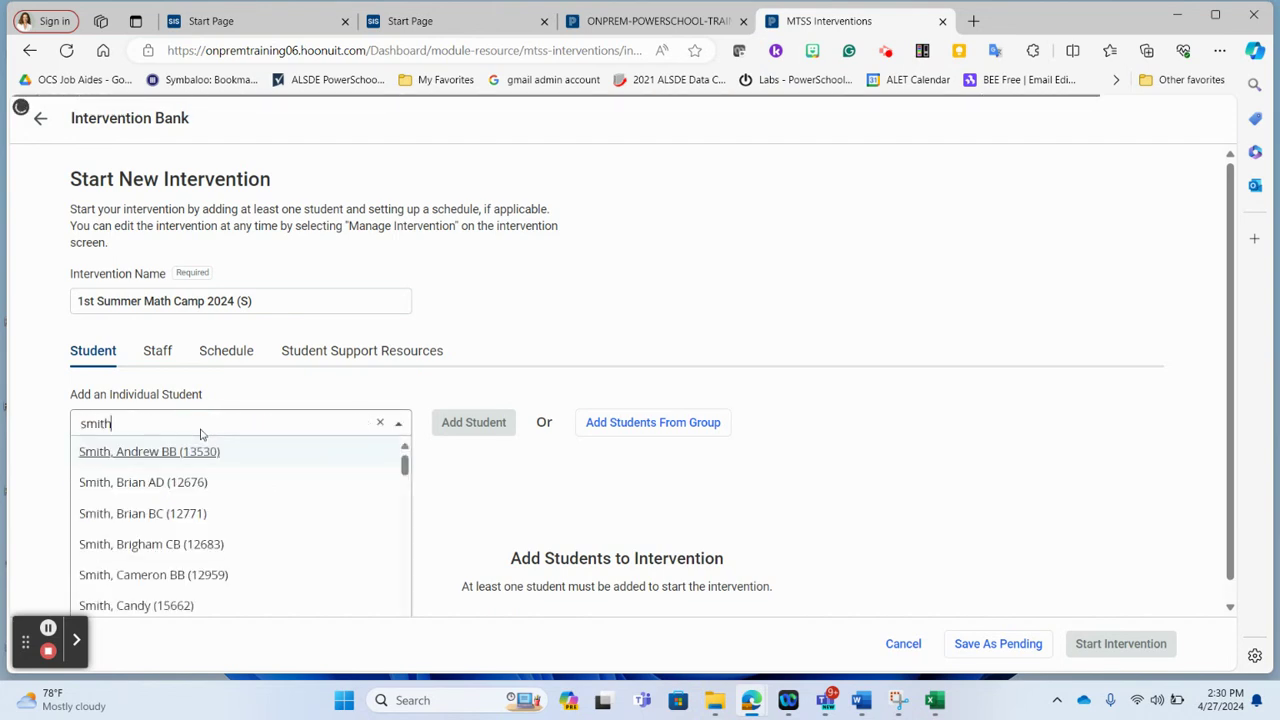
click(150, 544)
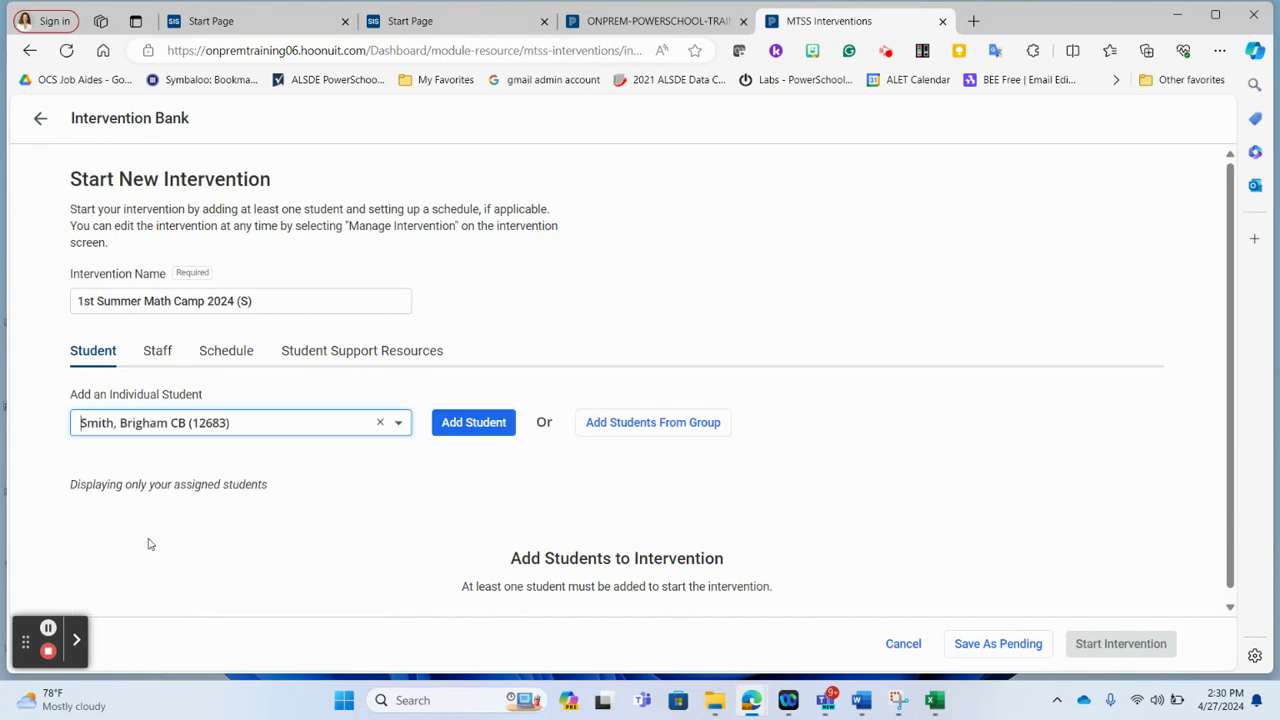
click(474, 423)
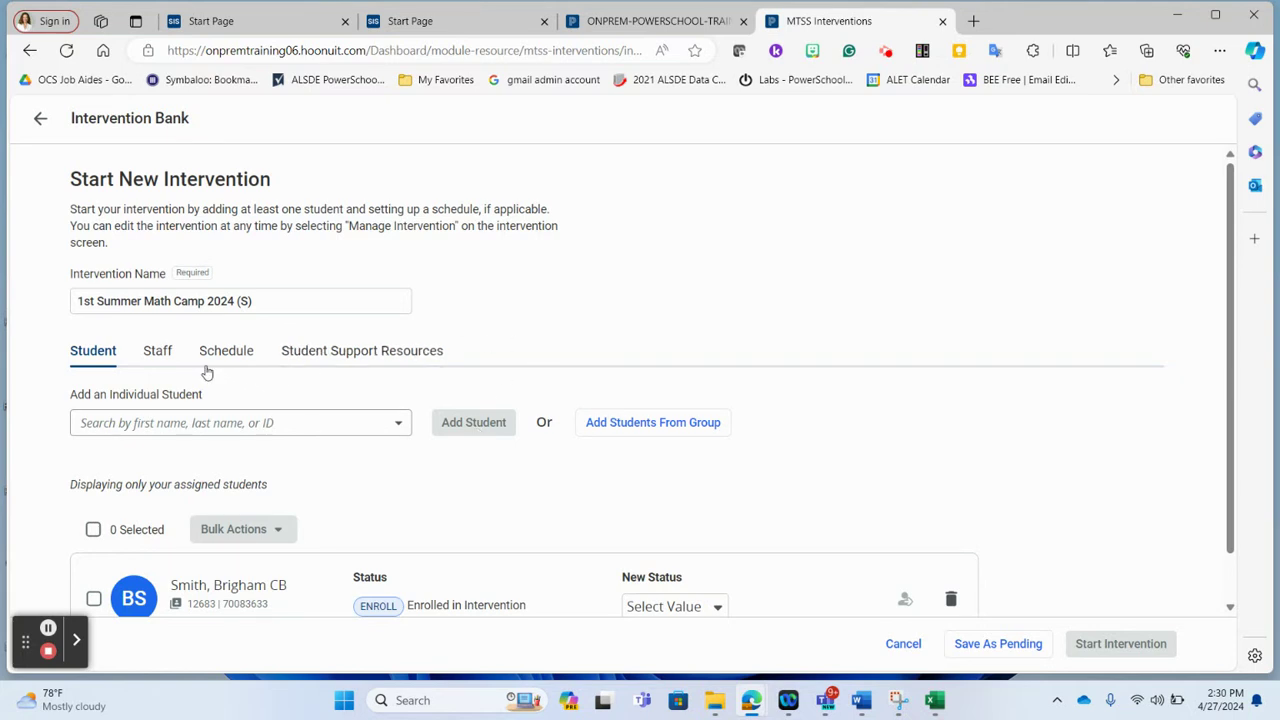
Open the intervention's staff assignments and try searching for a staff member by last name.
click(164, 366)
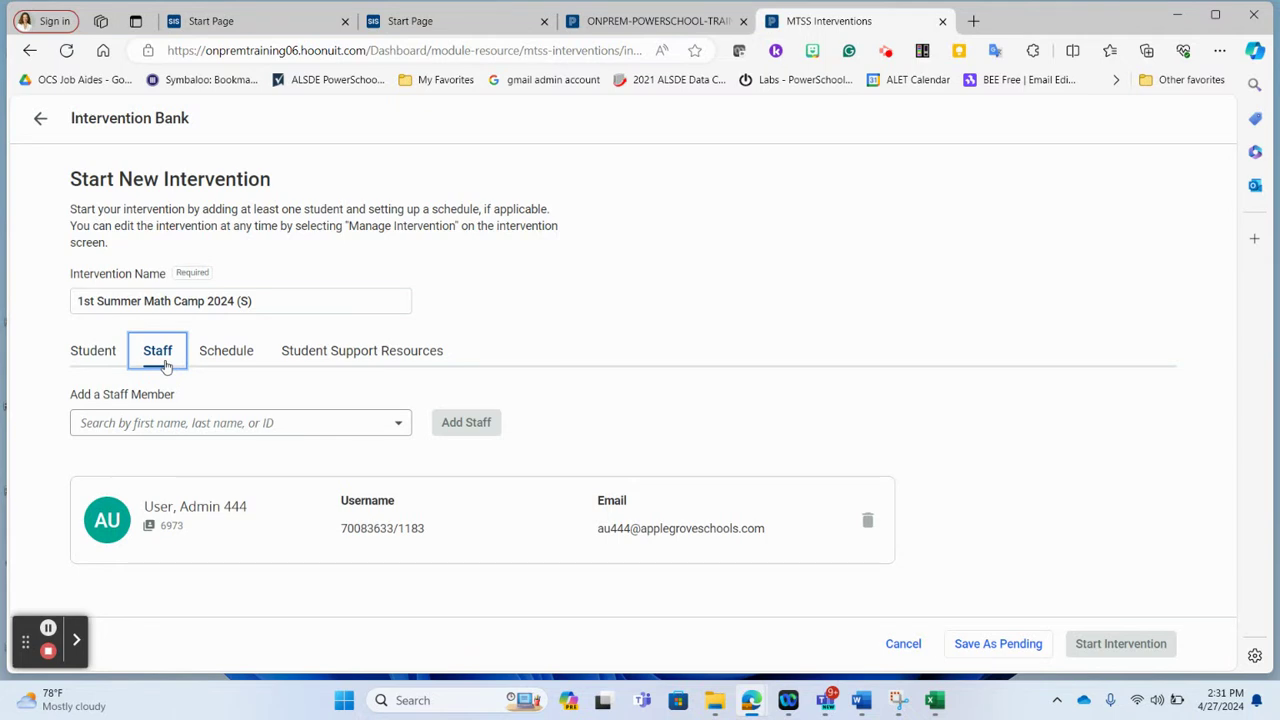
click(181, 428)
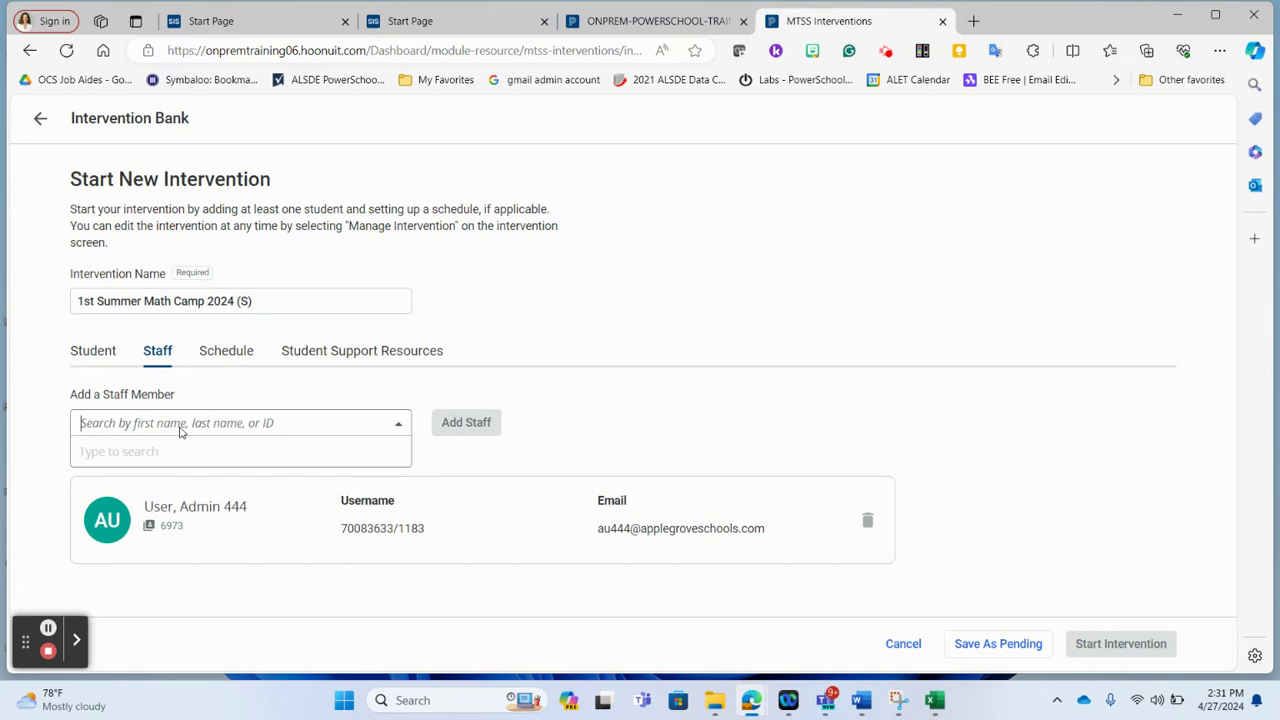
text(smith)
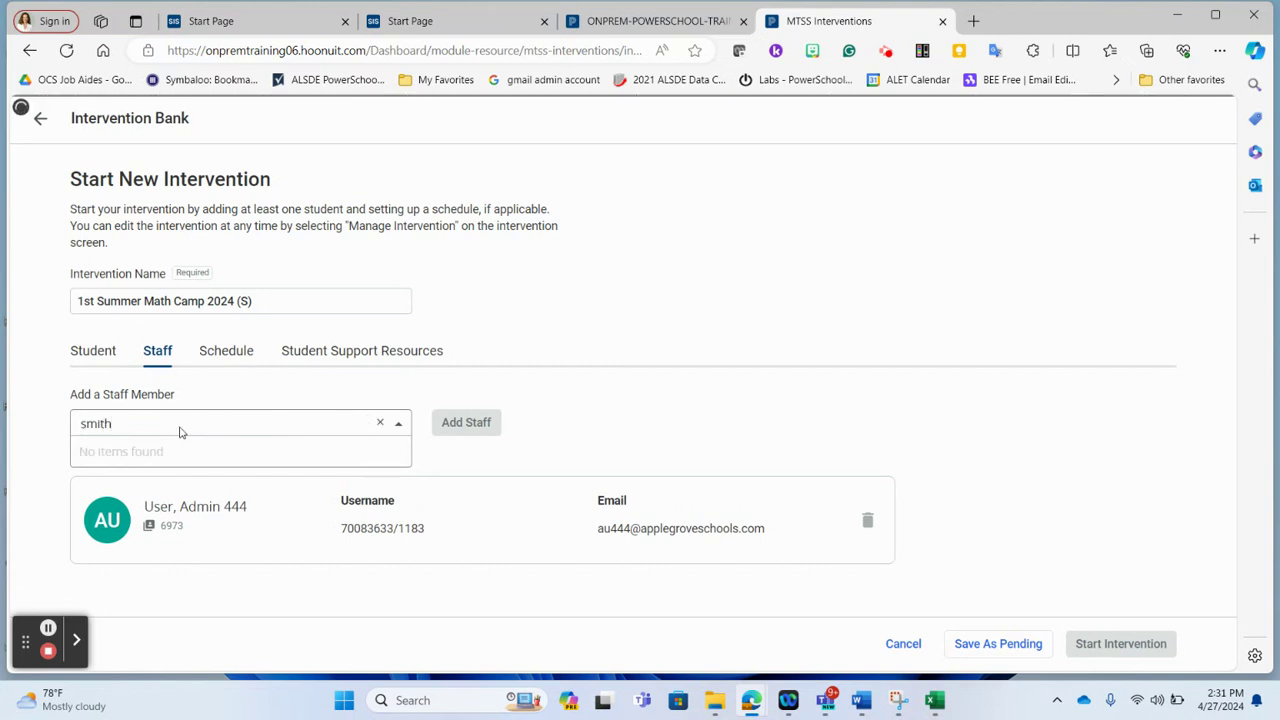
key(BackSpace)
key(BackSpace)
key(BackSpace)
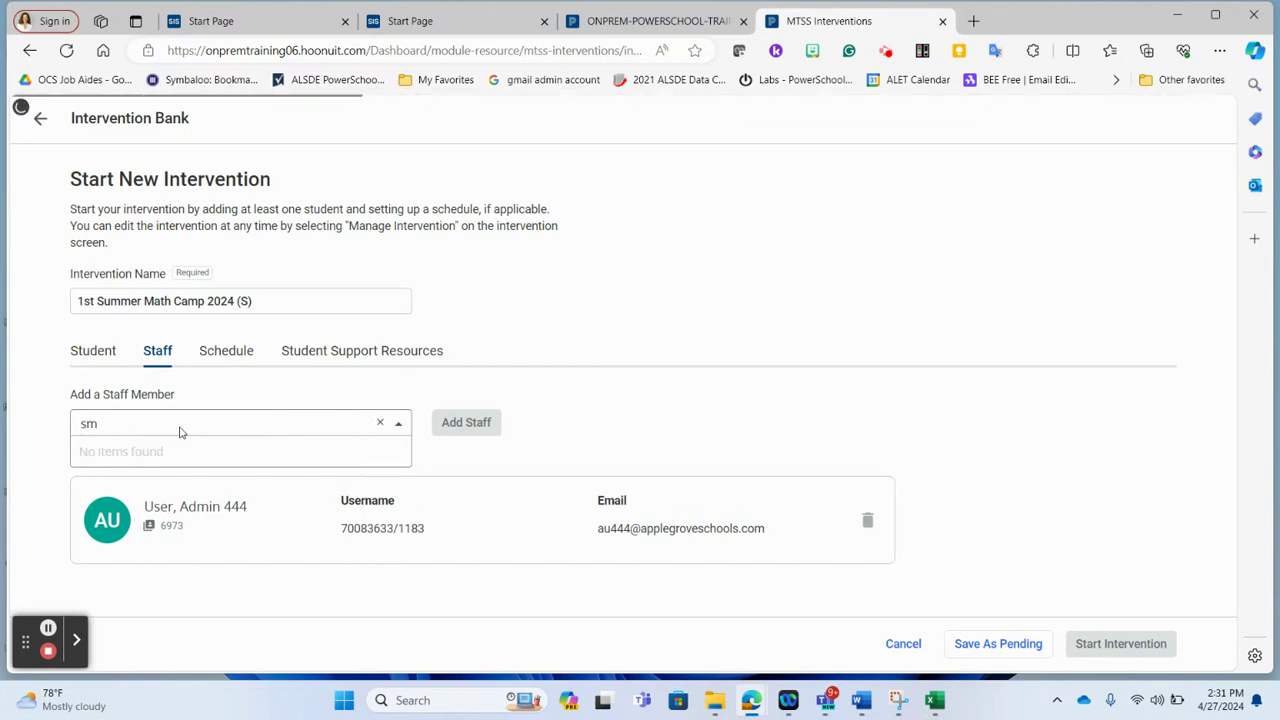
key(BackSpace)
key(BackSpace)
Search the staff for "admin" and add one of the matching Admin users to the intervention.
text(admin)
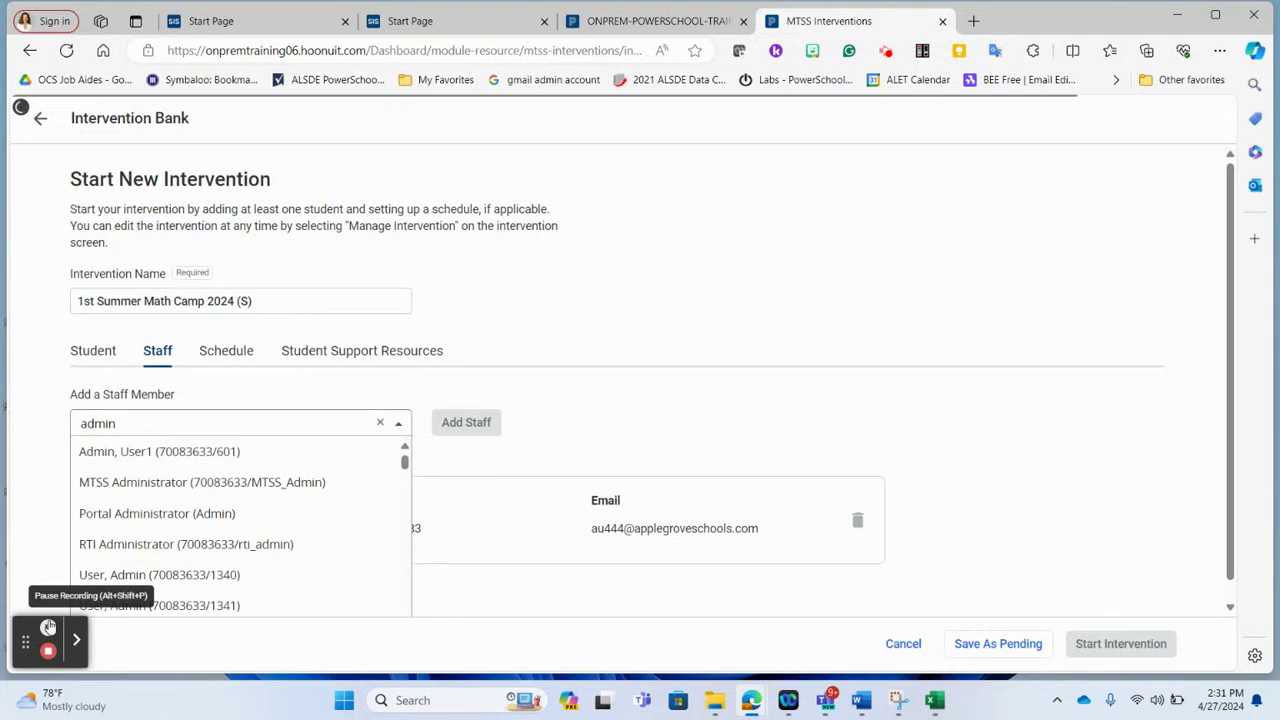
click(174, 425)
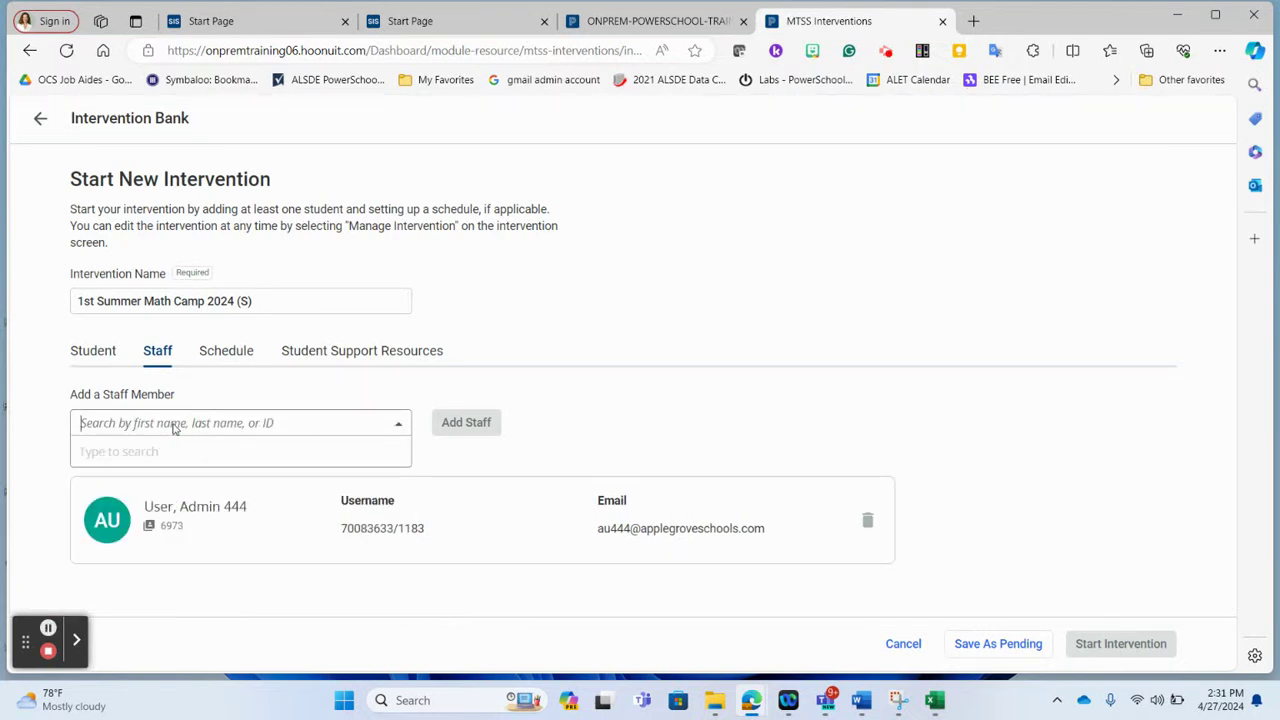
text(admi)
key(BackSpace)
key(BackSpace)
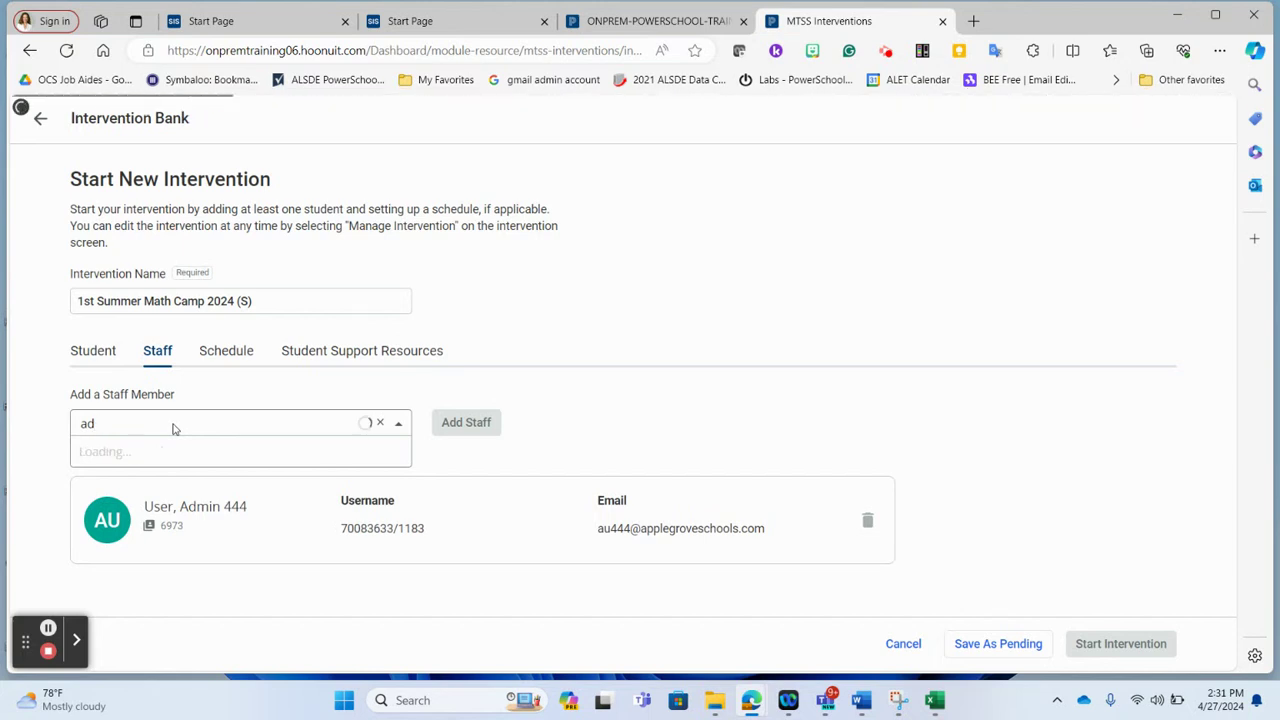
text(min)
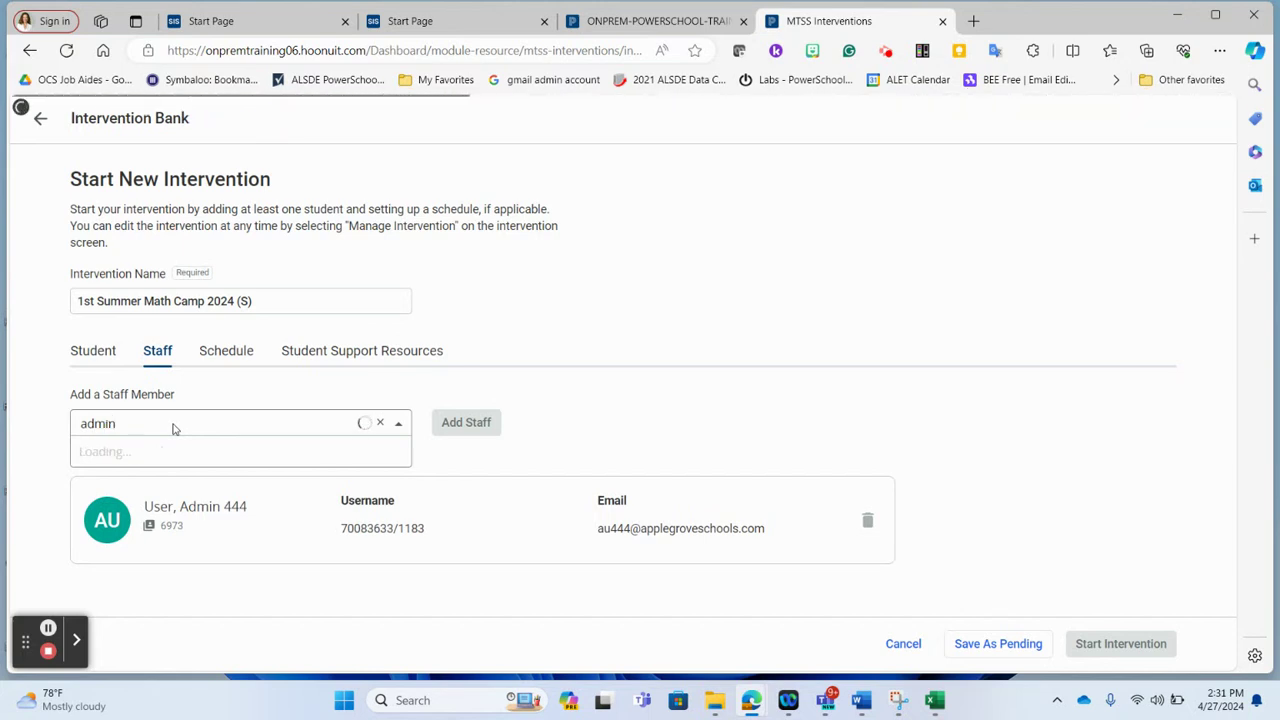
scroll(180, 543, down, 3)
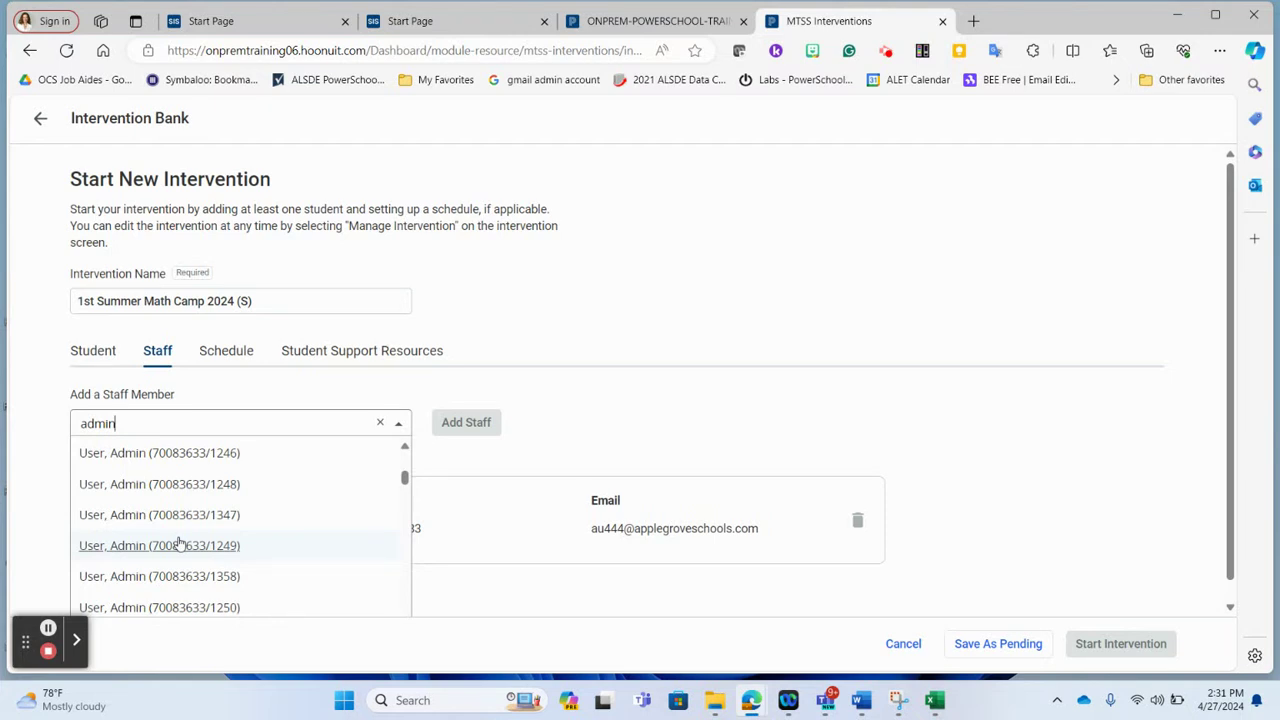
click(180, 543)
click(450, 433)
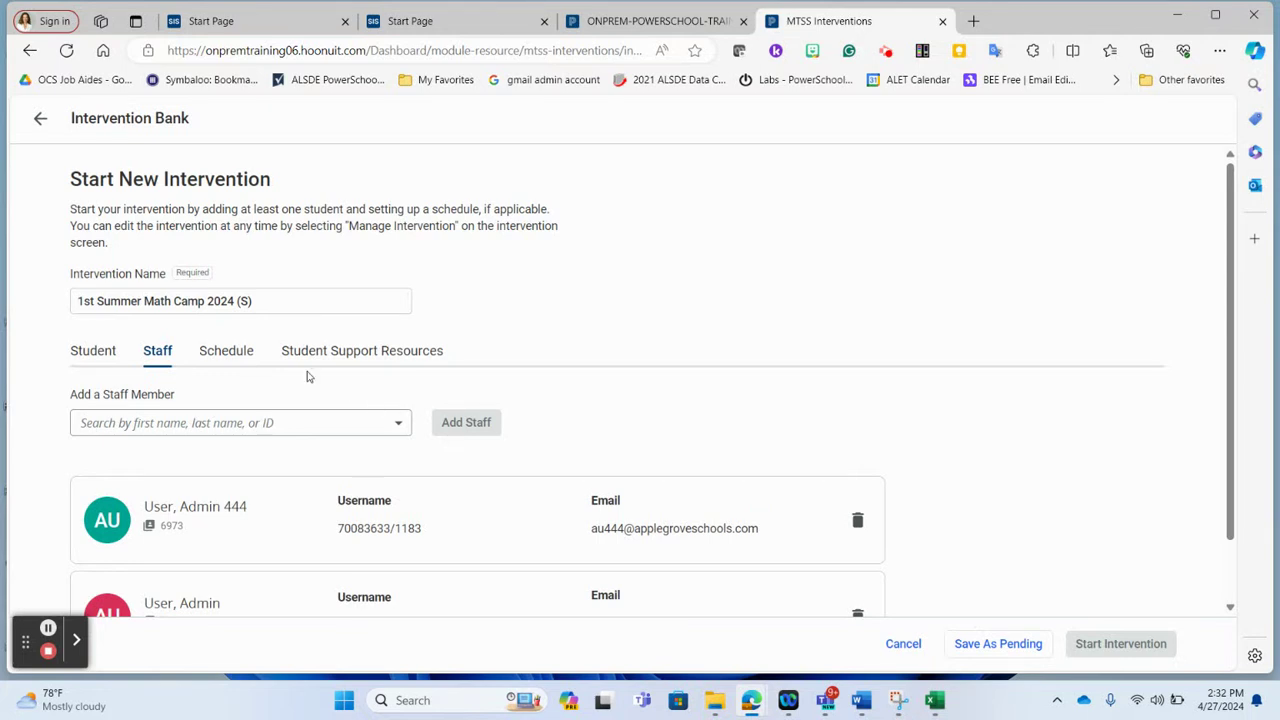
Schedule the intervention from 4/1/2024 to 4/15/2024 and start it.
click(230, 367)
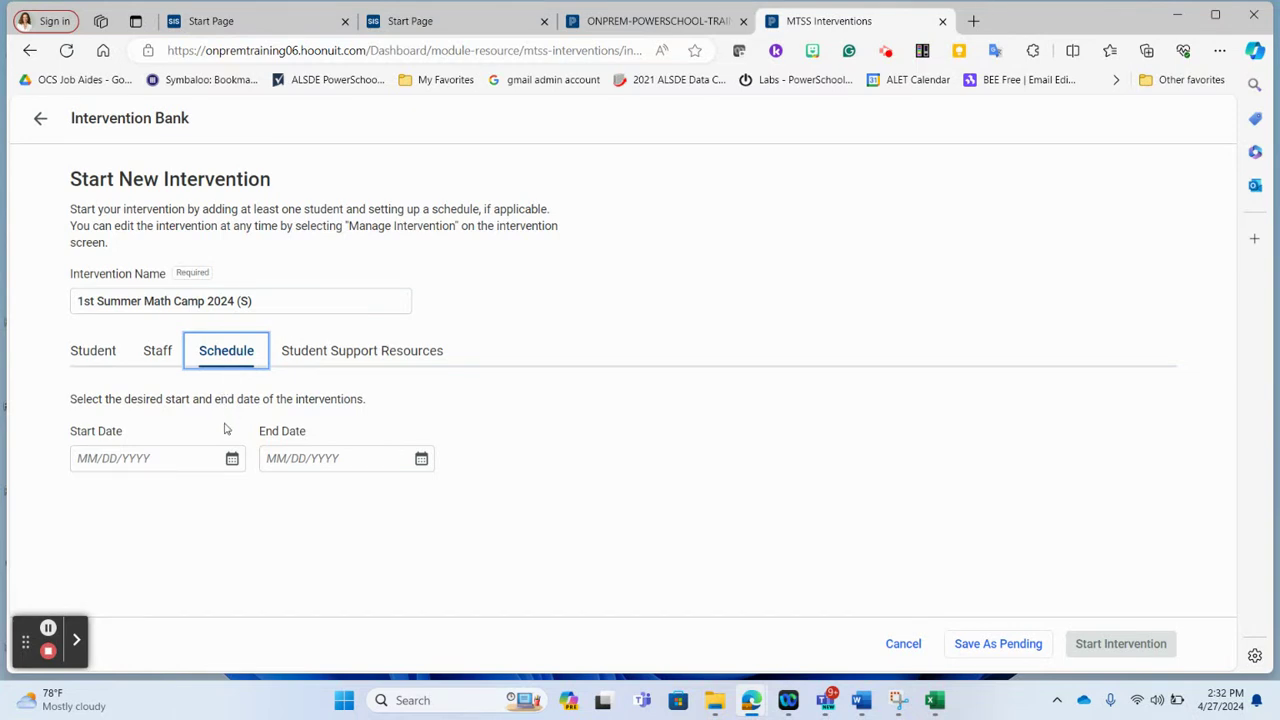
click(232, 458)
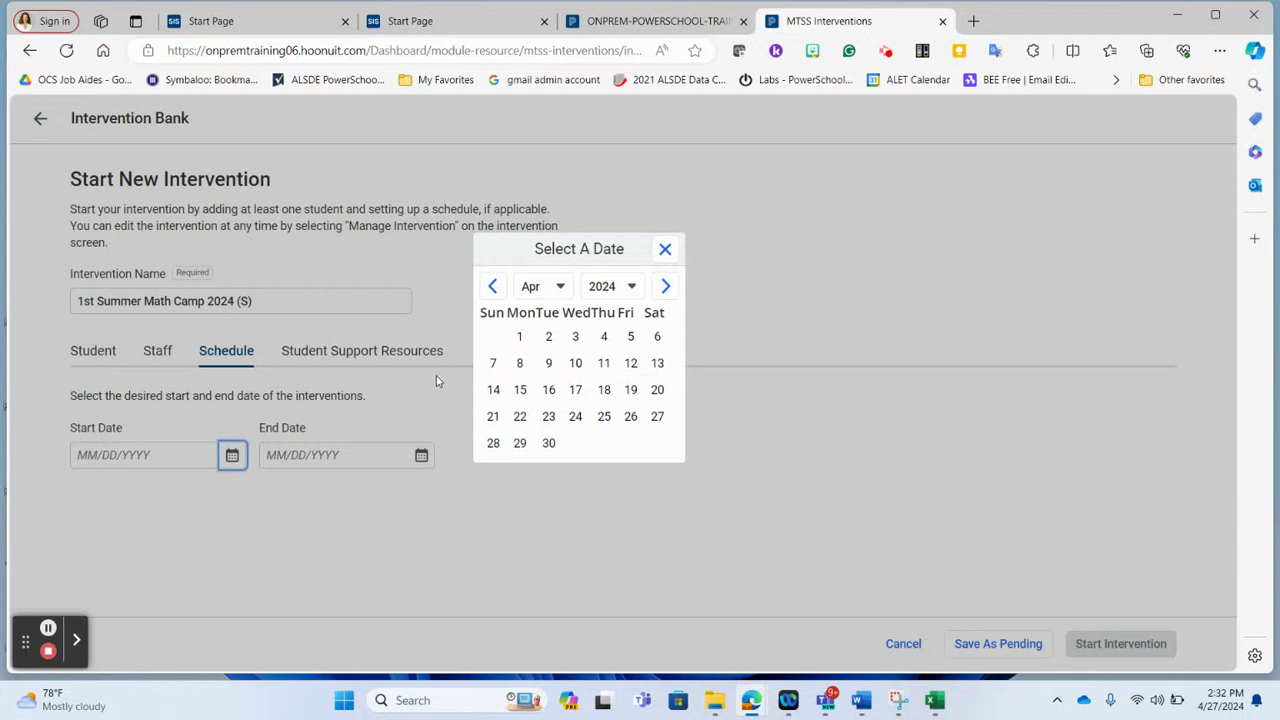
click(521, 338)
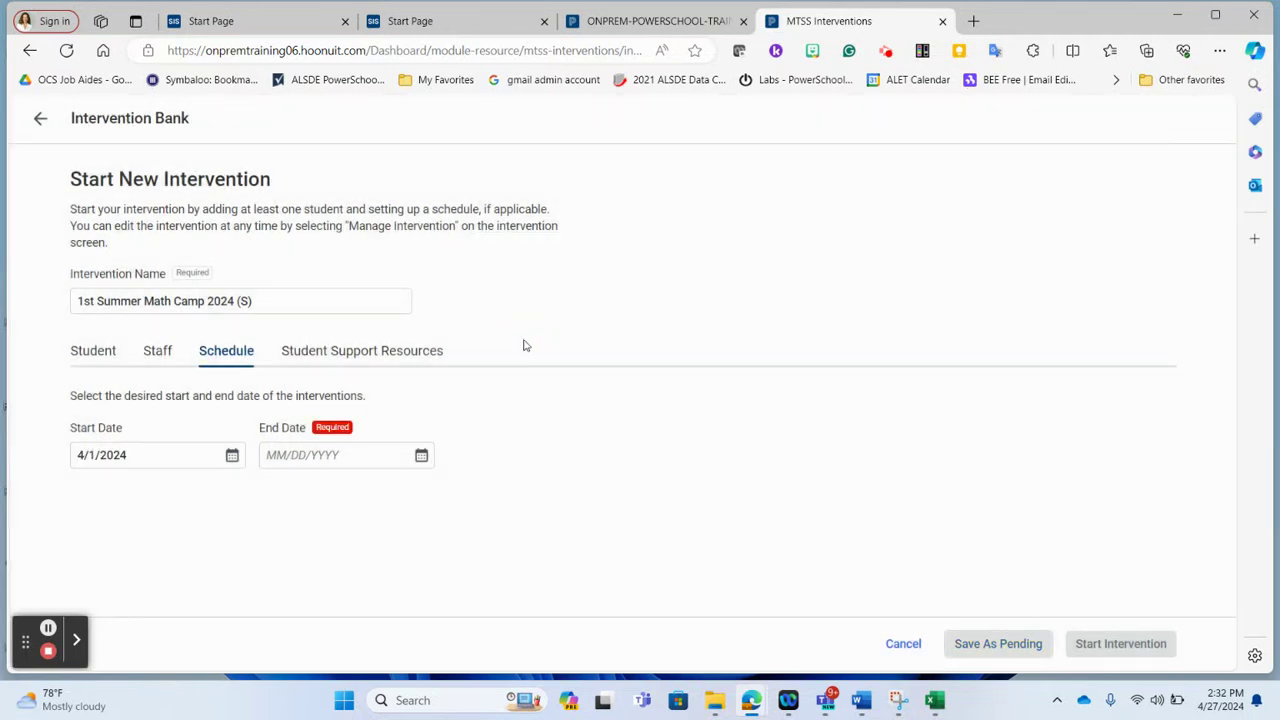
click(421, 455)
click(520, 390)
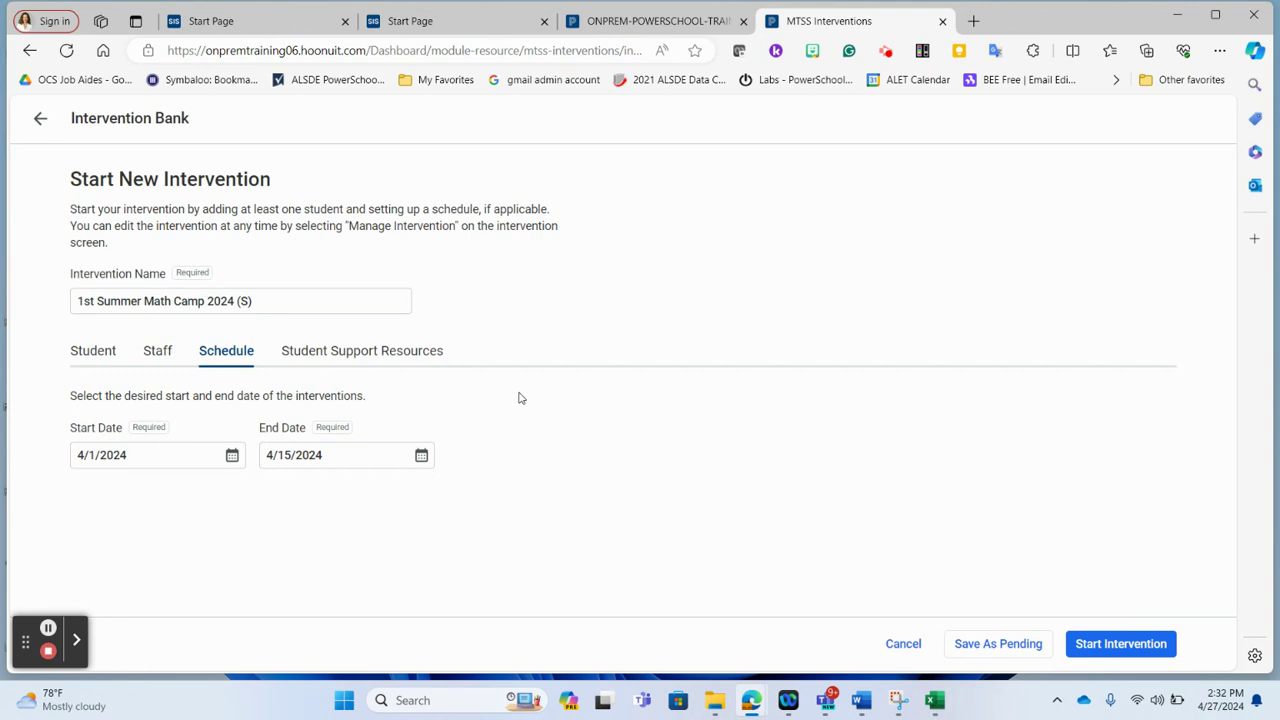
click(1103, 648)
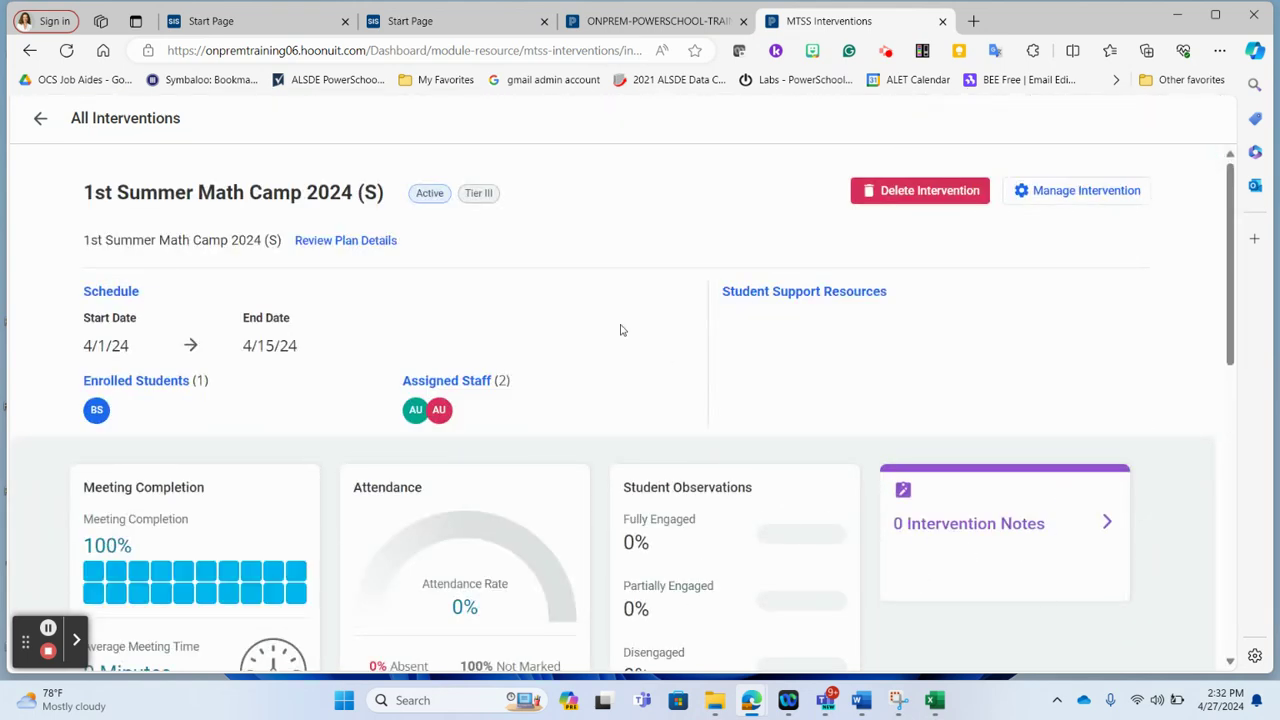
Review the started intervention's schedule, assigned staff, attendance and observation summaries, and the enrolled student's card.
scroll(620, 330, down, 2)
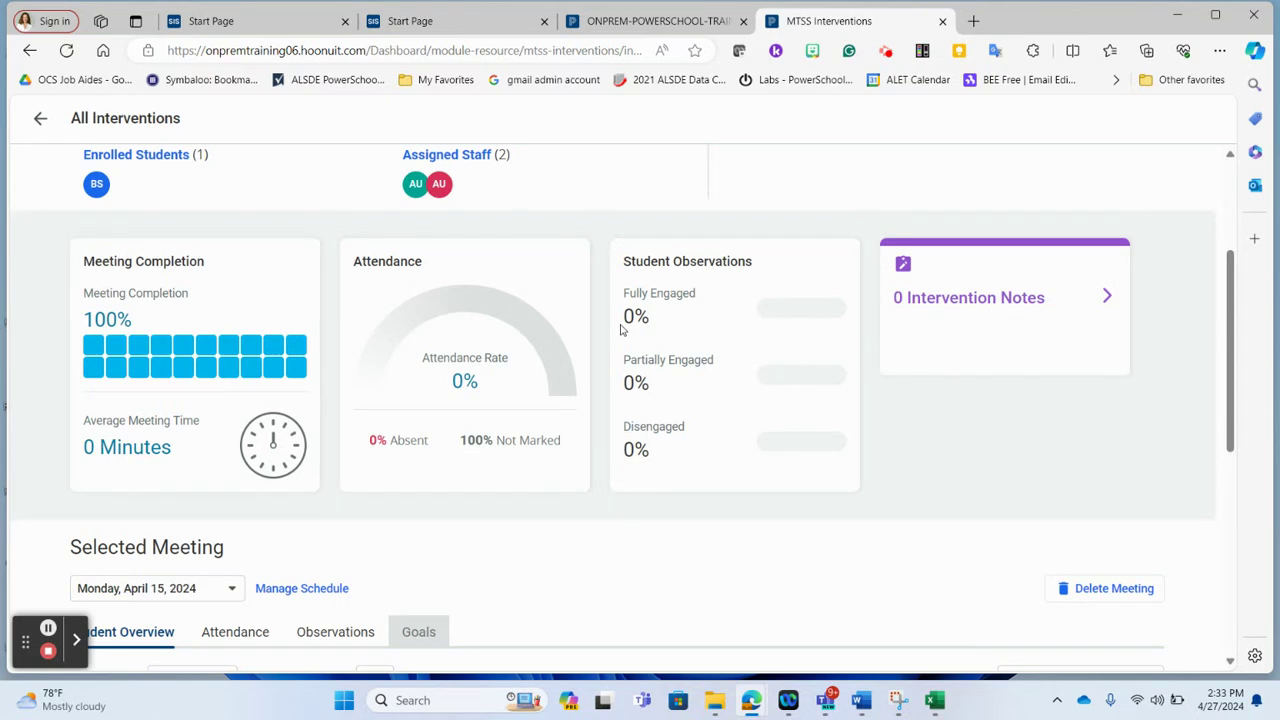
scroll(620, 330, up, 1)
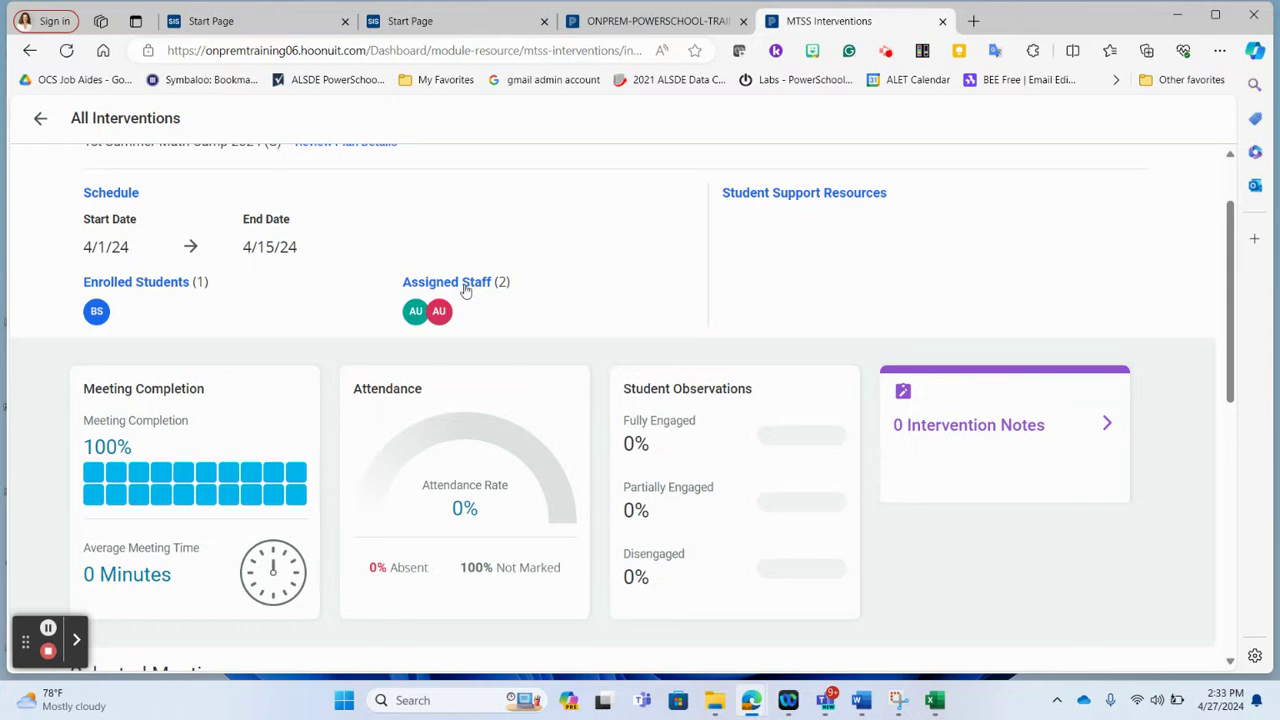
scroll(640, 356, down, 3)
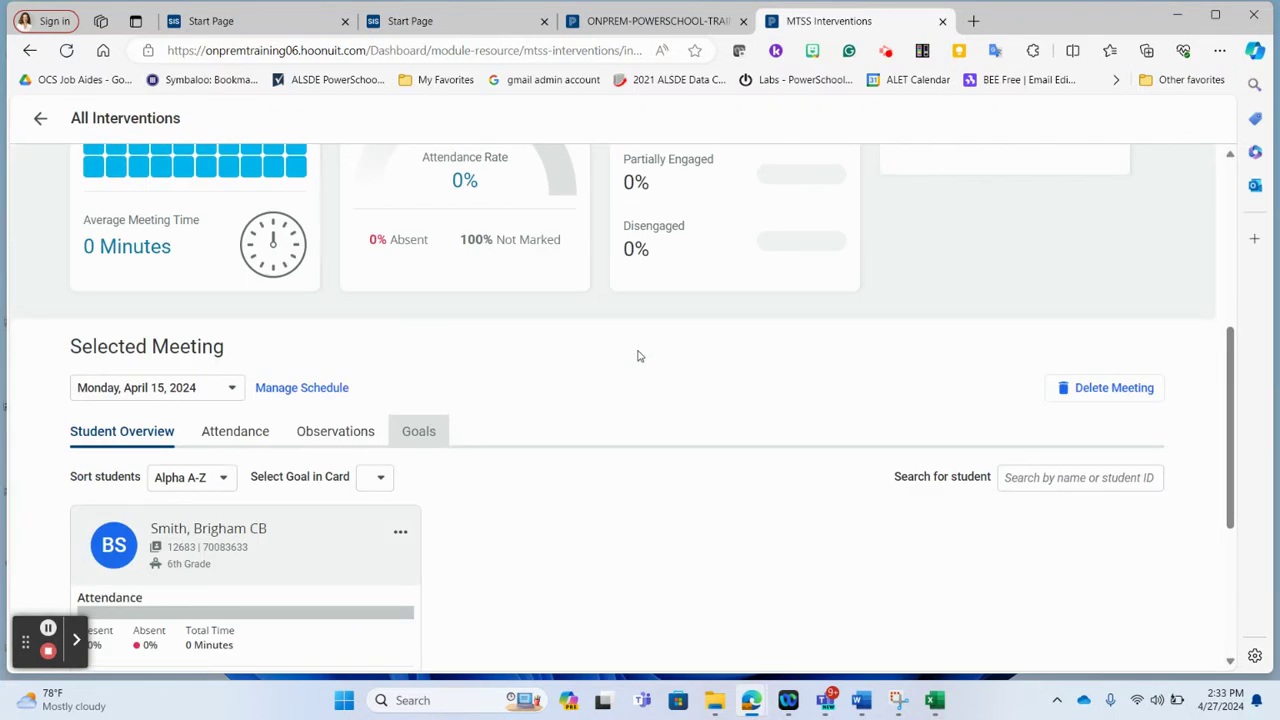
scroll(640, 356, down, 3)
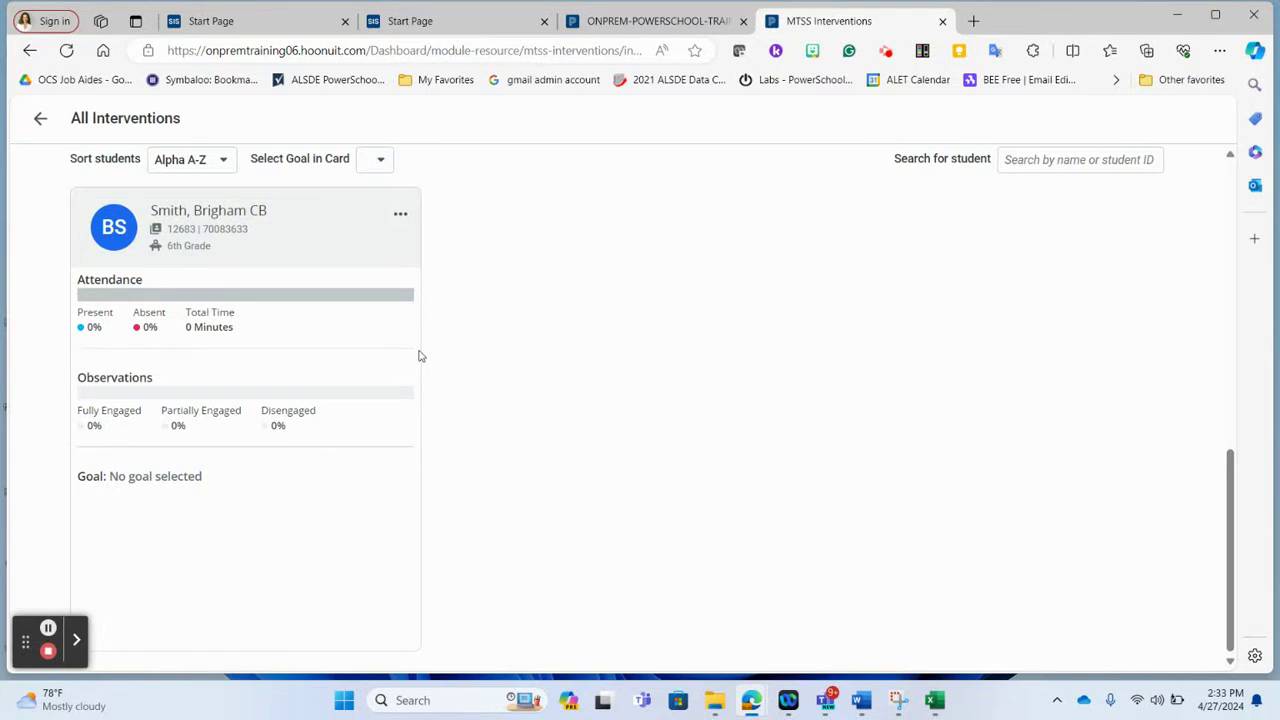
scroll(420, 356, up, 6)
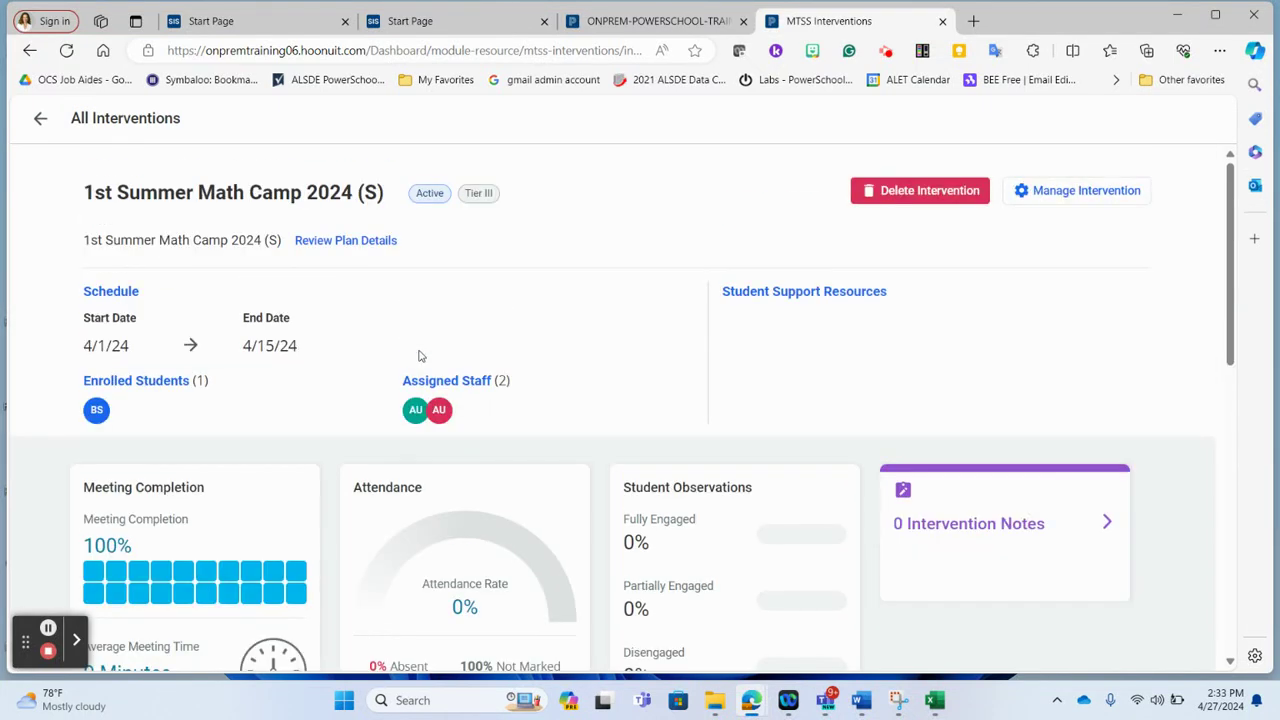
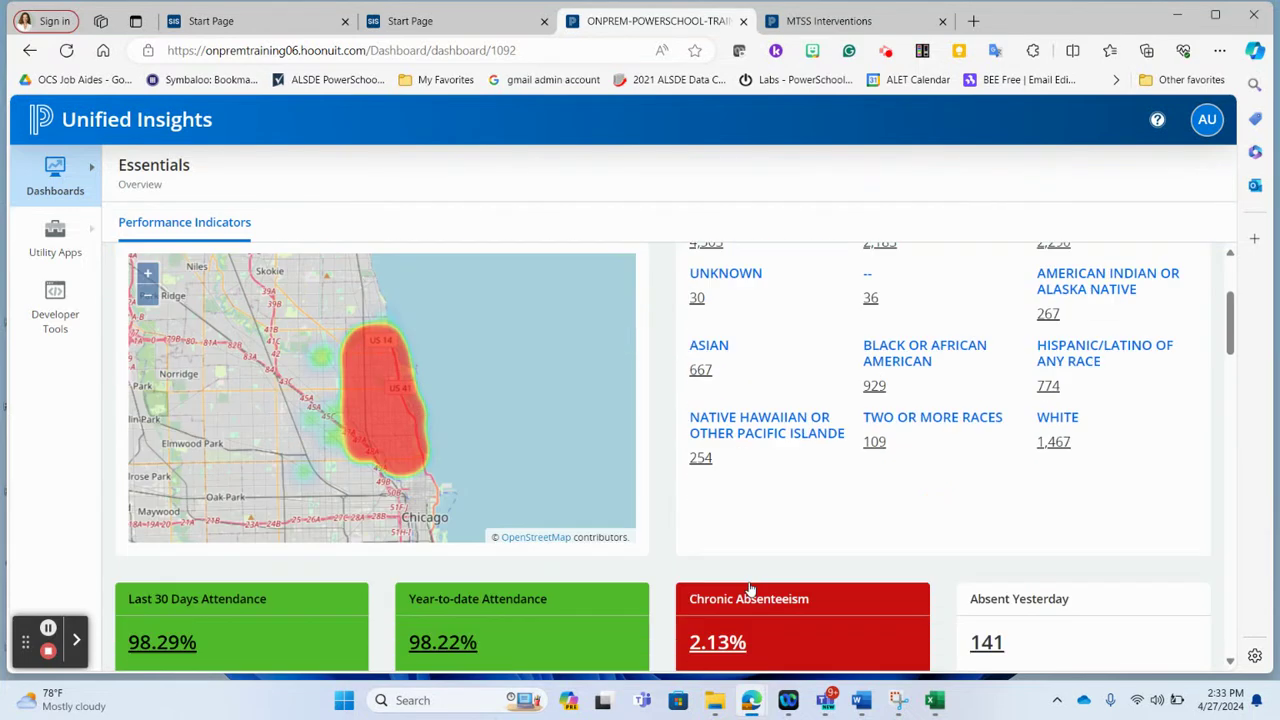
On the Essentials dashboard, open the demographic detail list of the students whose gender is Unknown.
scroll(748, 583, up, 1)
click(698, 441)
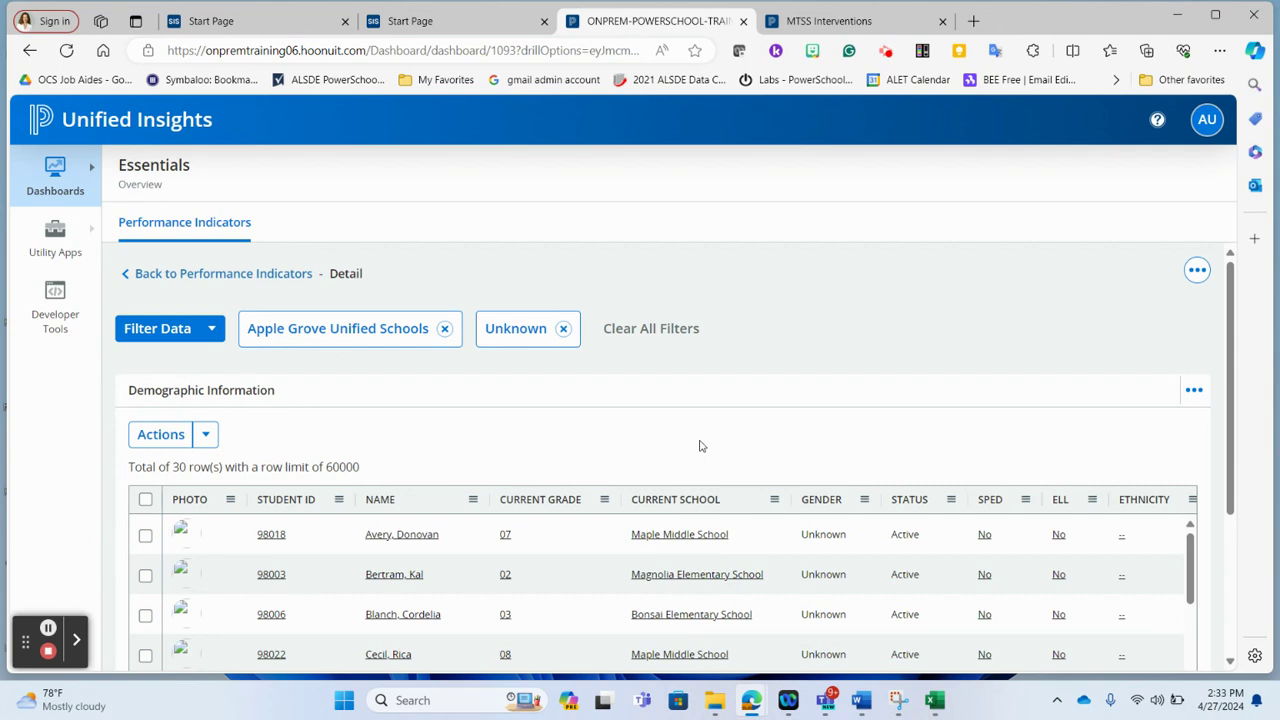
scroll(700, 446, down, 3)
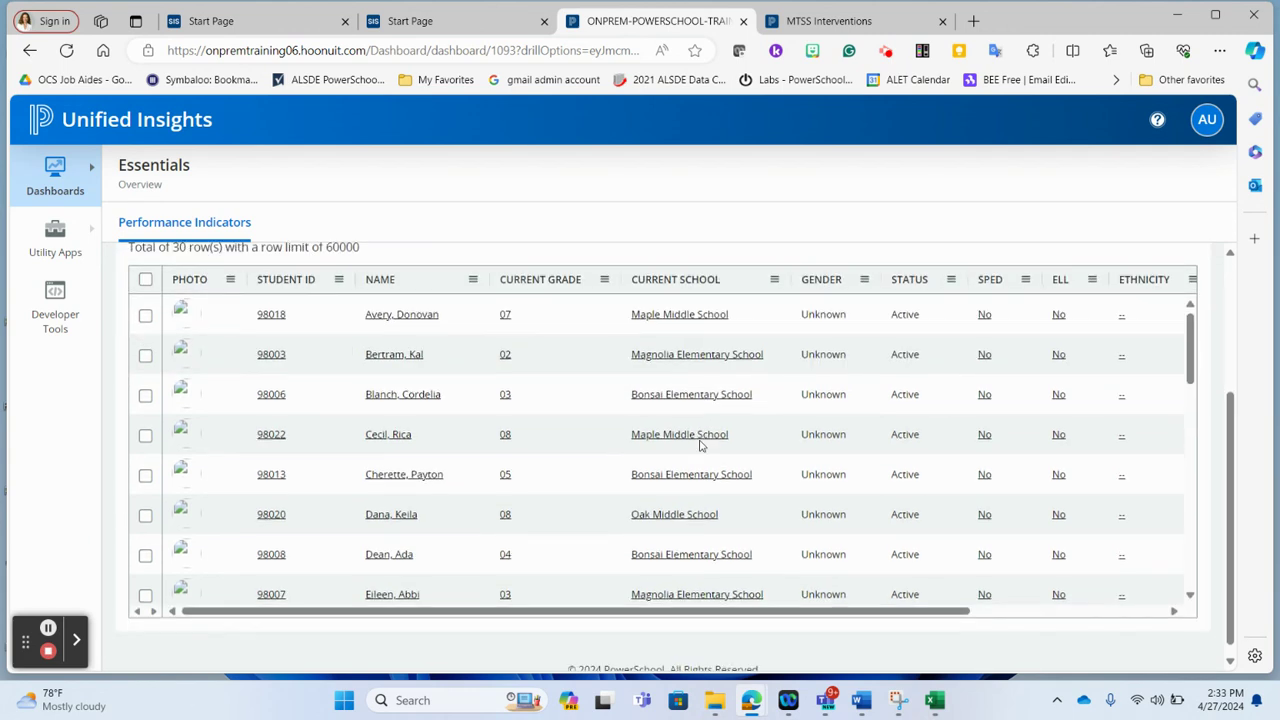
scroll(700, 446, up, 3)
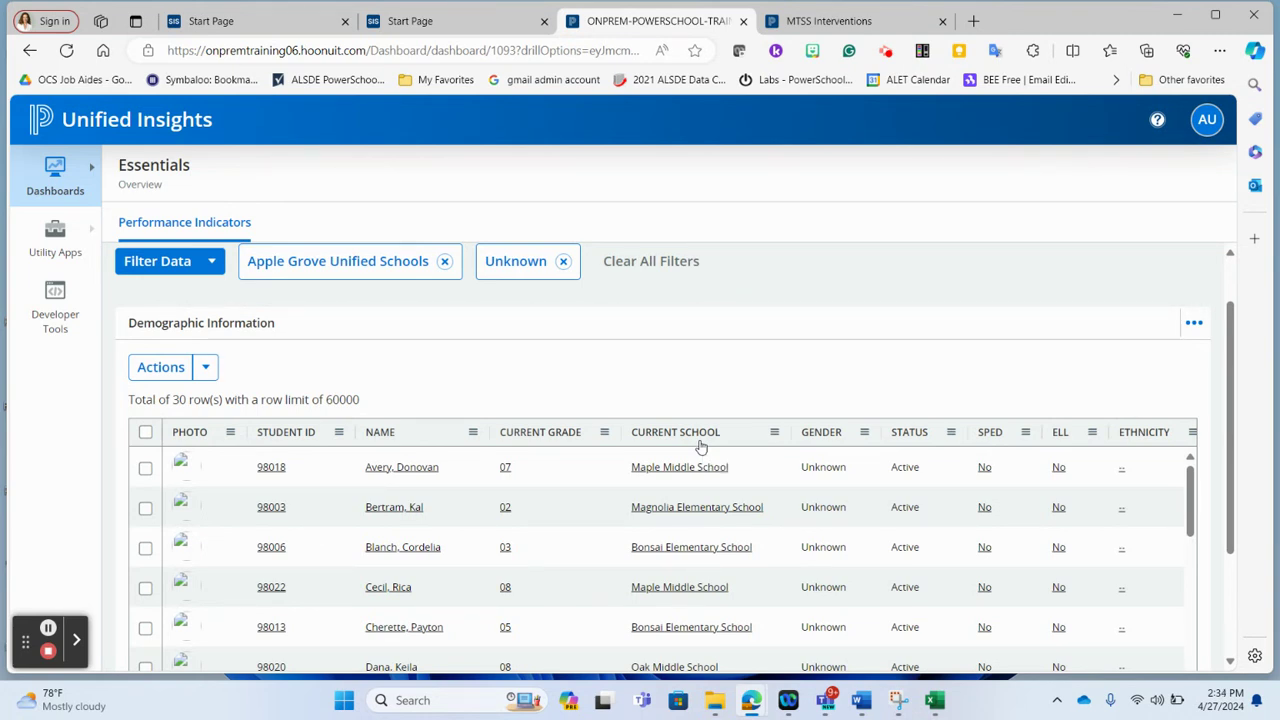
Select the second, fourth and sixth students in the Demographic Information table.
scroll(701, 447, down, 2)
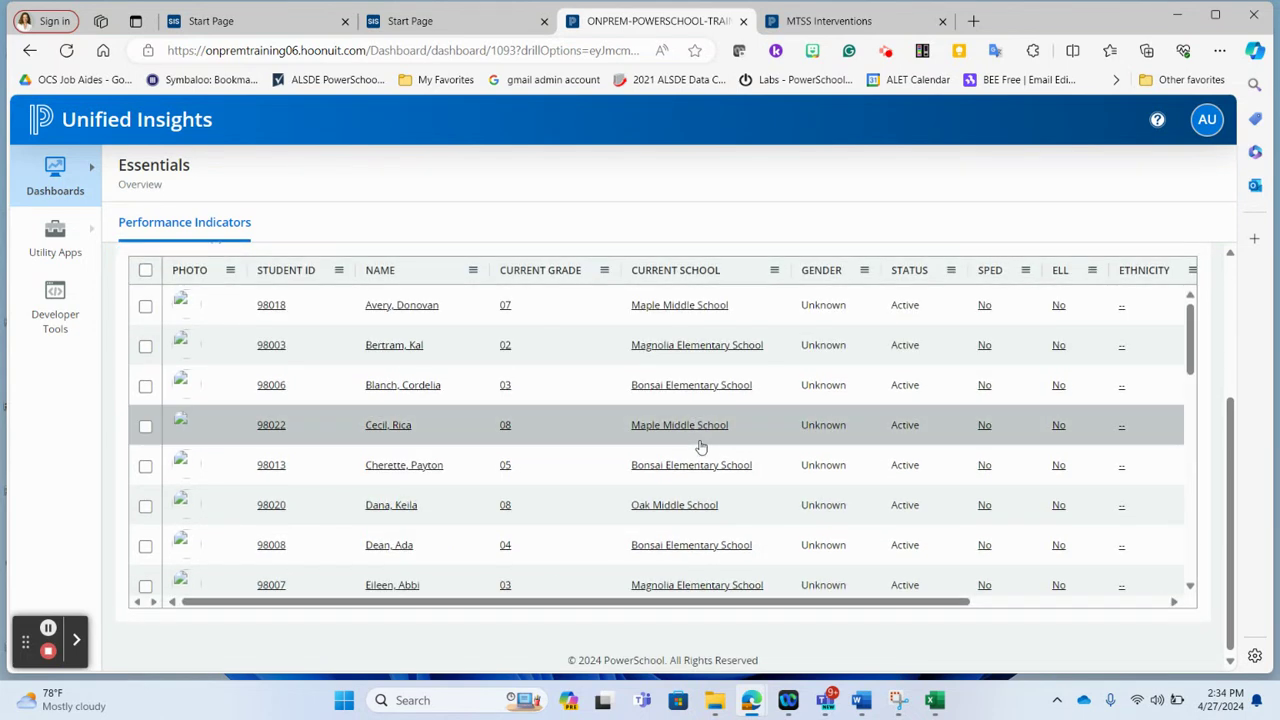
click(145, 346)
click(145, 427)
click(146, 507)
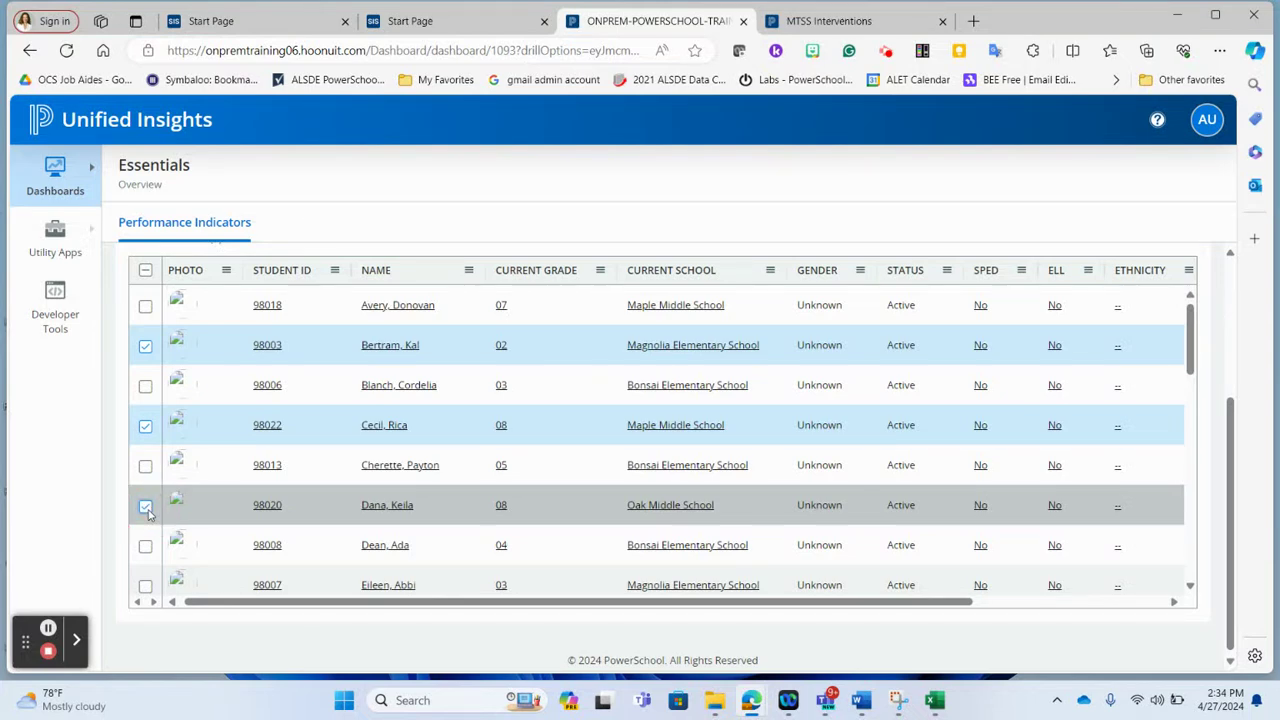
Add the selected students to the active MTSS intervention 1st Summer Math Camp 2024 (S).
scroll(147, 510, up, 2)
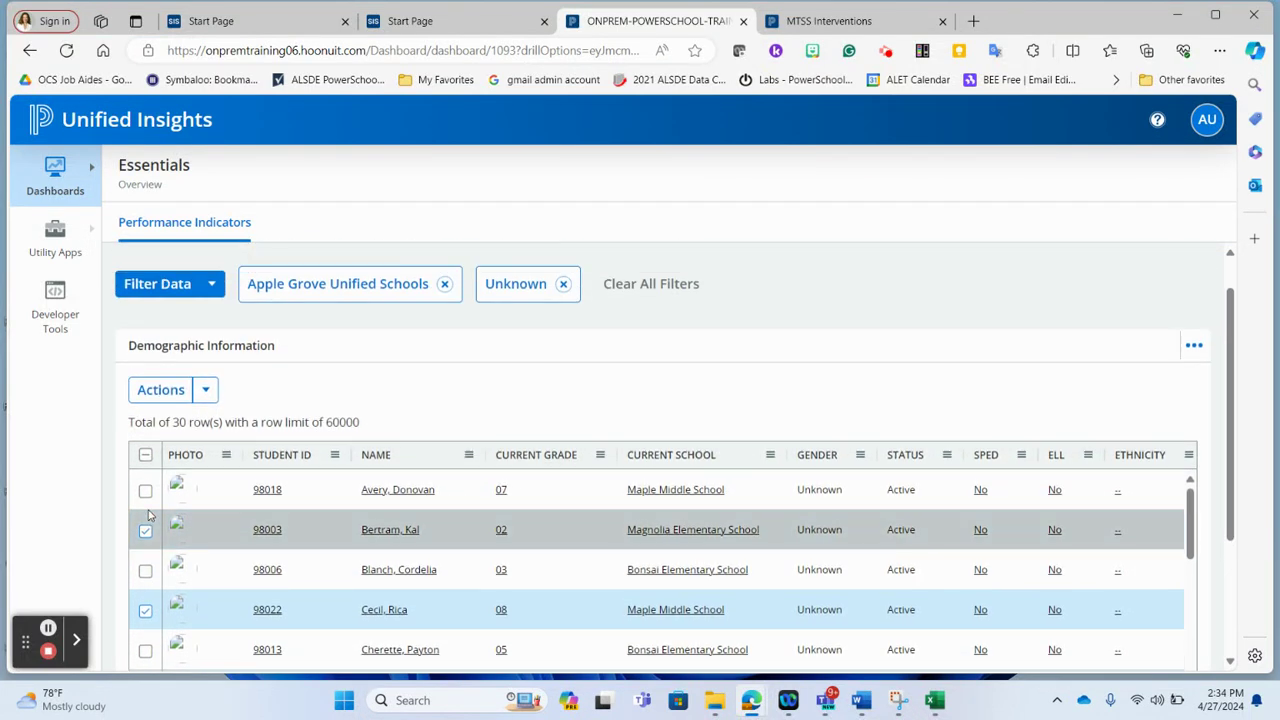
click(207, 392)
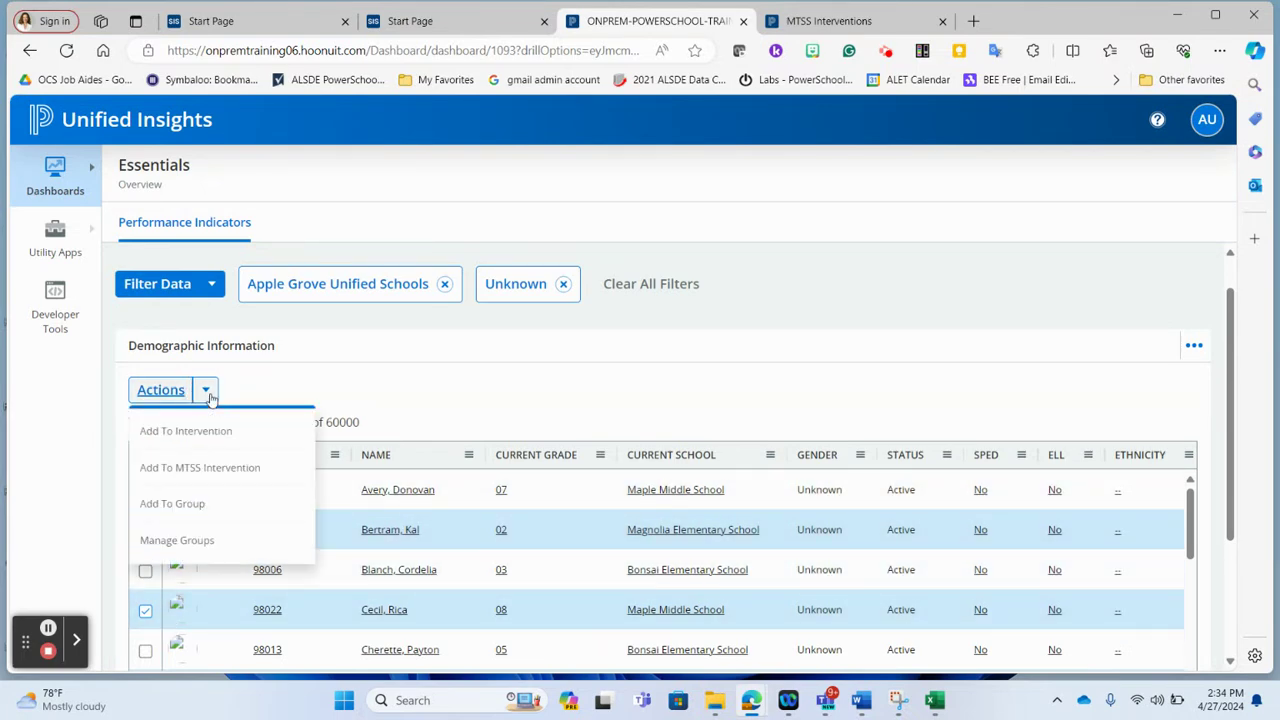
click(210, 468)
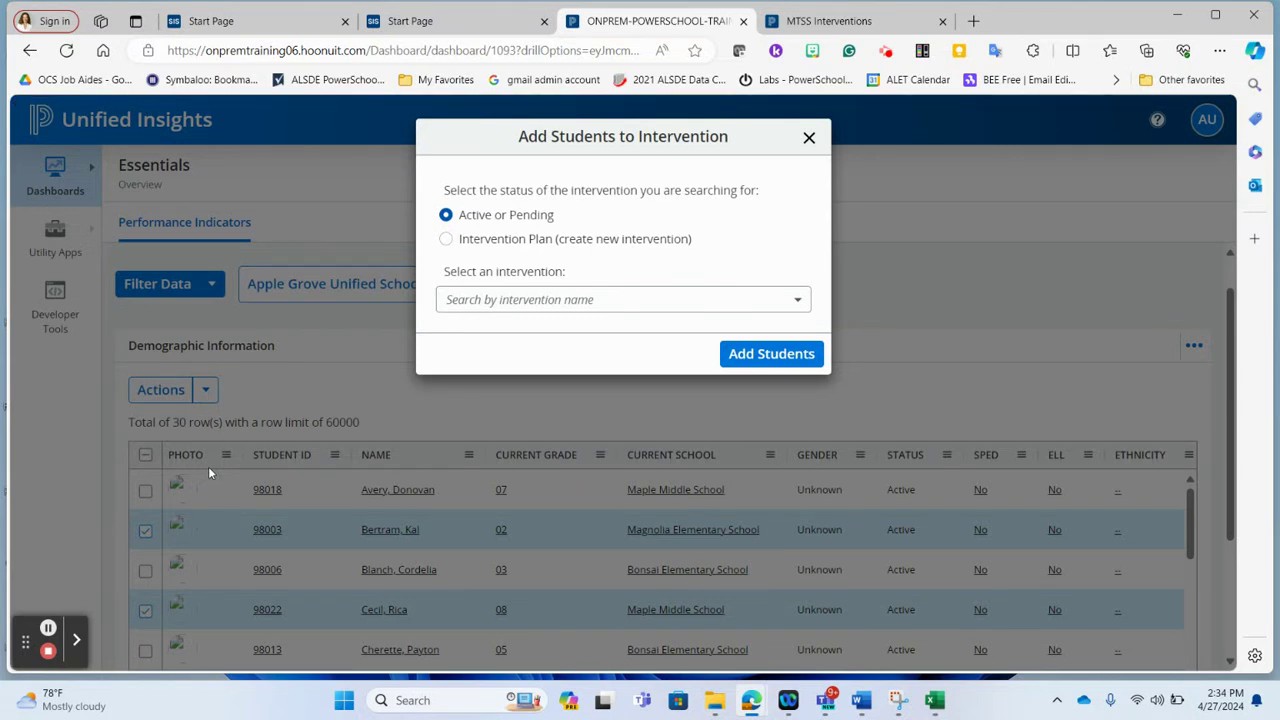
click(486, 302)
text(math)
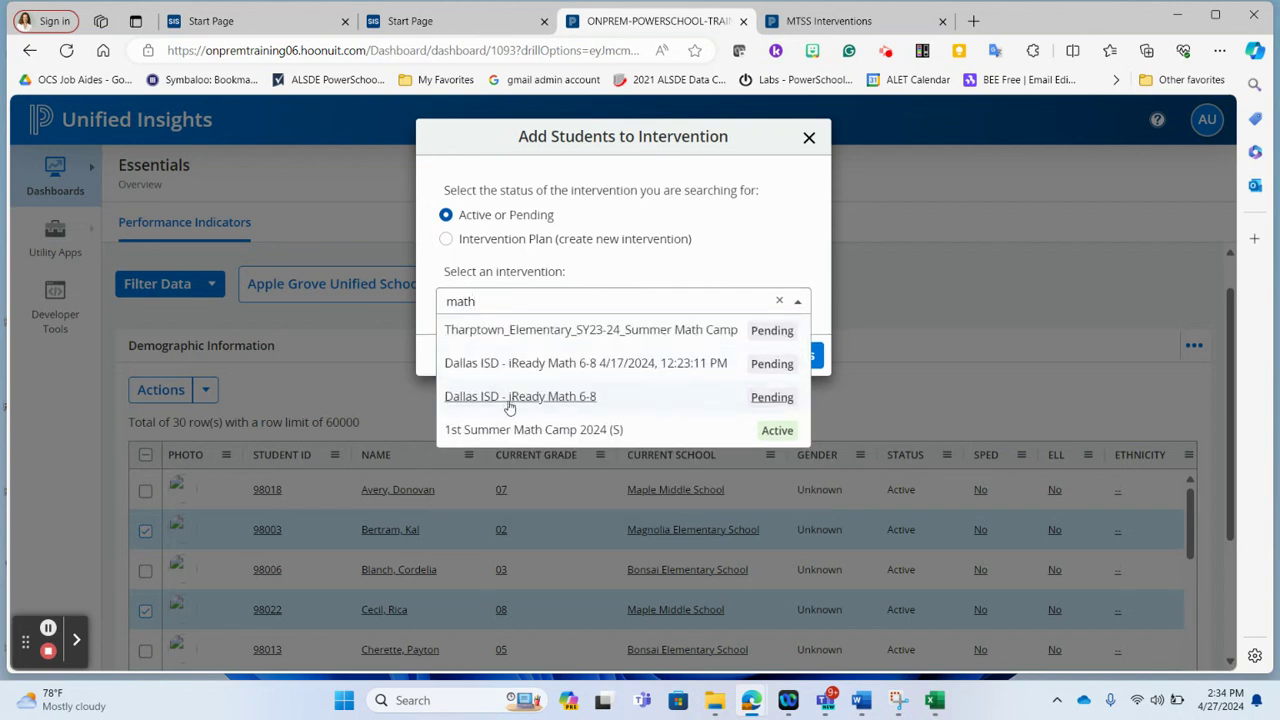
click(518, 430)
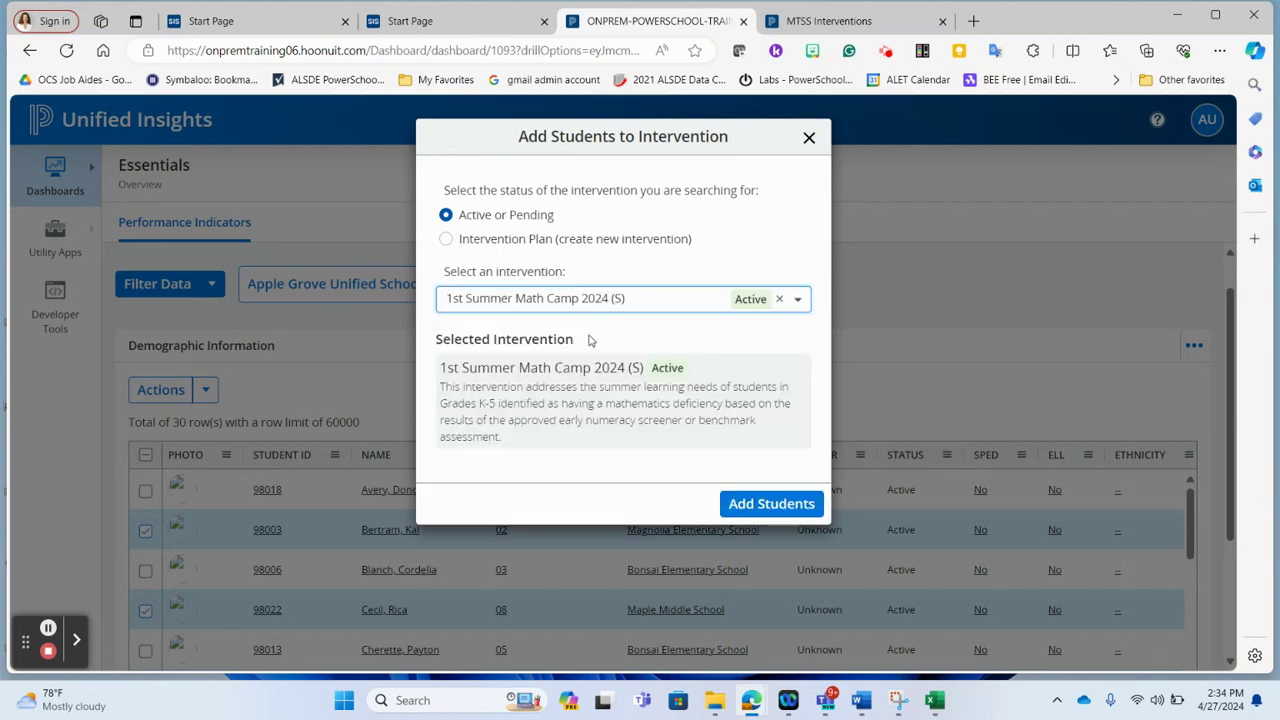
click(776, 507)
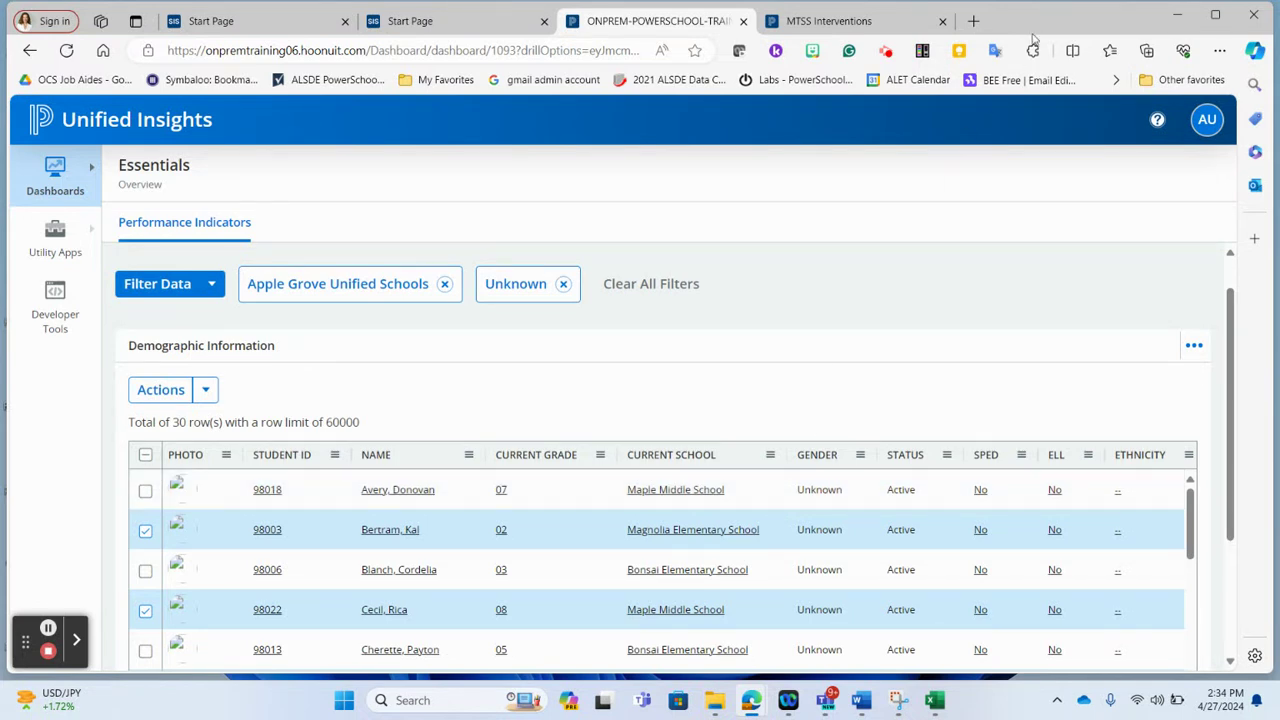
Reload the intervention page in MTSS Interventions and review the enrolled students and their overview cards.
click(793, 20)
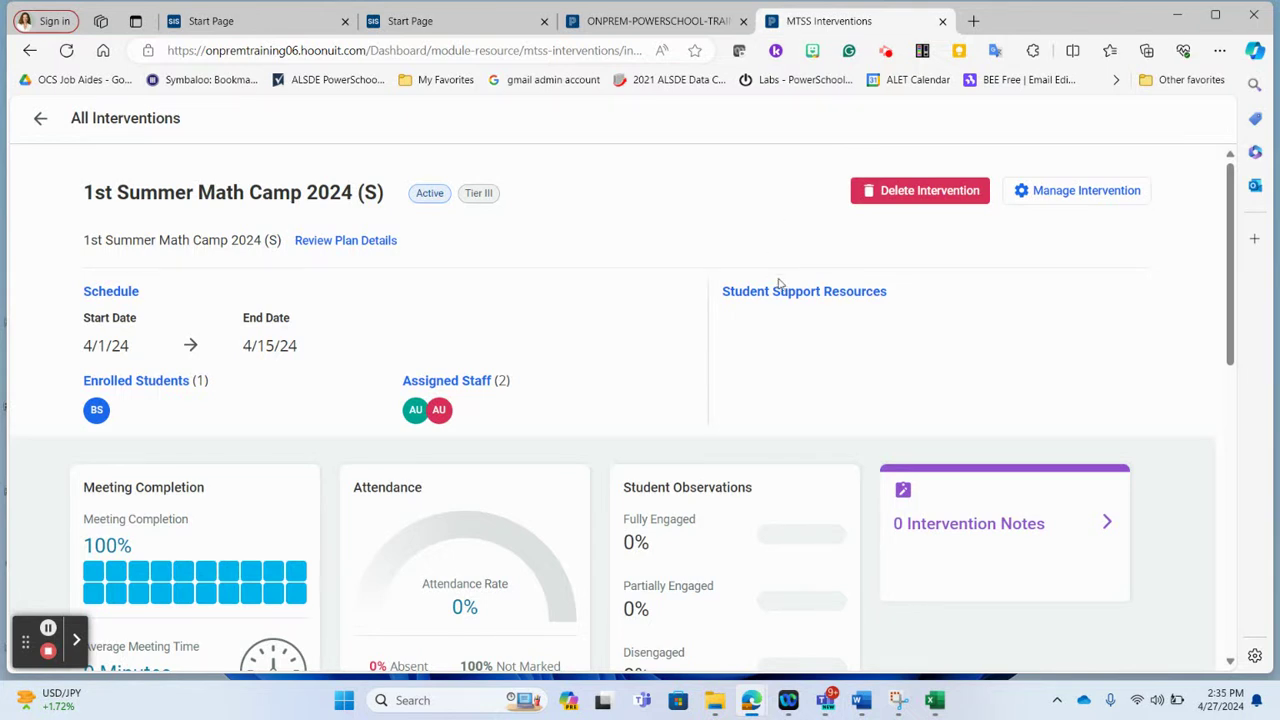
click(66, 51)
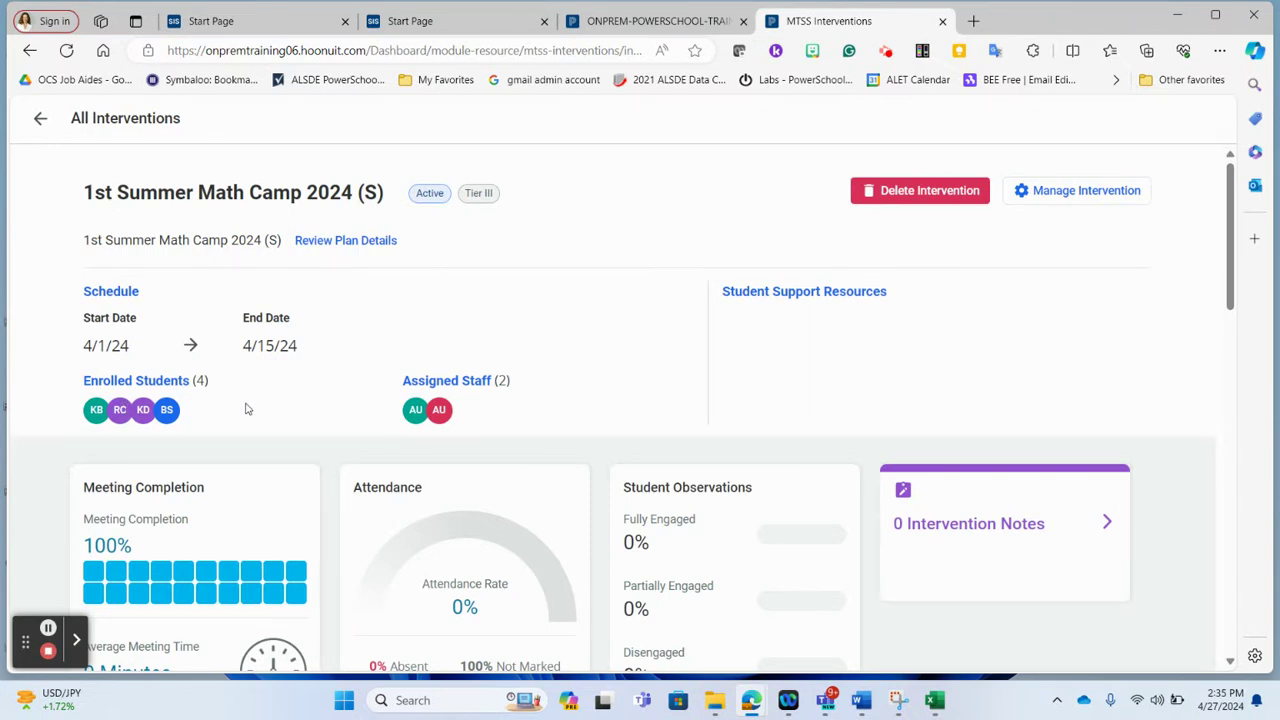
scroll(560, 400, down, 7)
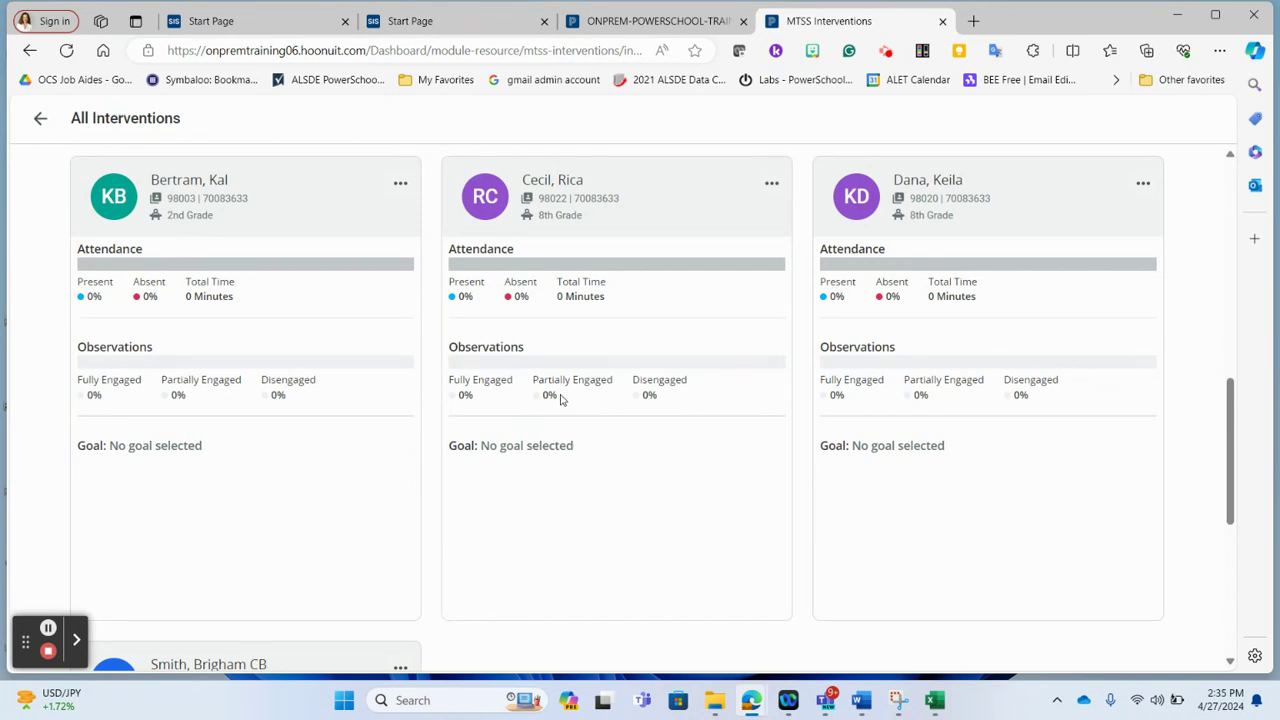
scroll(561, 398, up, 2)
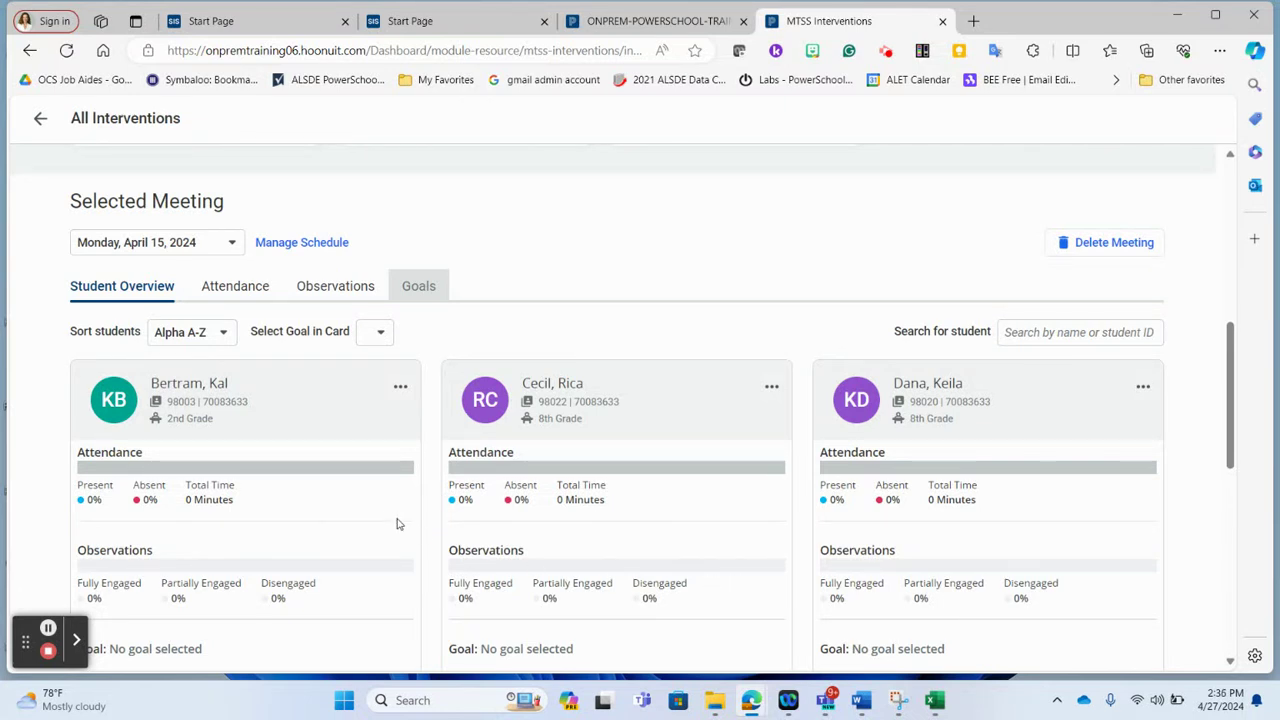
Select the Monday, April 1, 2024 meeting and open its attendance list.
click(222, 244)
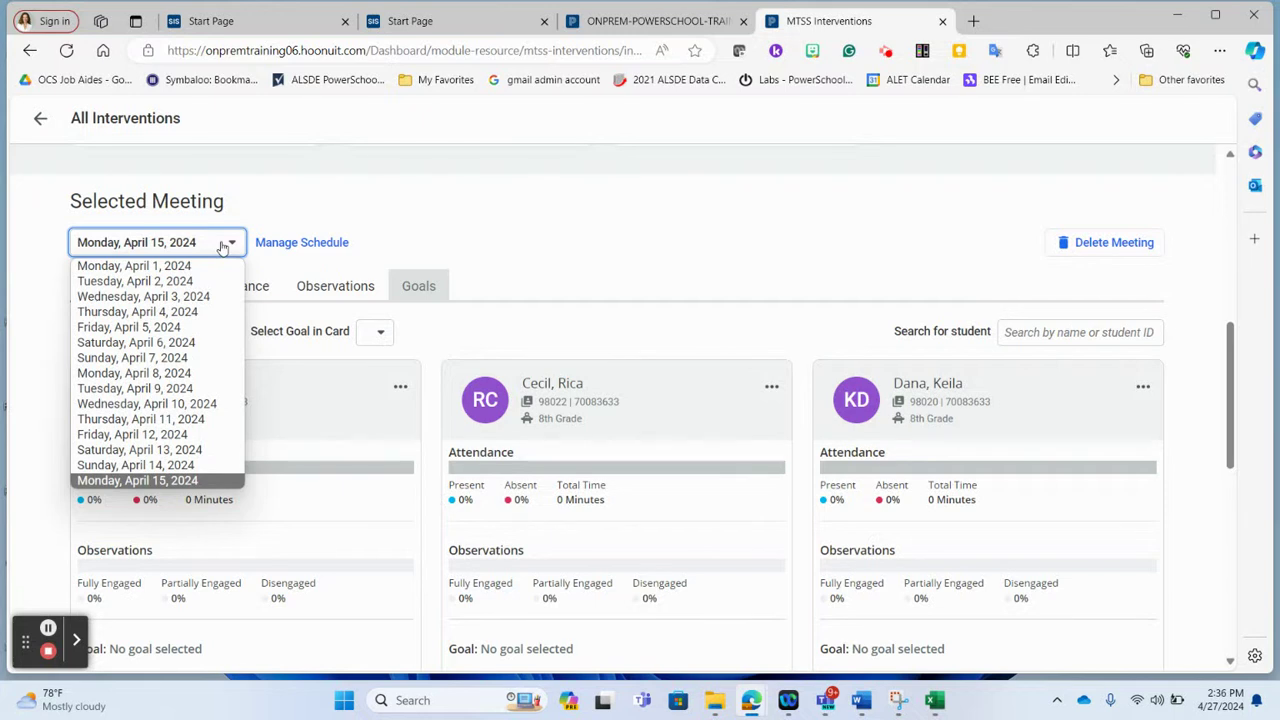
click(213, 266)
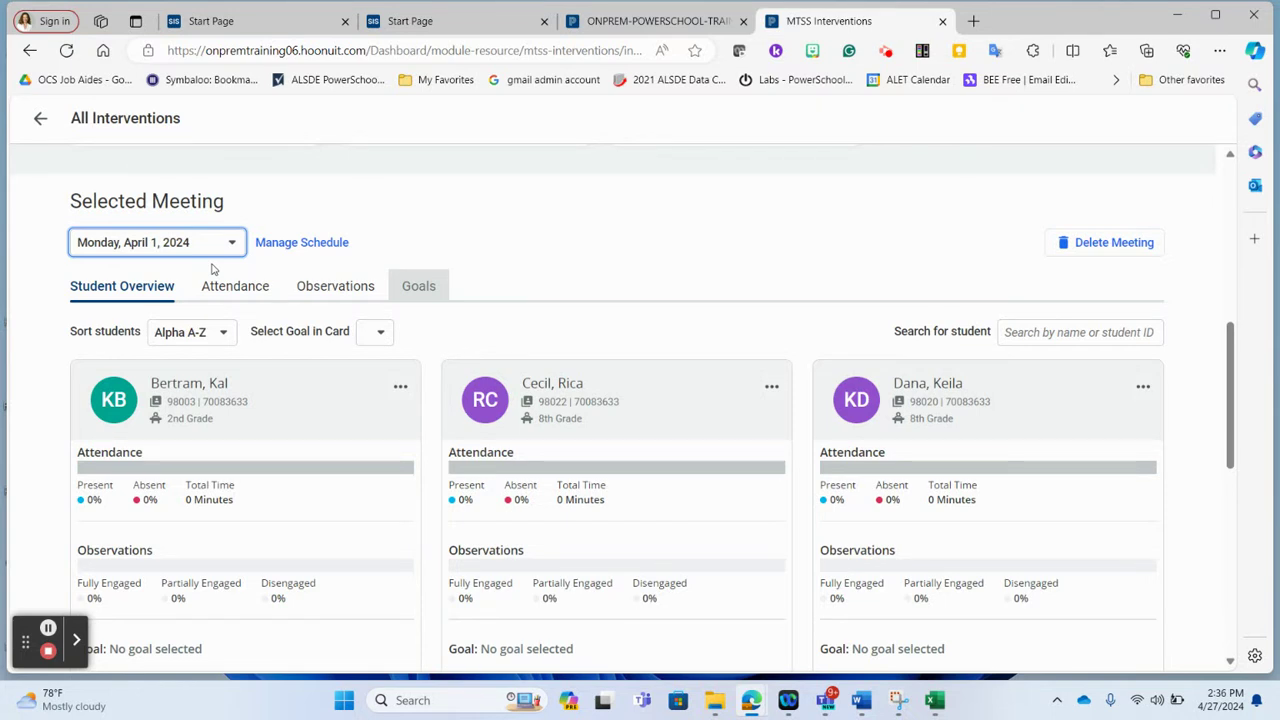
click(230, 288)
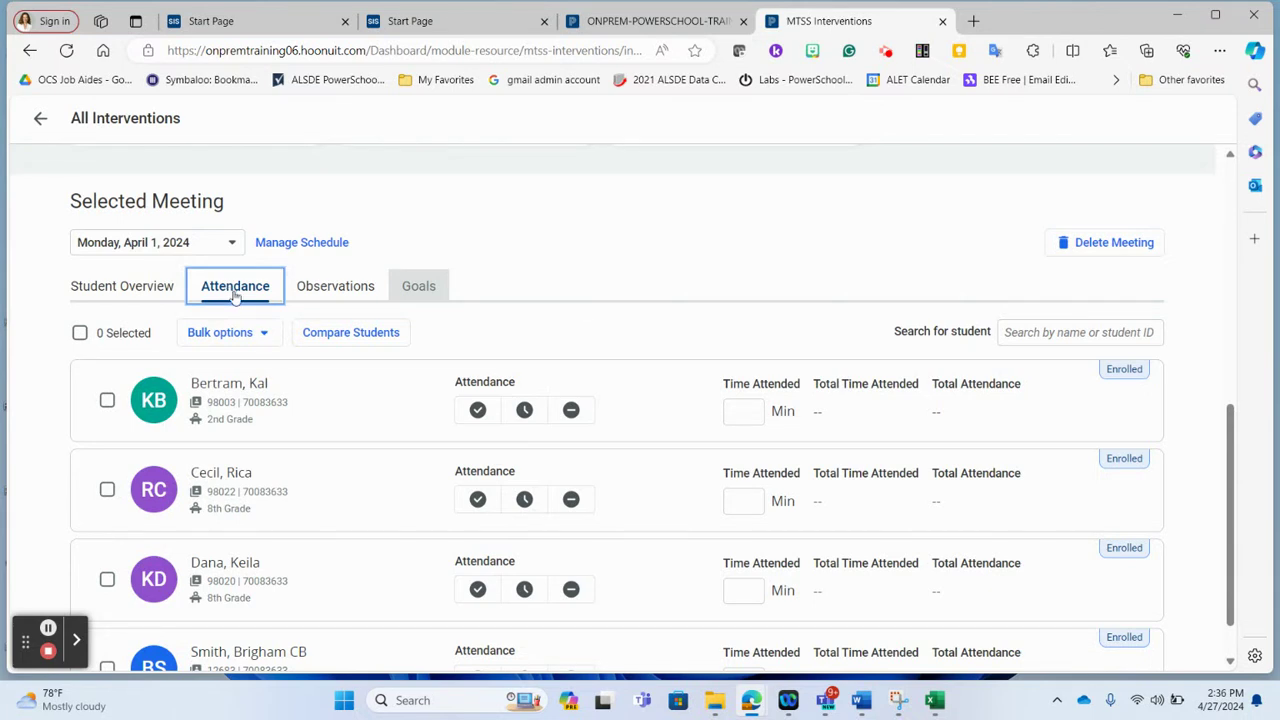
Try the present, tardy and absent marks on the first student's attendance, ending with present.
click(476, 410)
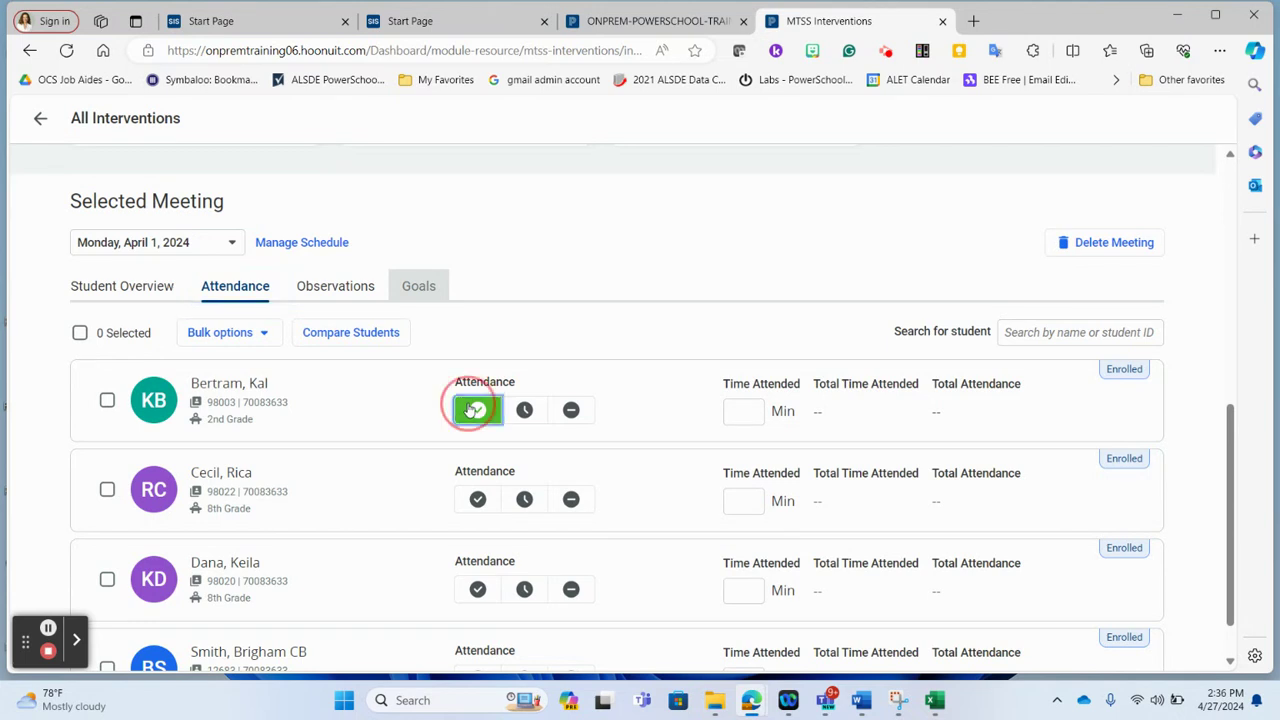
click(524, 410)
click(570, 410)
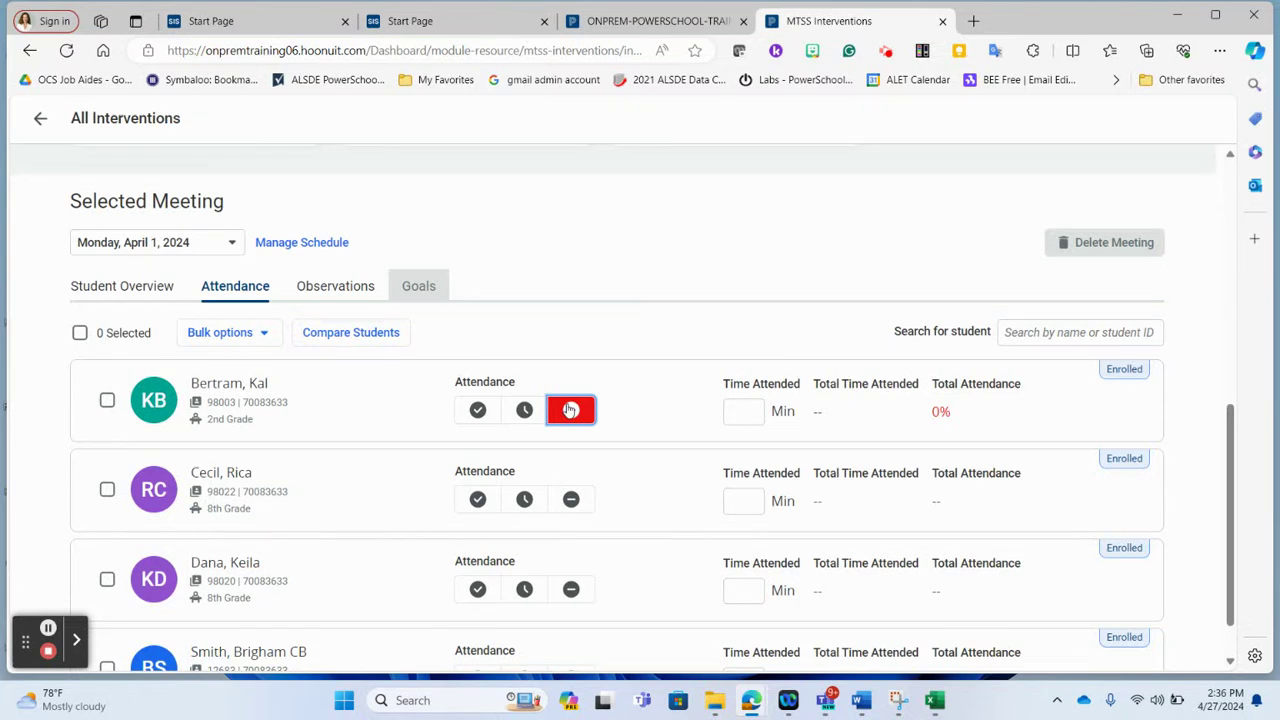
click(266, 338)
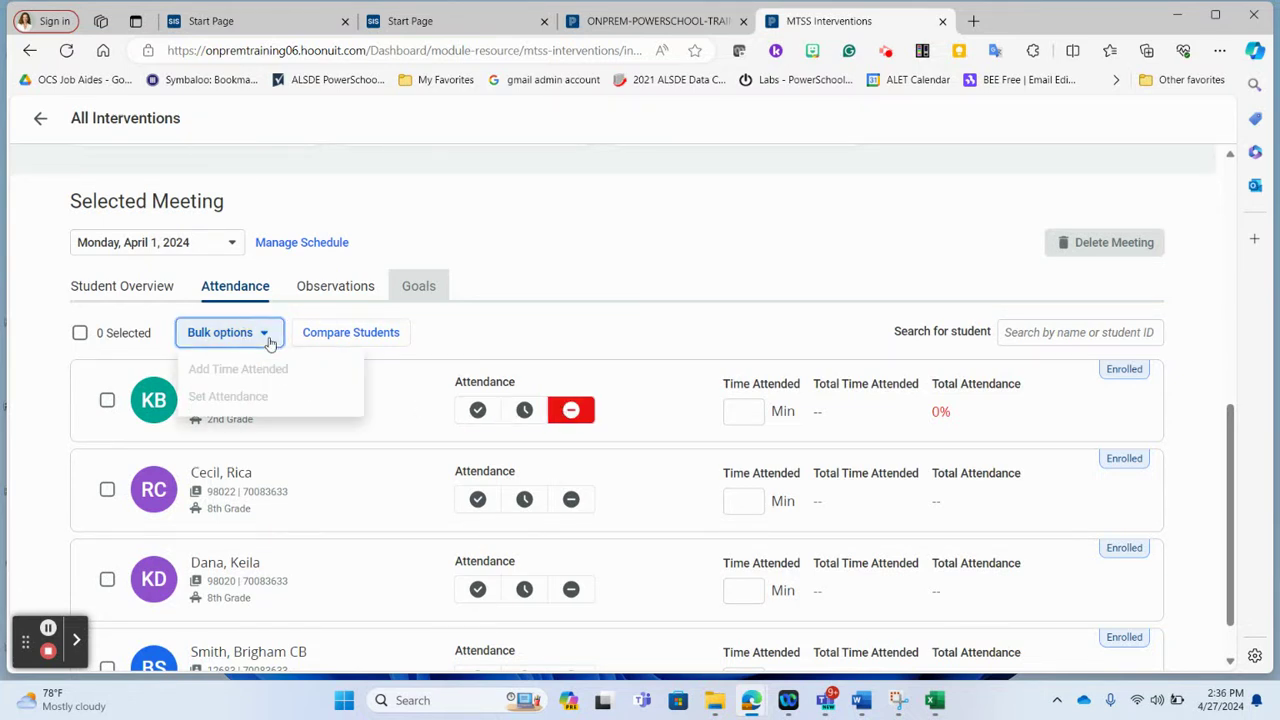
click(489, 414)
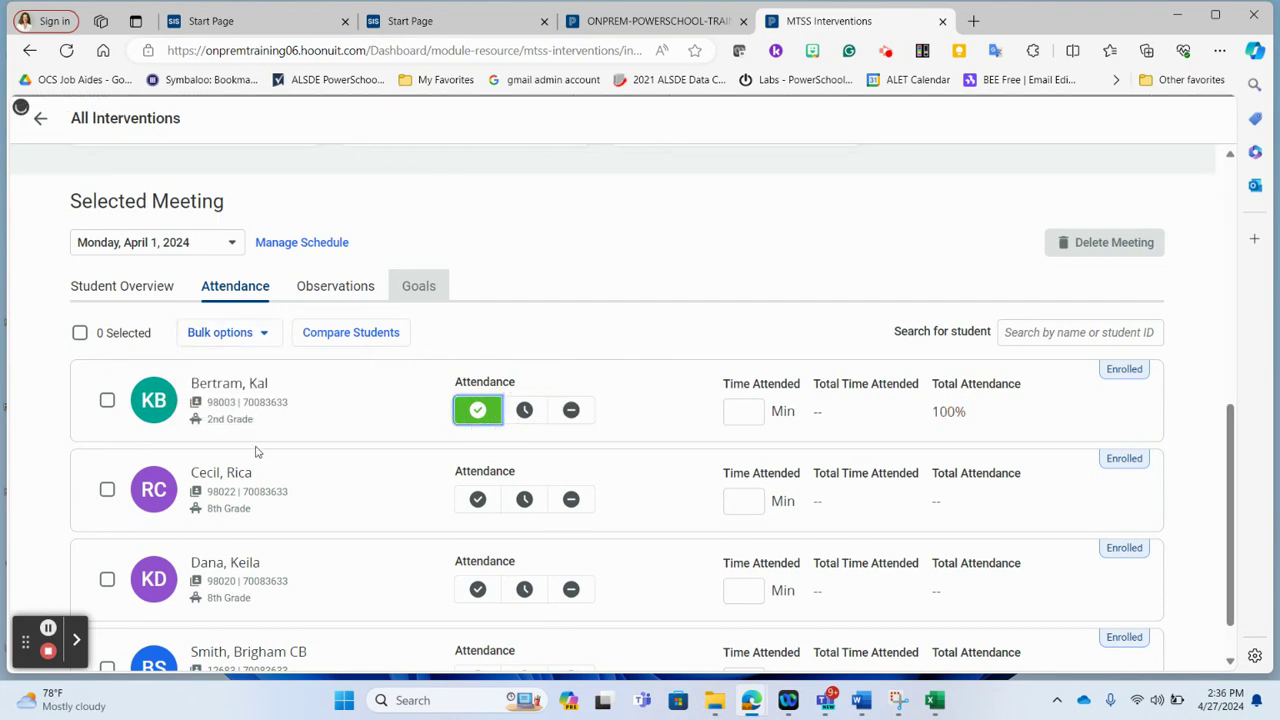
Select all students in the attendance list and set their attendance to Present in bulk.
click(80, 336)
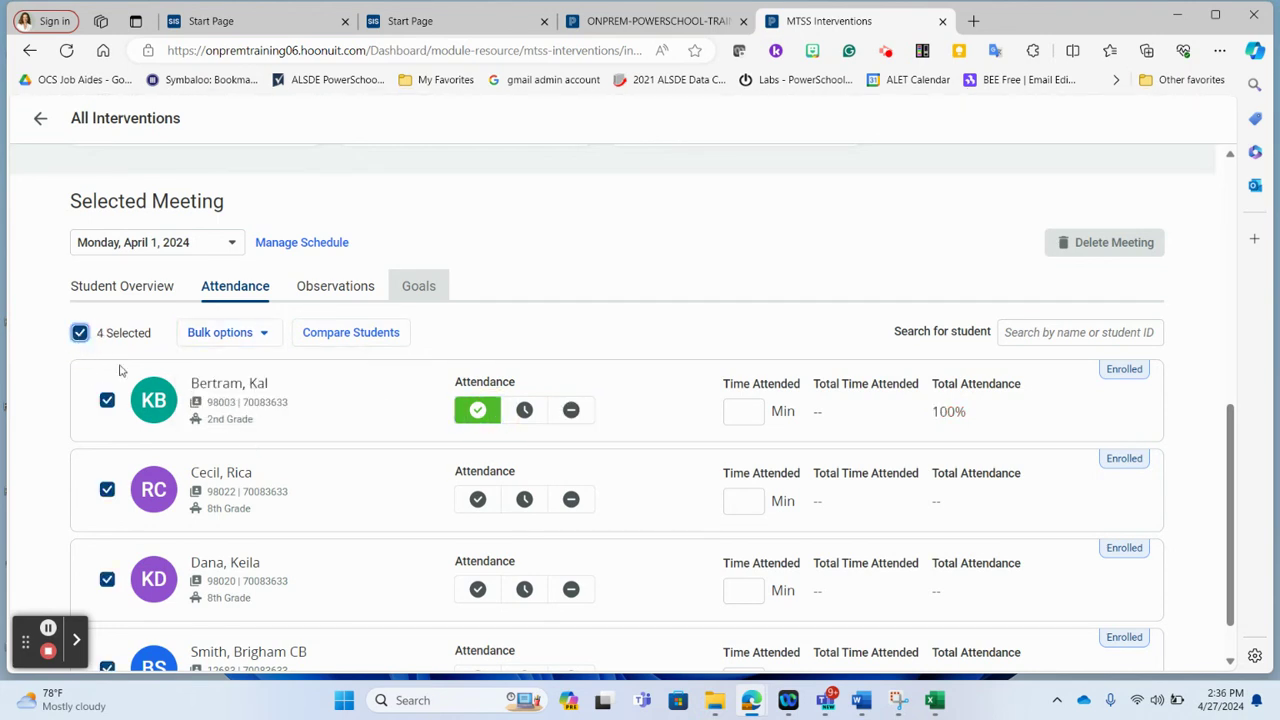
click(252, 332)
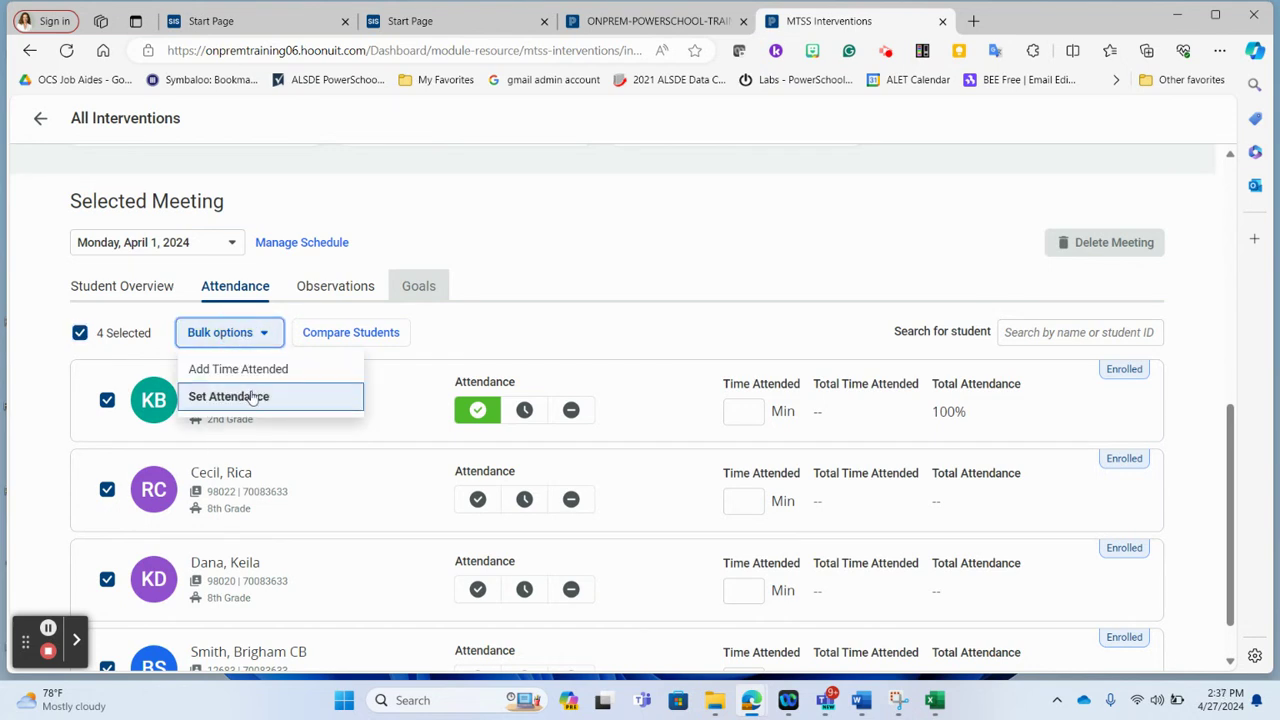
click(251, 396)
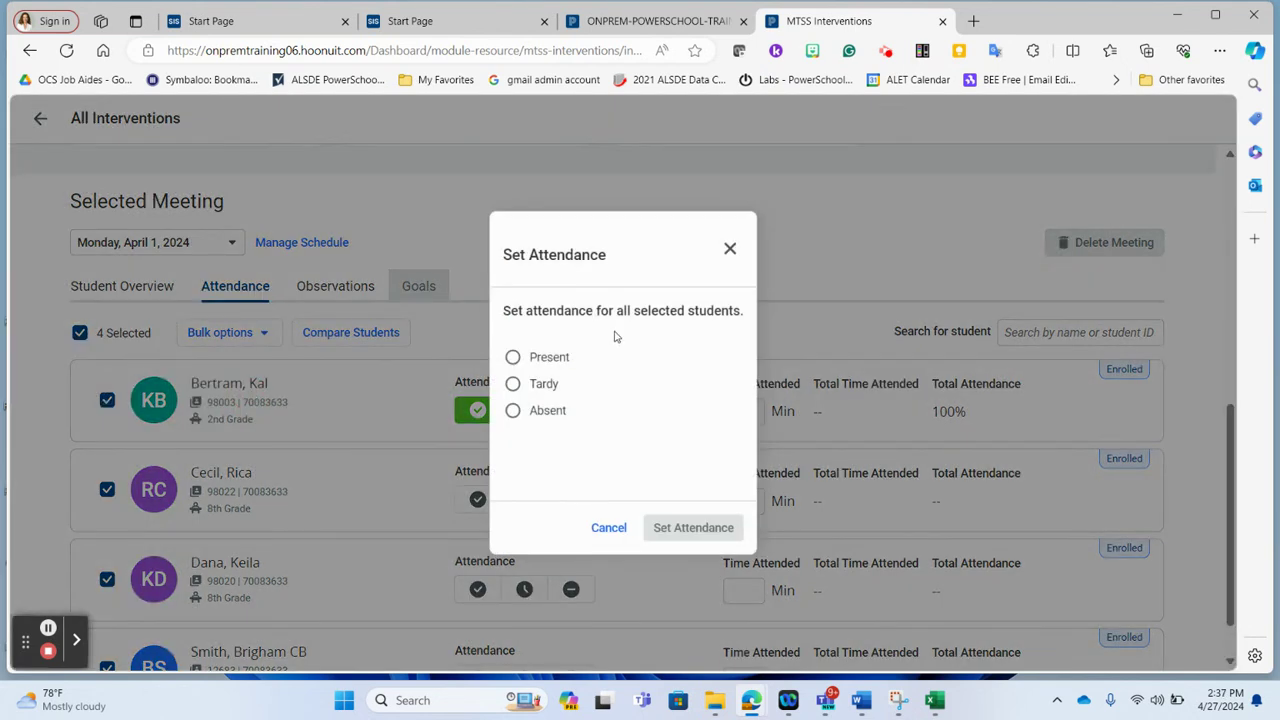
click(513, 360)
click(693, 528)
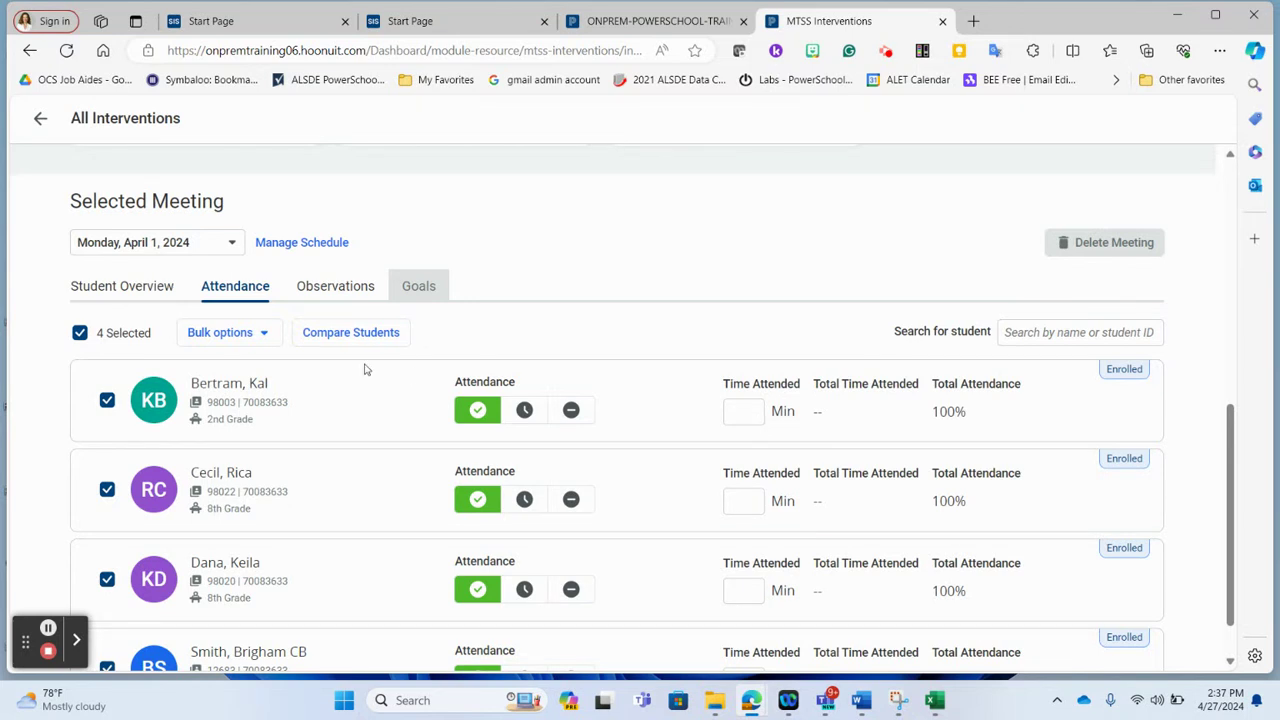
Add 60 minutes of time attended for all selected students in bulk.
click(262, 334)
click(258, 373)
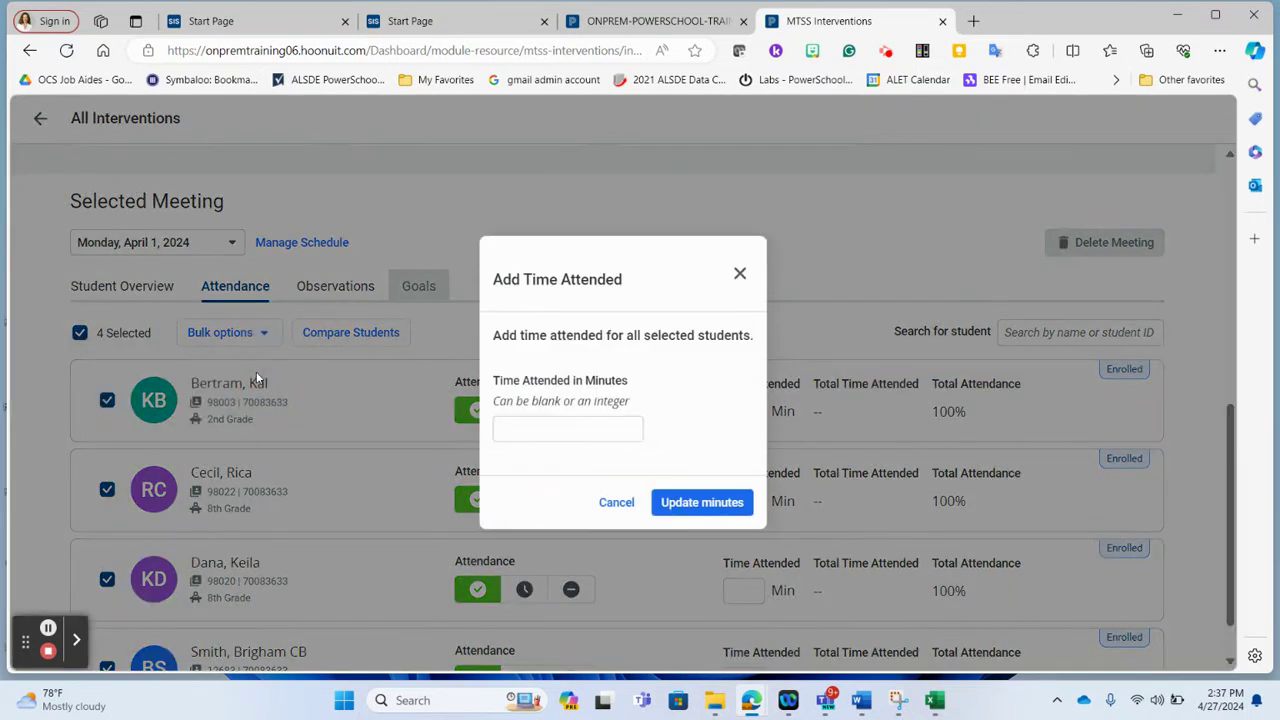
click(517, 427)
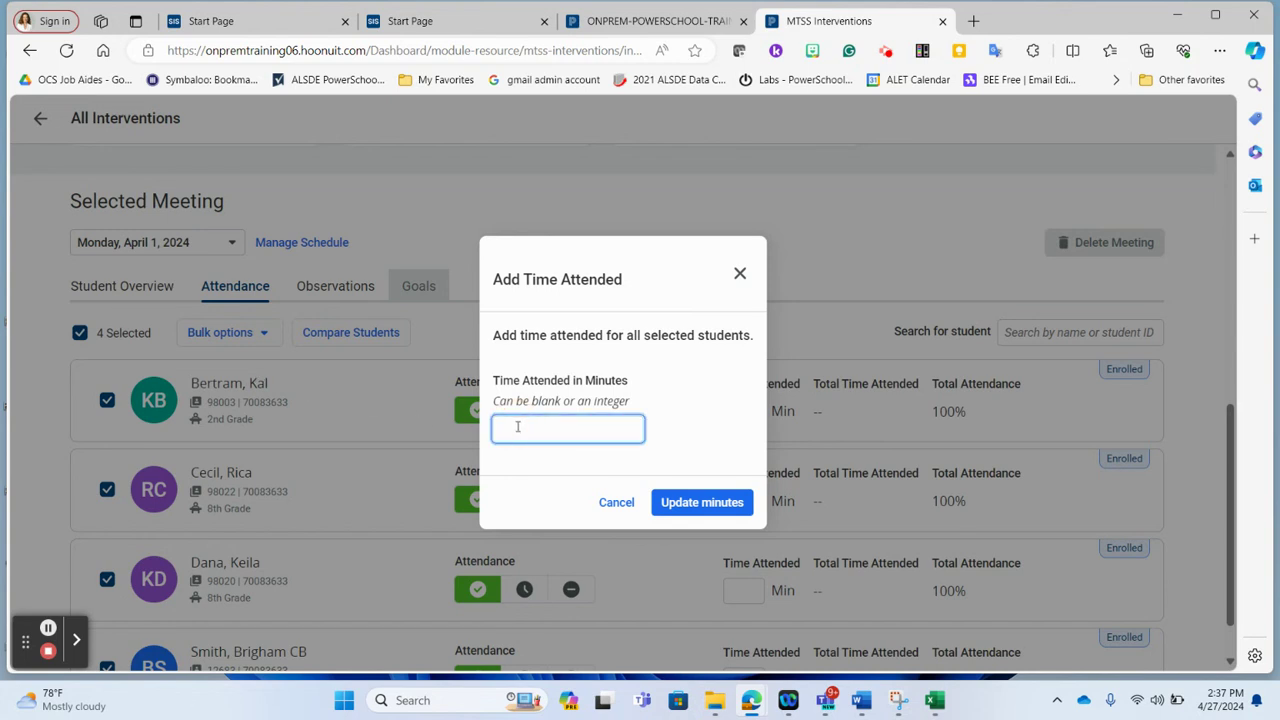
text(60)
click(696, 504)
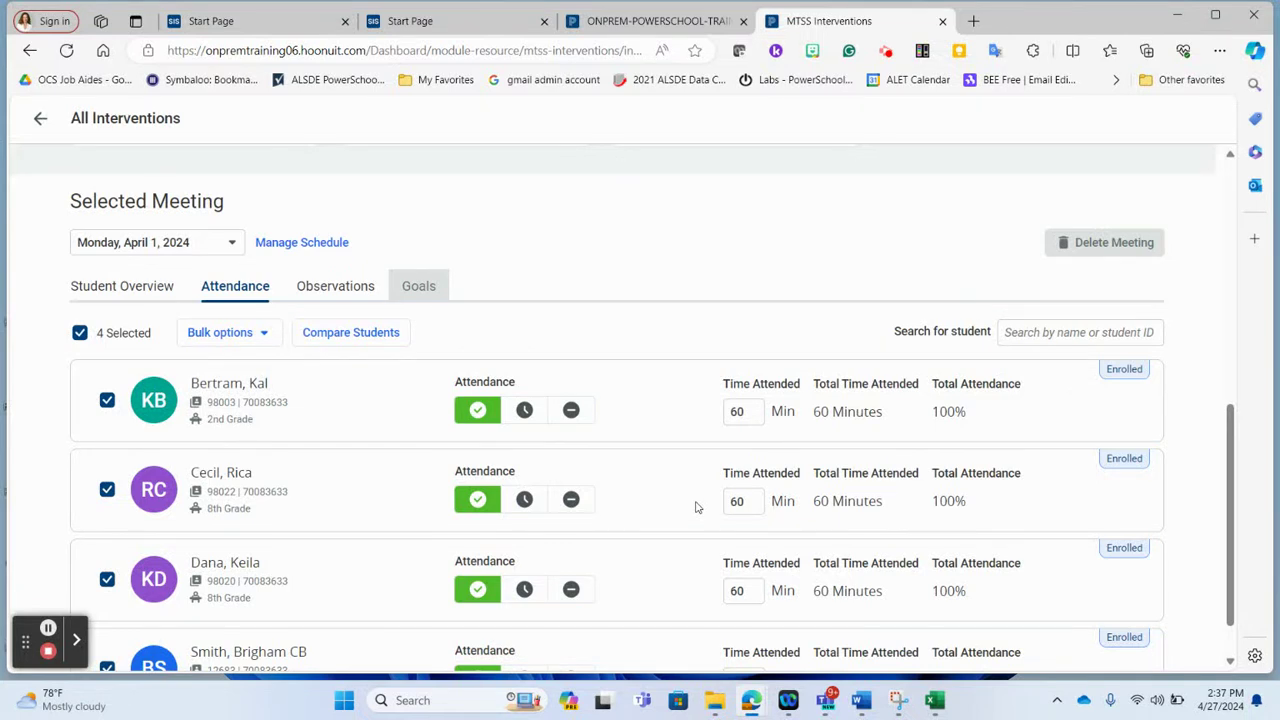
scroll(697, 507, down, 1)
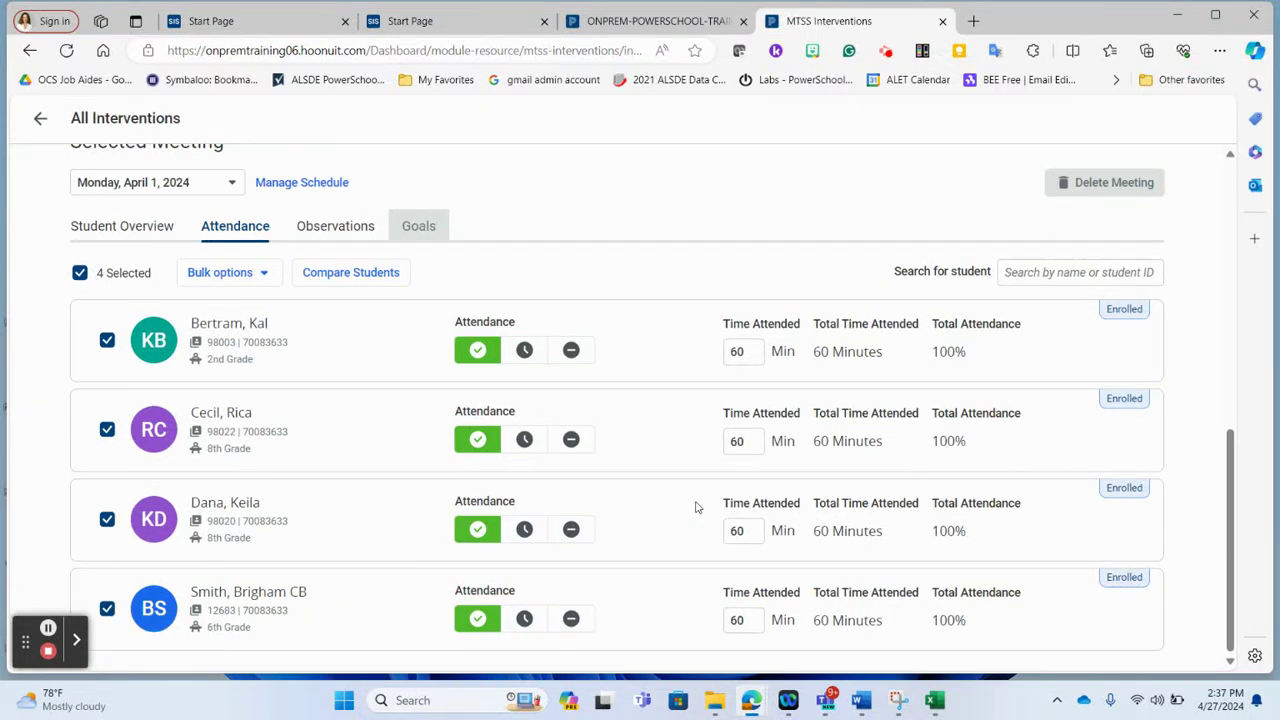
Record the meeting's observations: first student Disengaged, second Partially Engaged, third and fourth Fully Engaged.
click(361, 229)
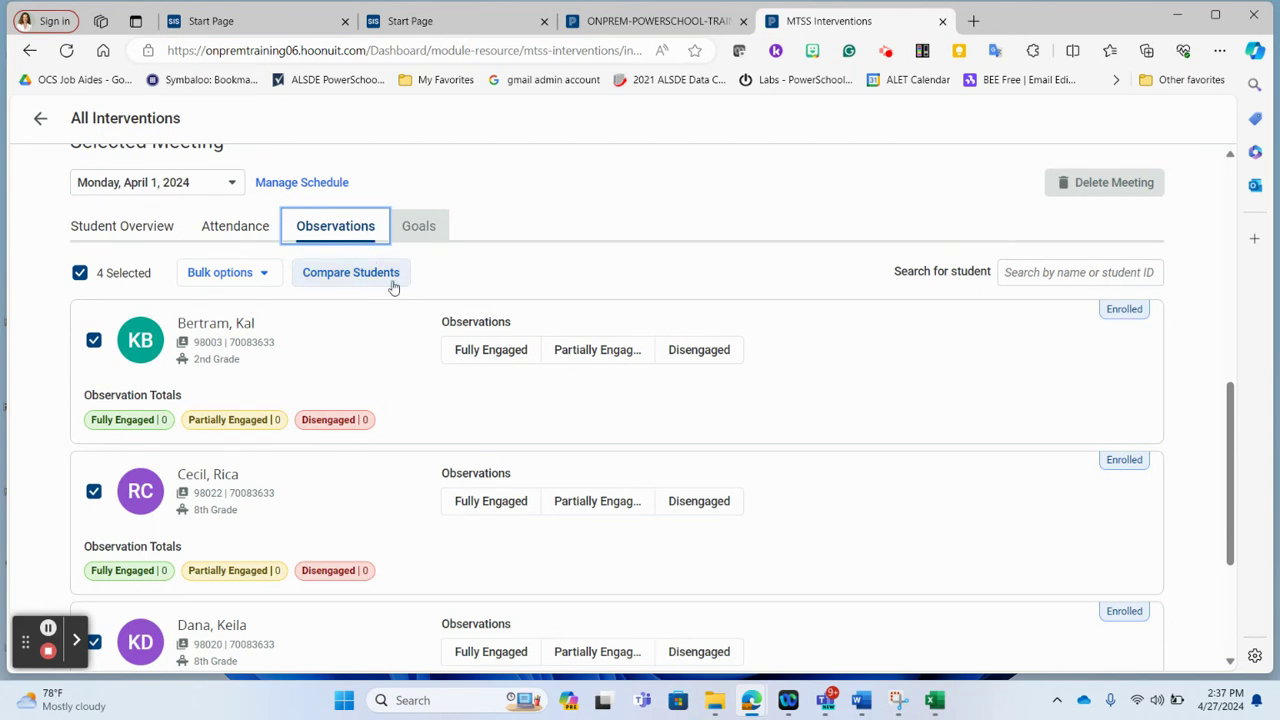
click(667, 350)
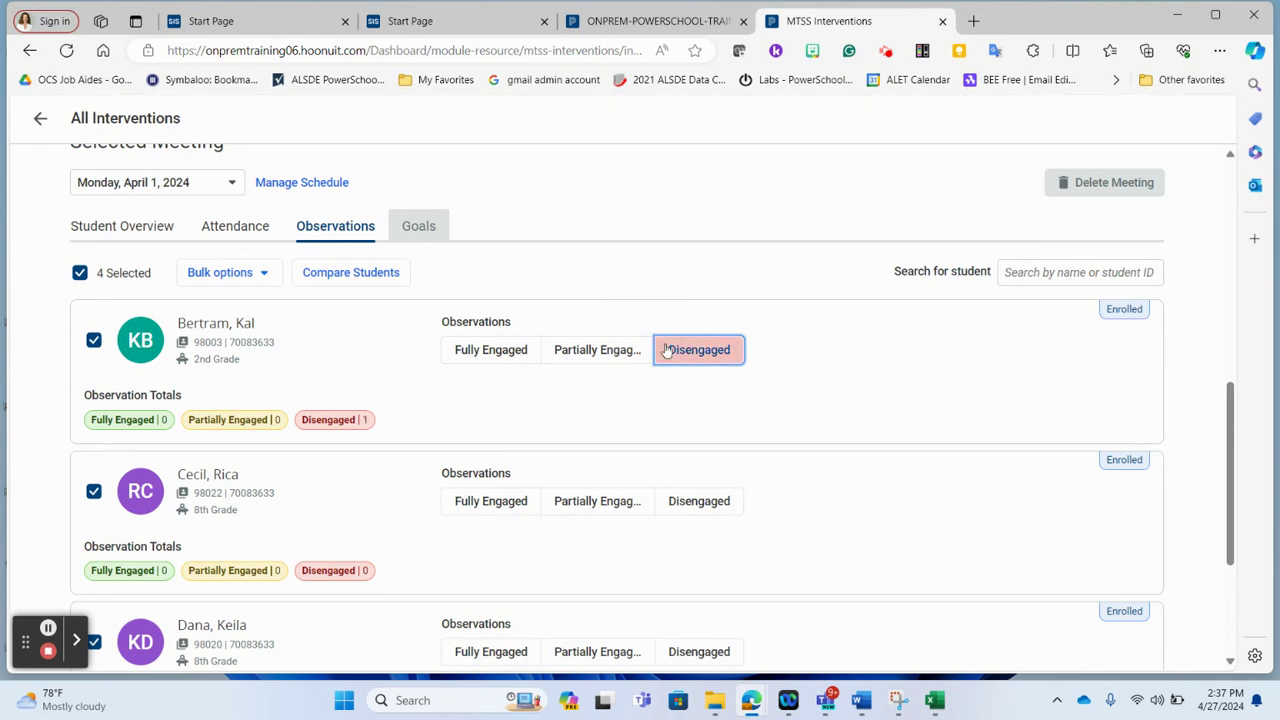
click(582, 501)
scroll(575, 495, down, 3)
click(506, 408)
click(503, 560)
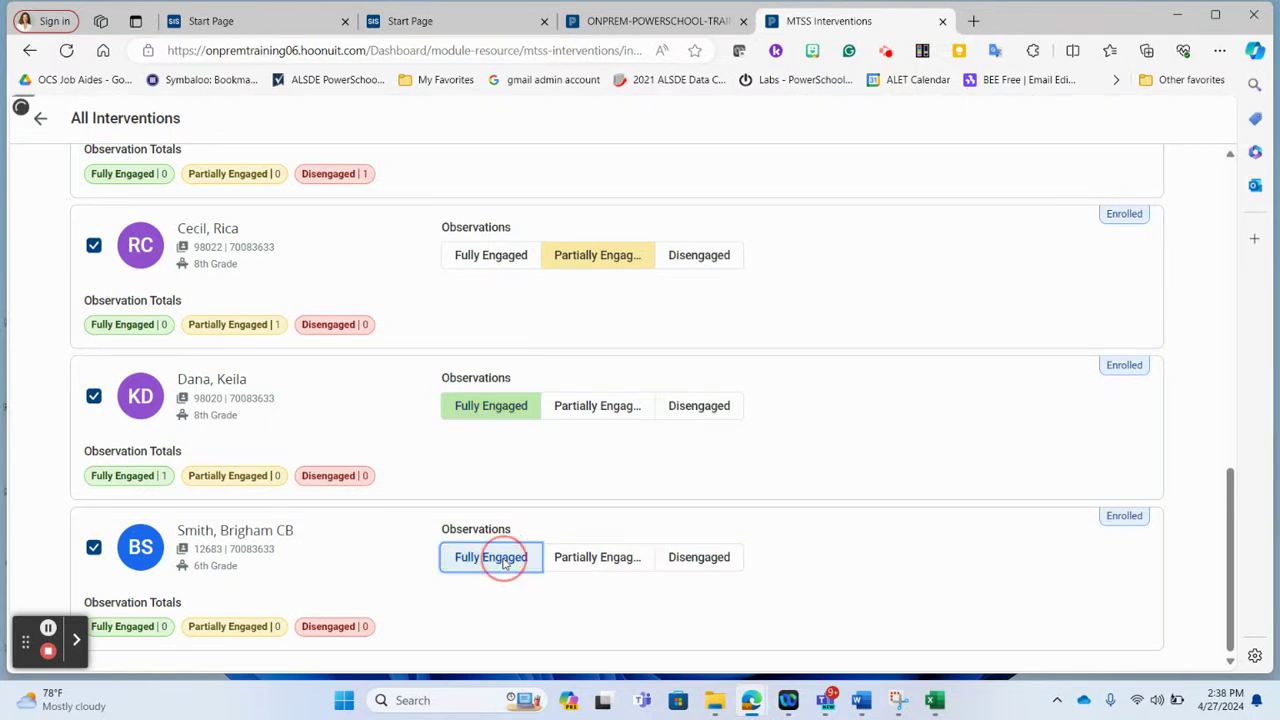
Review the bulk observation option, the intervention's attendance and observation summaries, and the recorded student observations.
scroll(505, 564, up, 3)
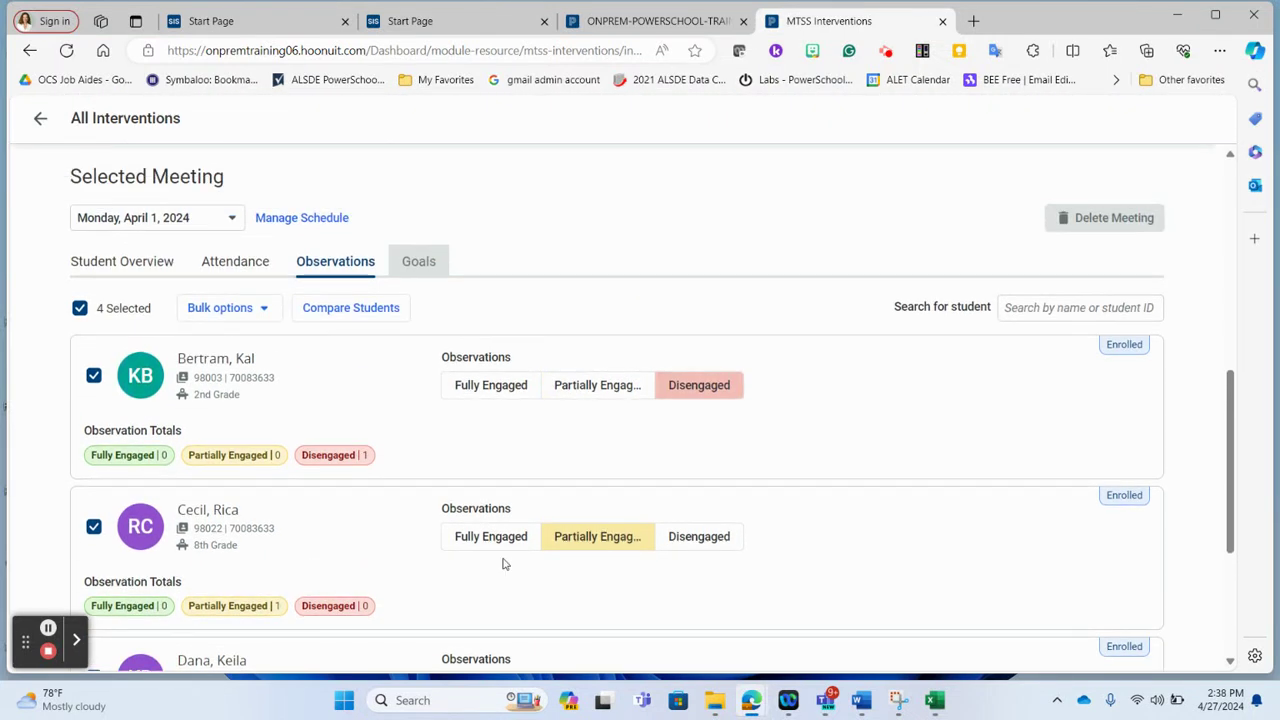
click(262, 309)
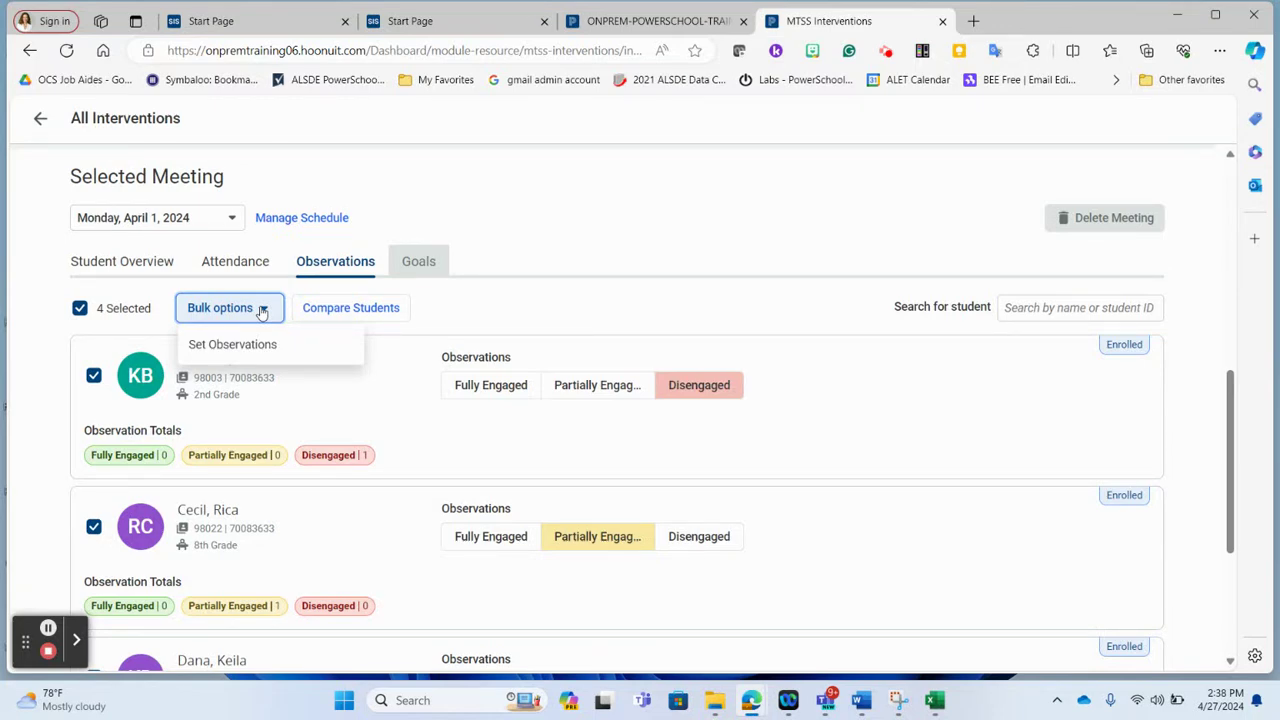
scroll(770, 216, up, 2)
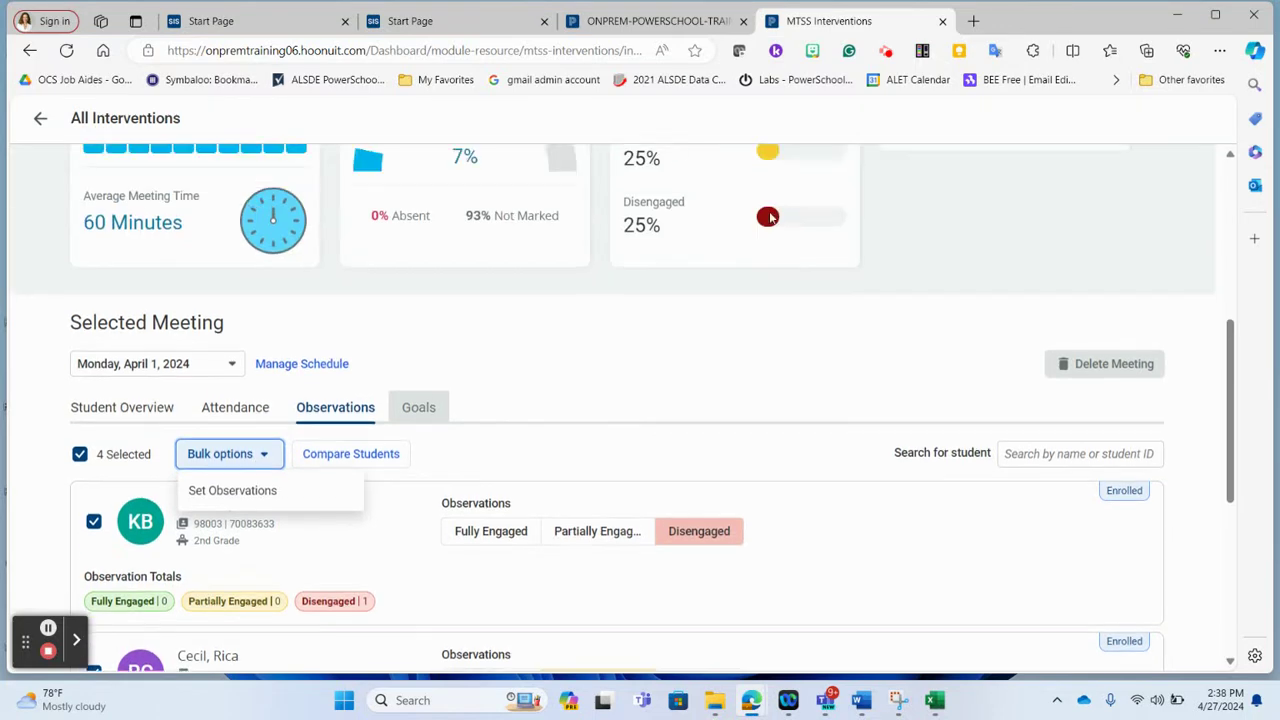
scroll(770, 216, up, 3)
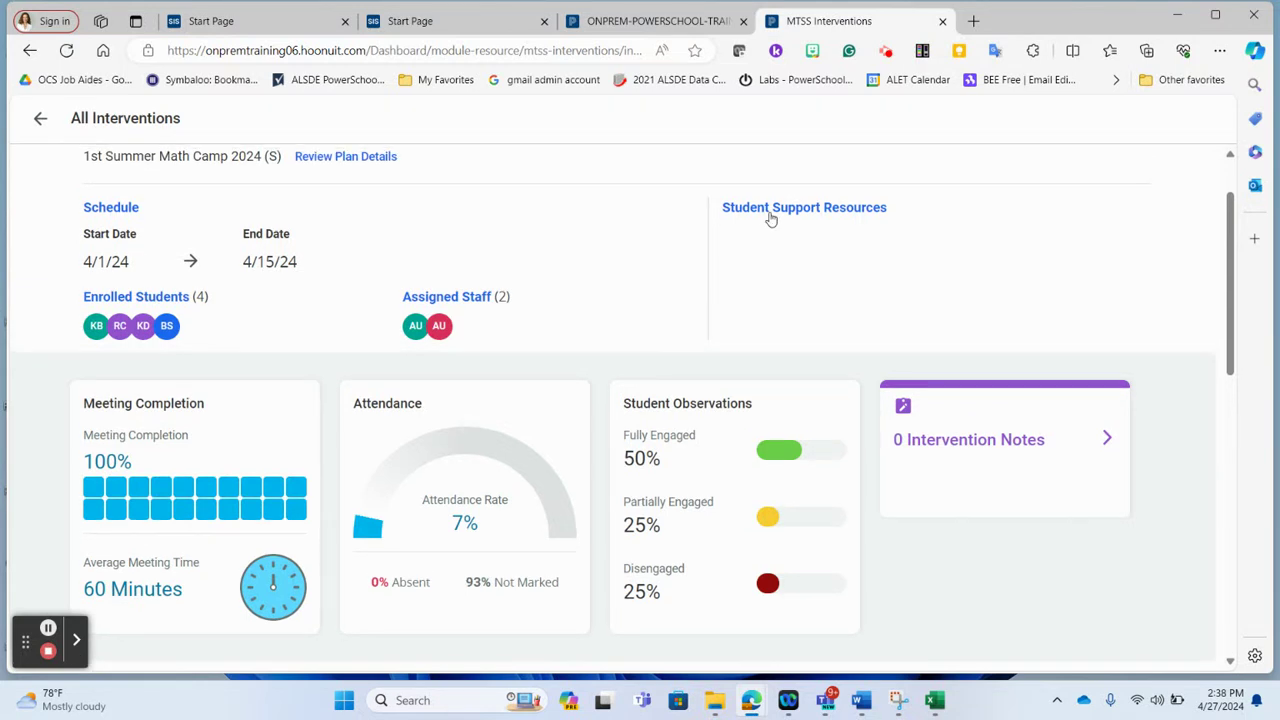
scroll(770, 216, down, 2)
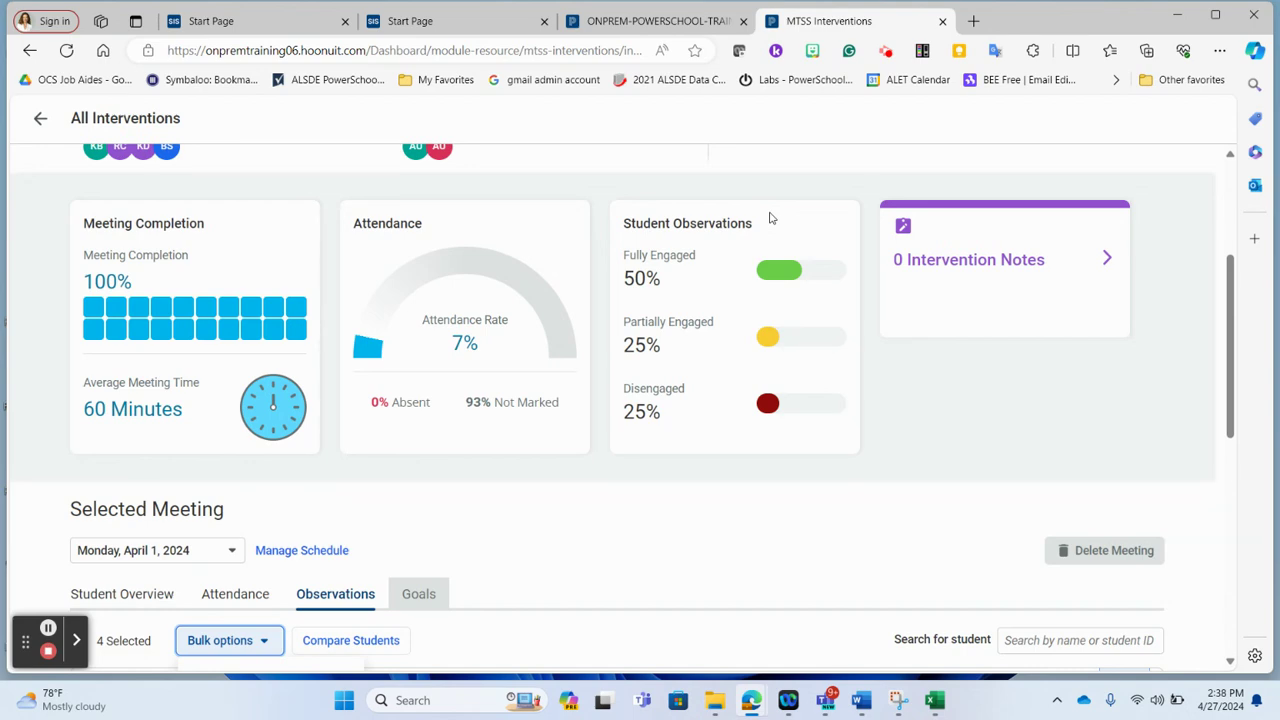
click(421, 598)
scroll(666, 534, down, 4)
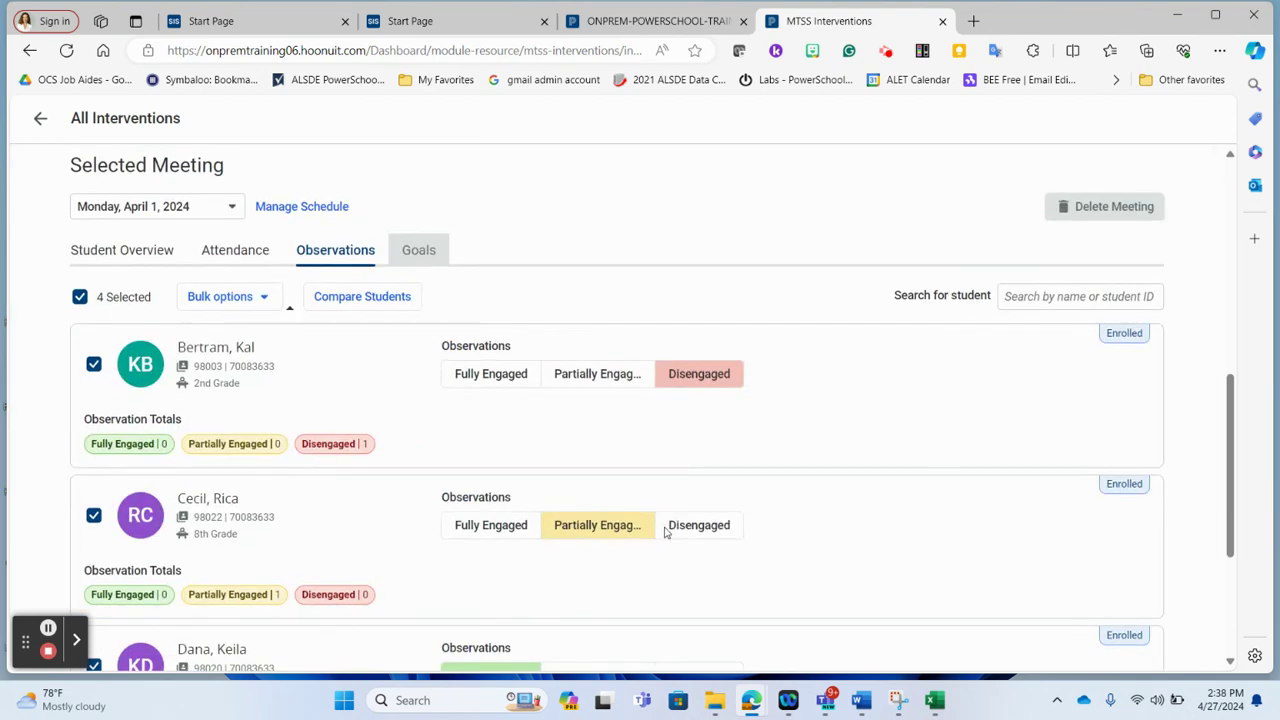
scroll(666, 534, down, 3)
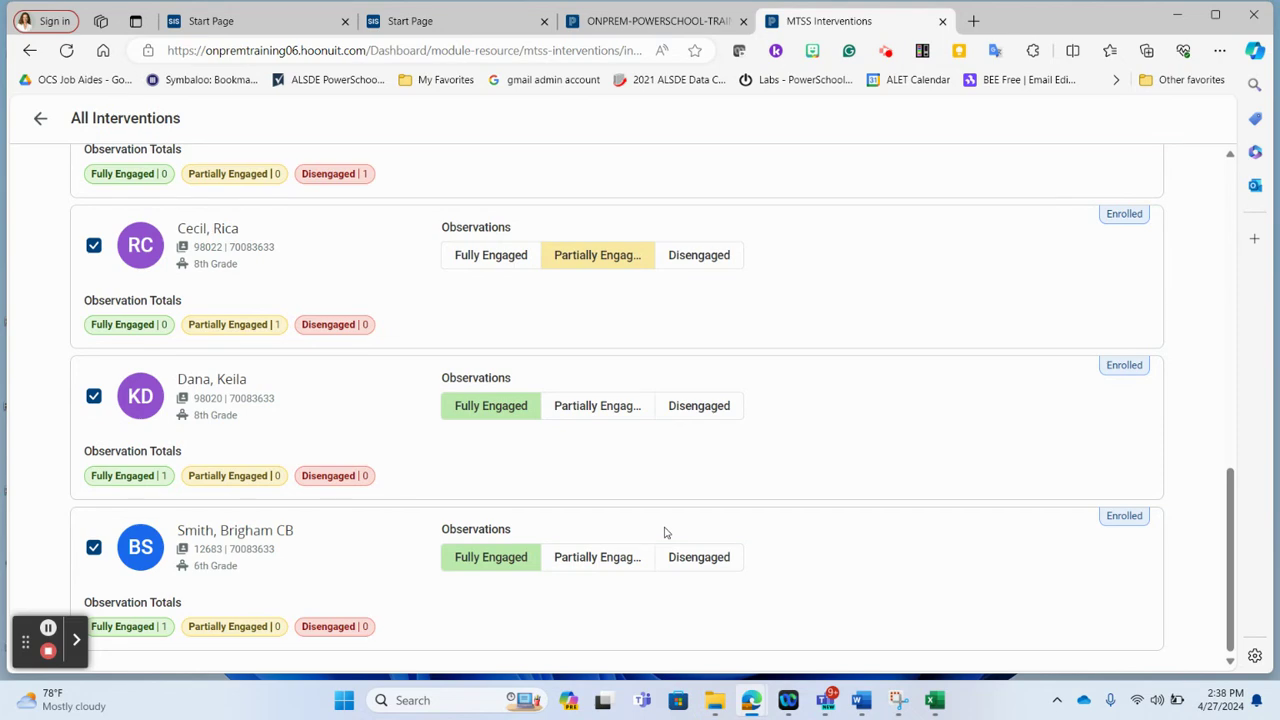
Return to the list of all interventions, search it for "mclass" and open mClass 1st Summer Reading 2024 (S).
scroll(665, 533, up, 15)
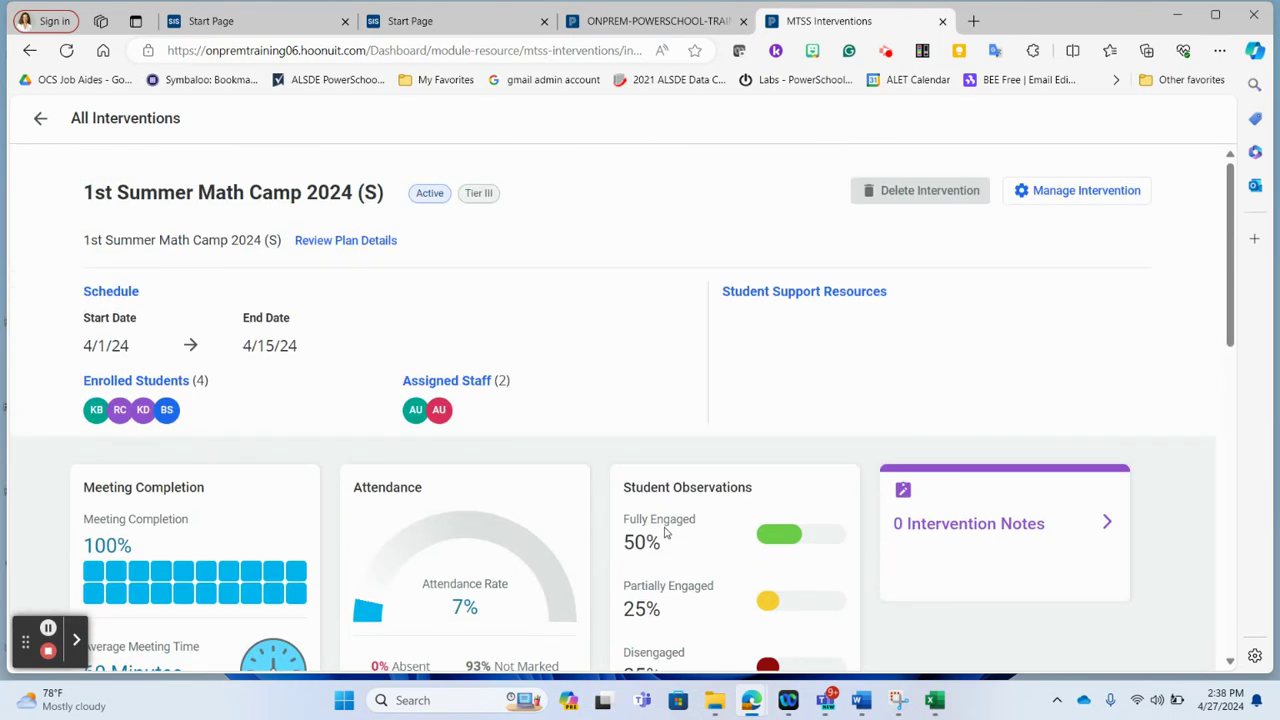
click(40, 118)
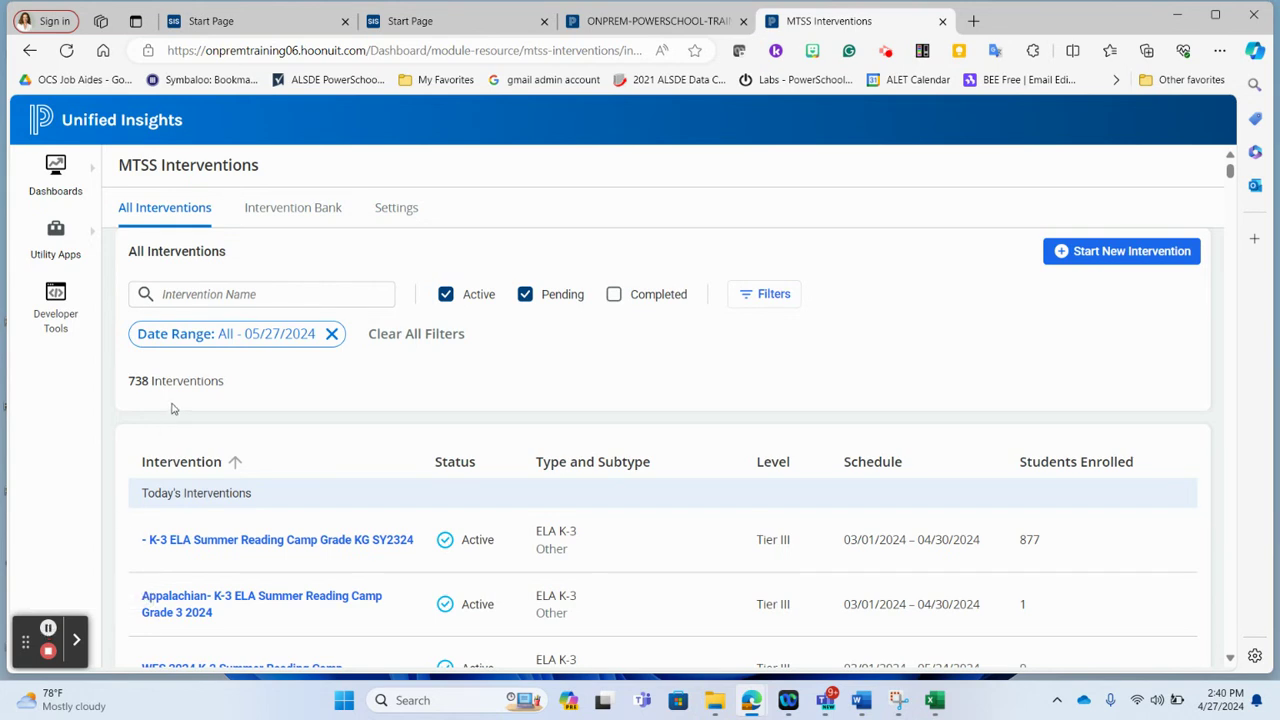
click(245, 294)
text(mclass)
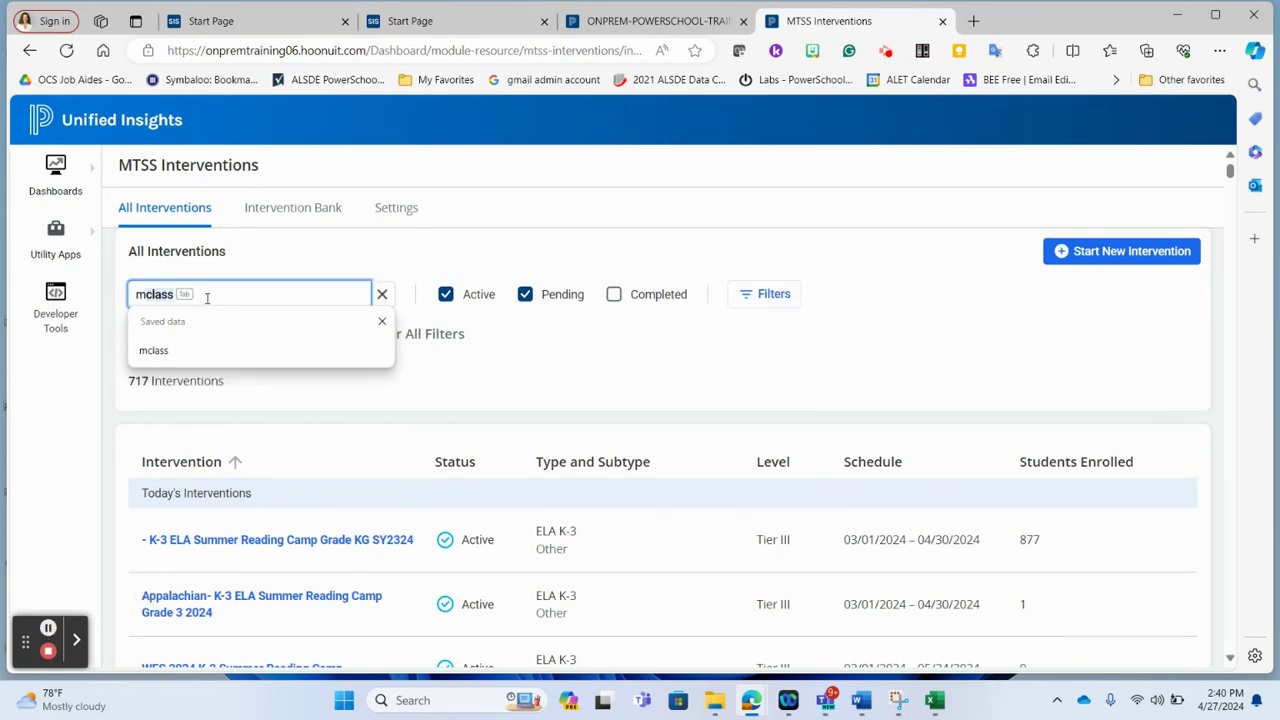
key(Return)
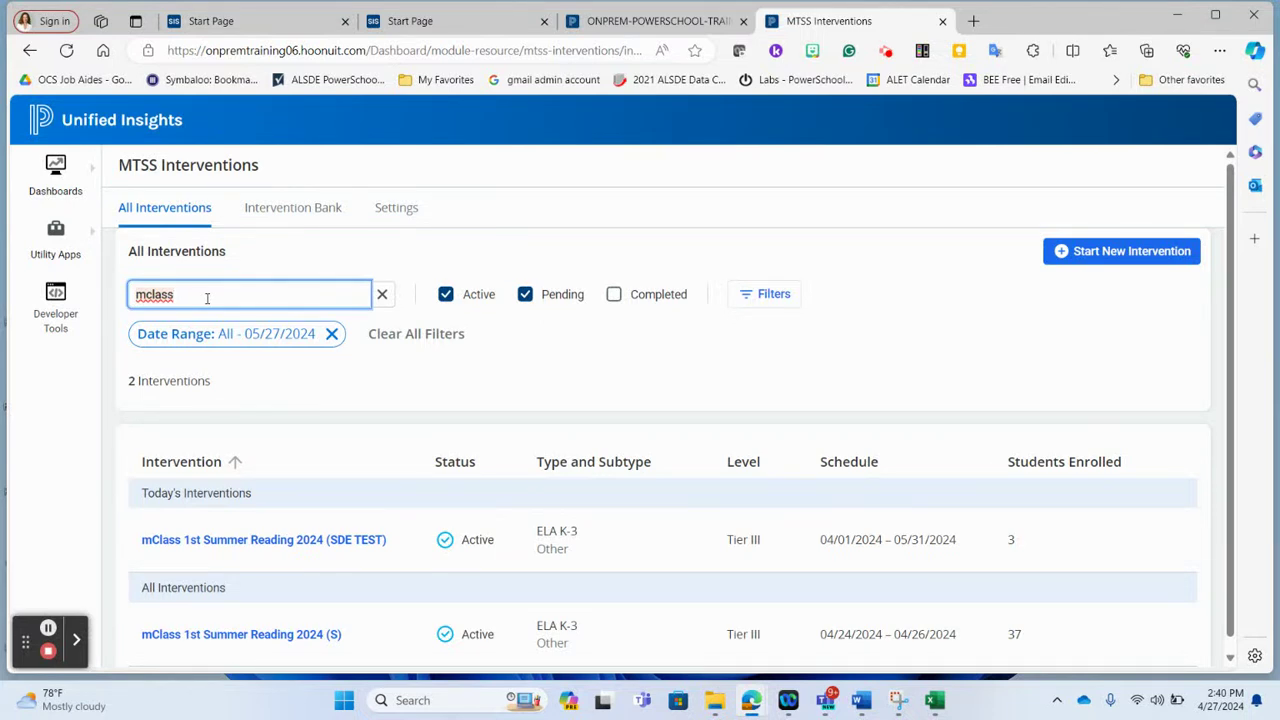
click(276, 641)
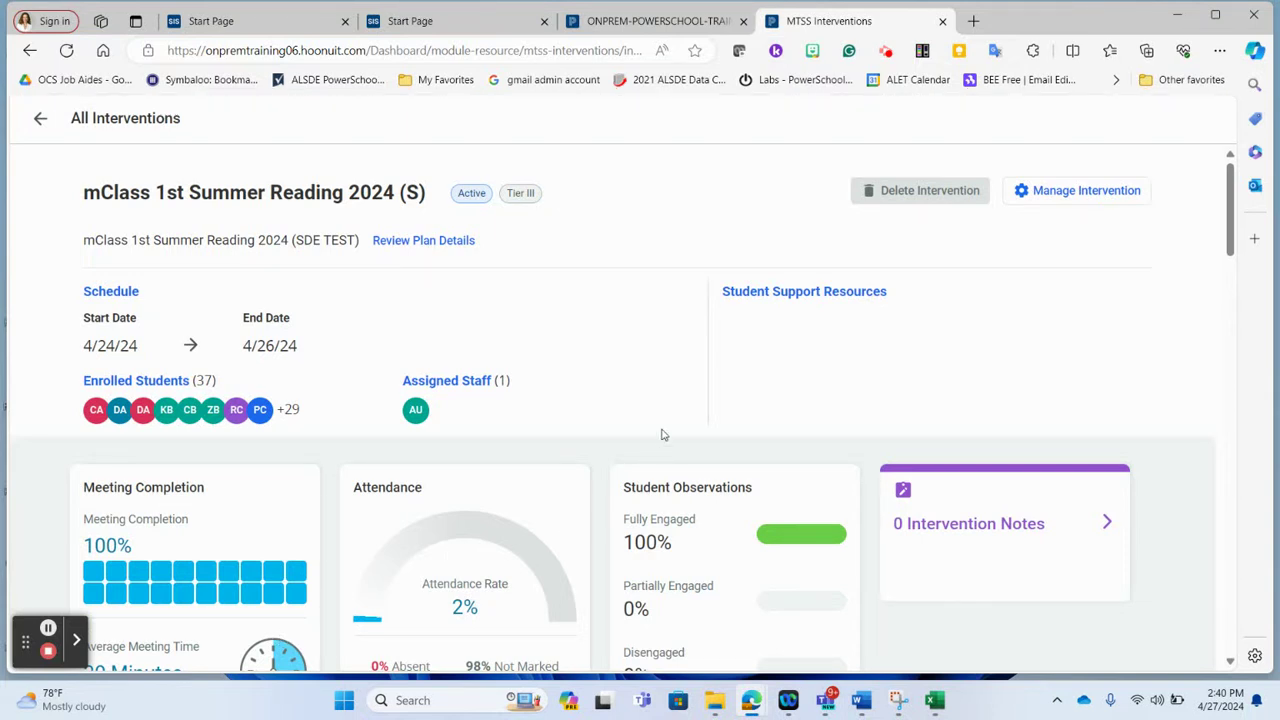
Examine the intervention's summary figures and the student overview cards with attendance, observations and Accuracy (ORF-ACC) goal charts.
scroll(661, 435, down, 3)
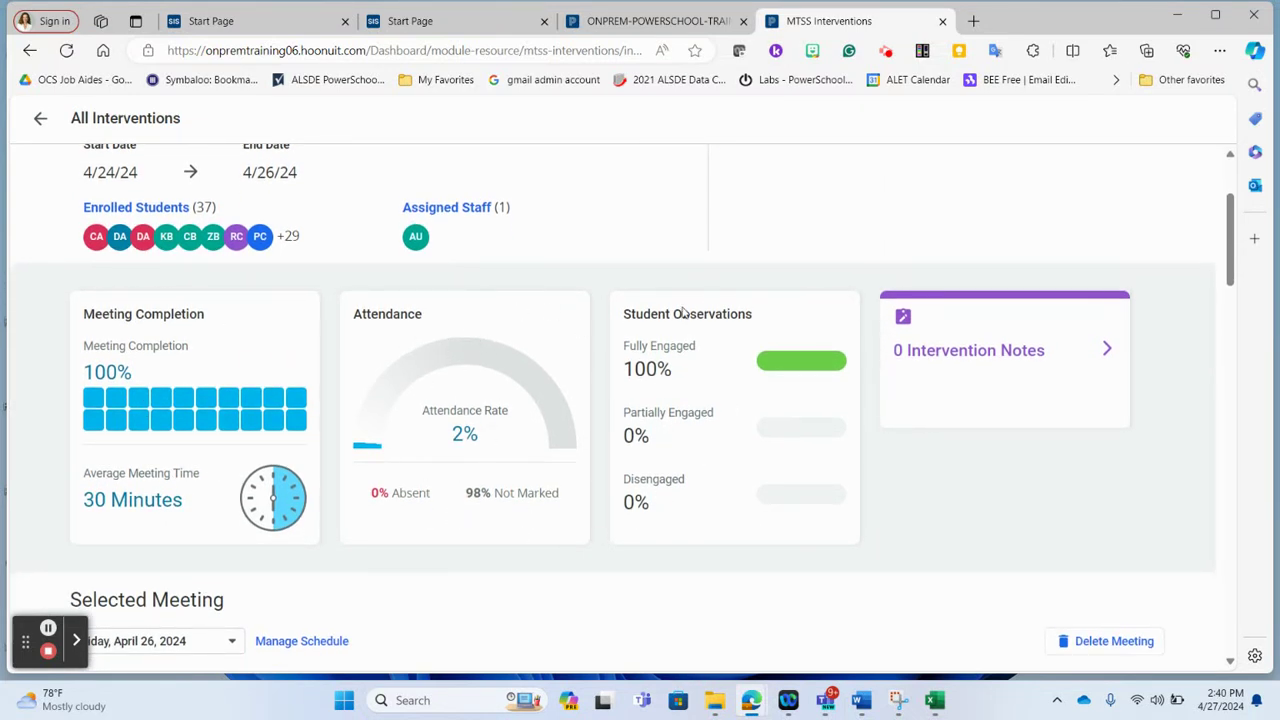
scroll(797, 467, down, 2)
scroll(797, 467, down, 3)
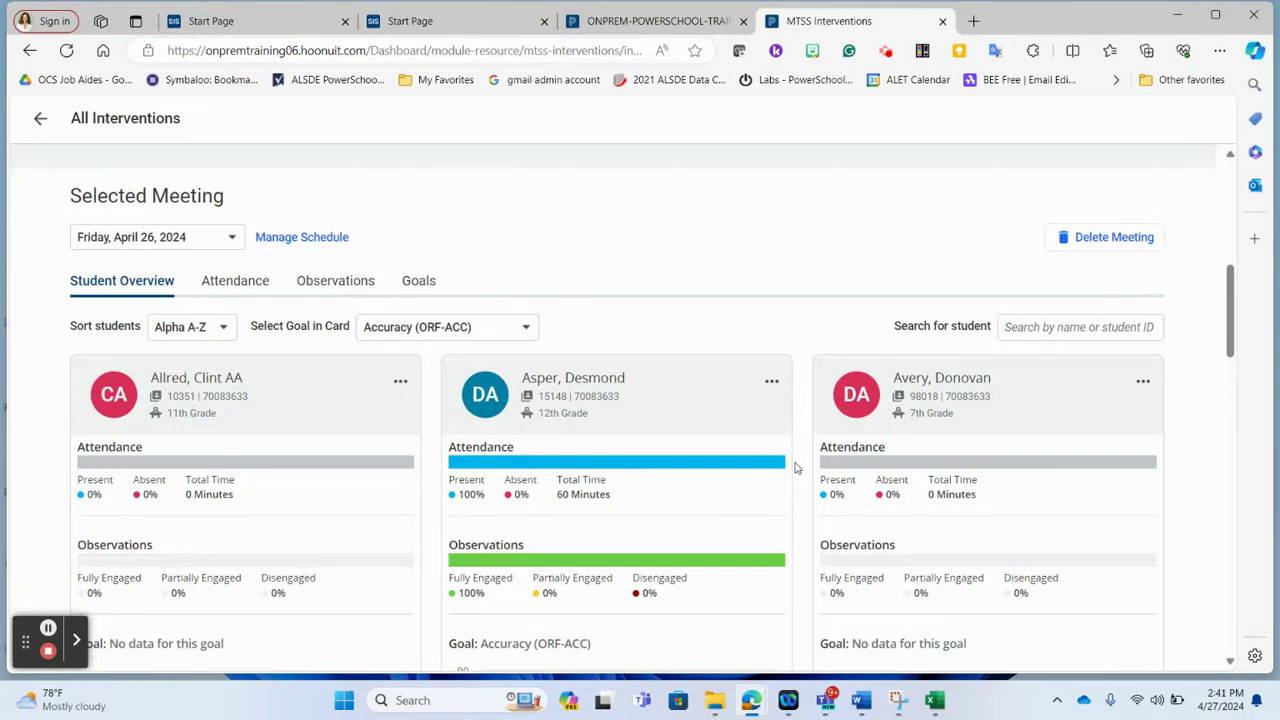
scroll(797, 467, down, 1)
scroll(797, 467, down, 2)
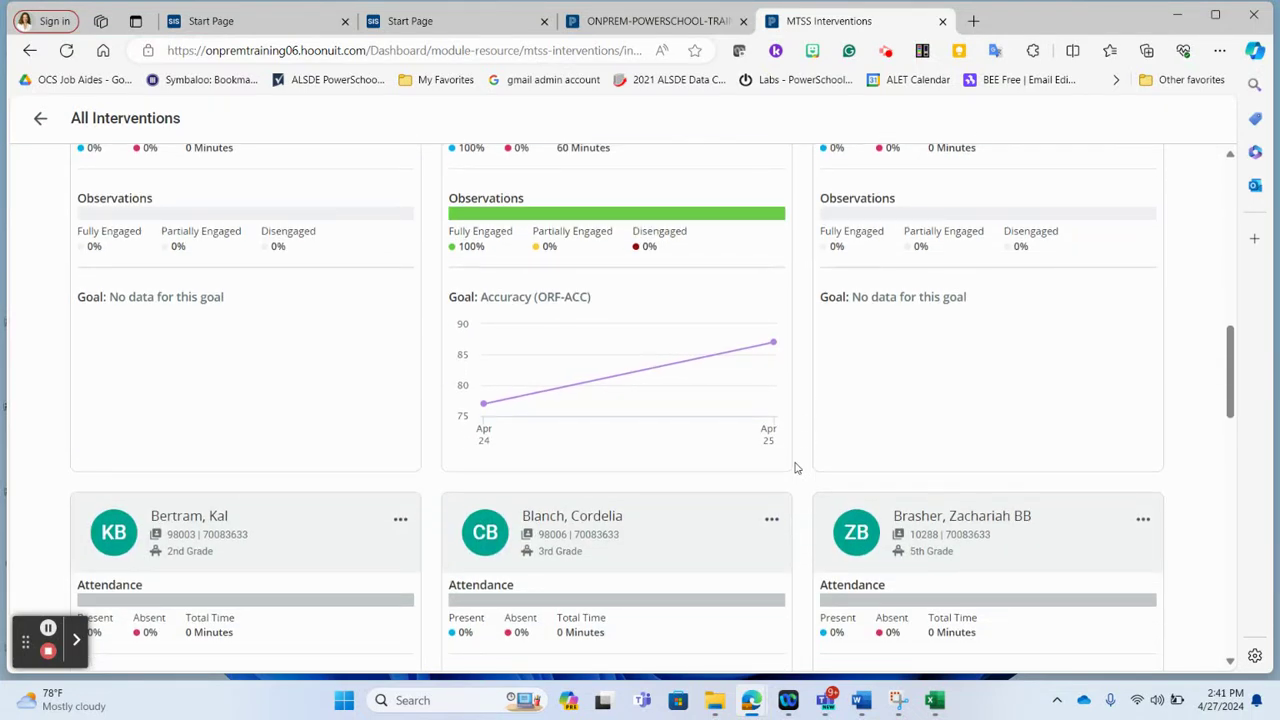
scroll(797, 467, up, 2)
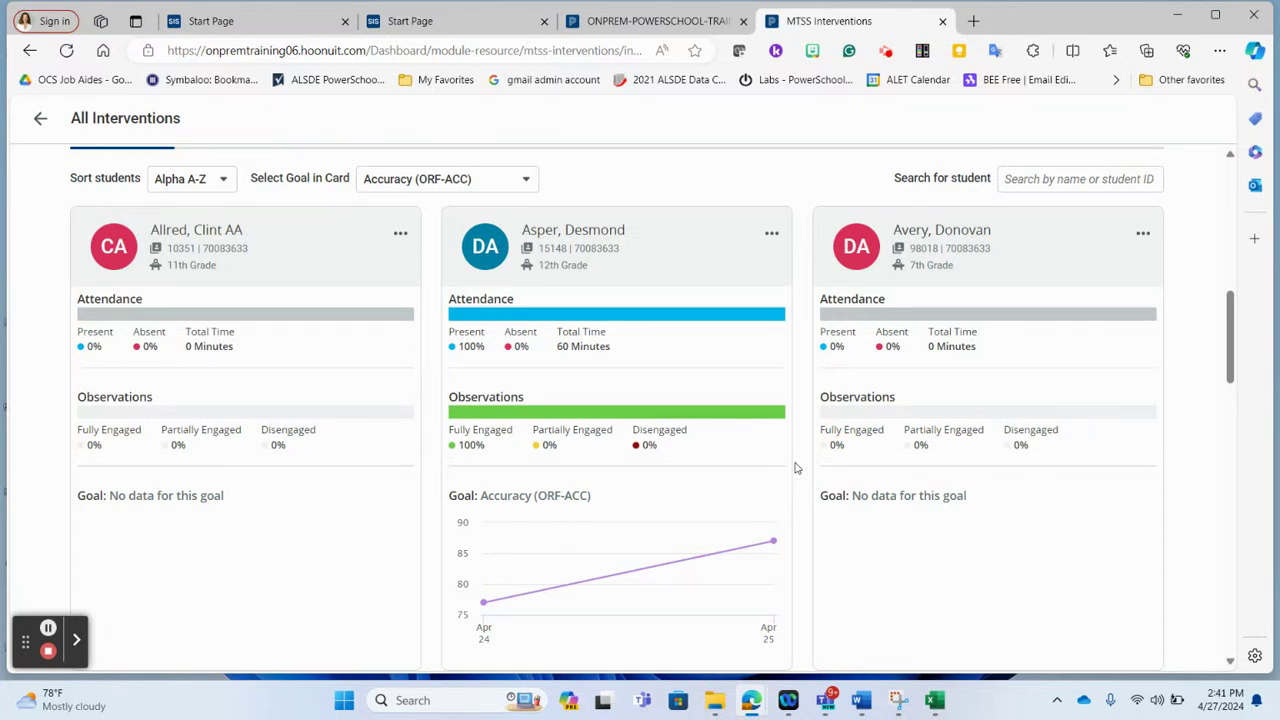
mouse_move(485, 603)
scroll(563, 638, up, 2)
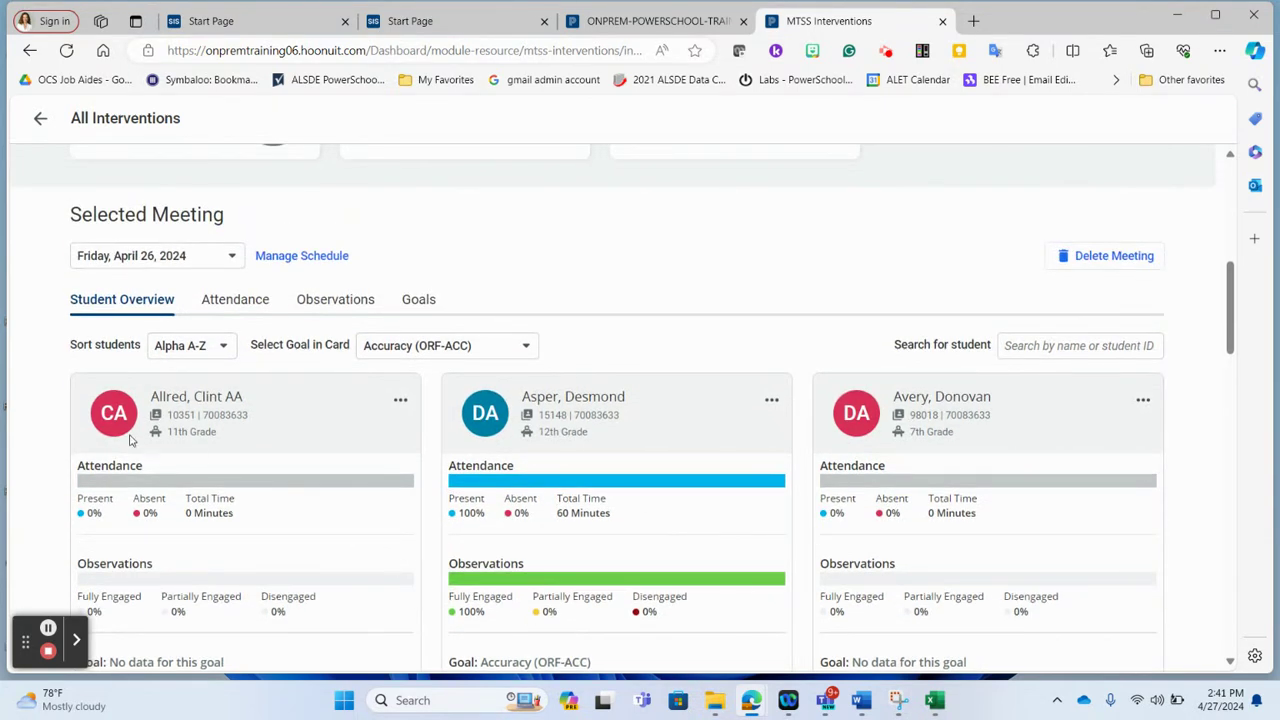
Select all students in the Friday, April 26, 2024 meeting's attendance and bulk-set them to Present.
click(240, 296)
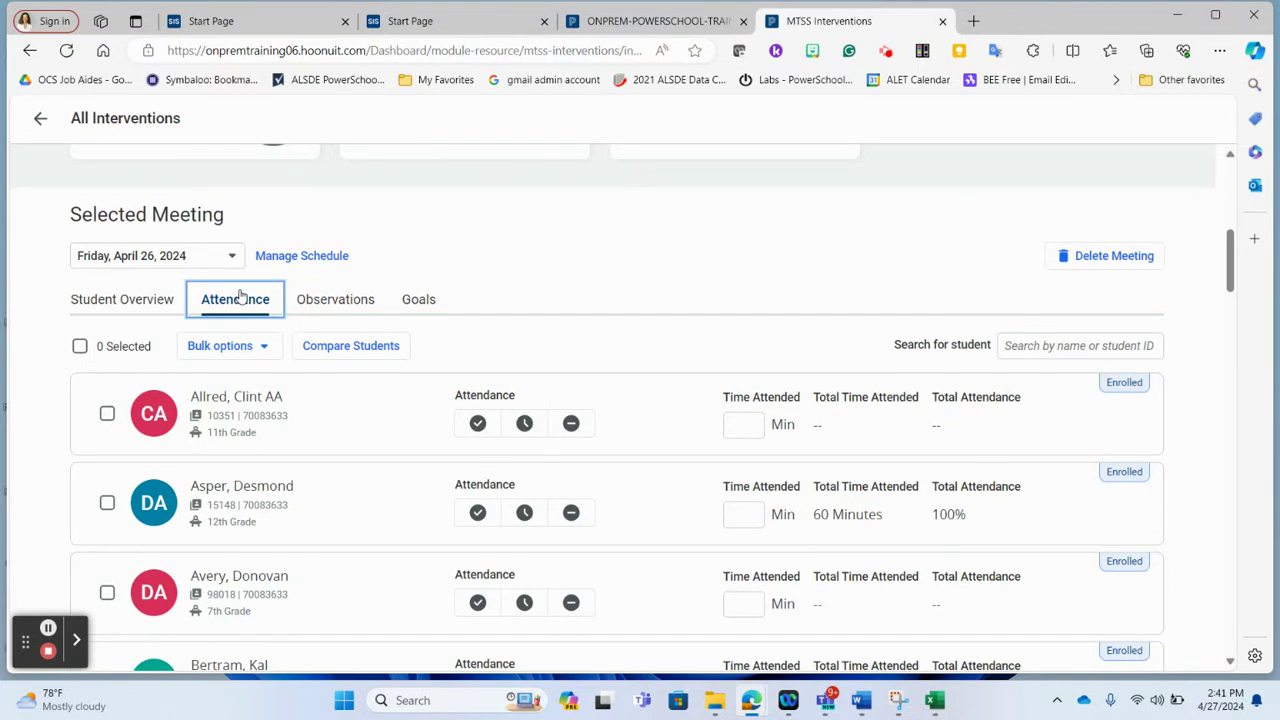
click(80, 350)
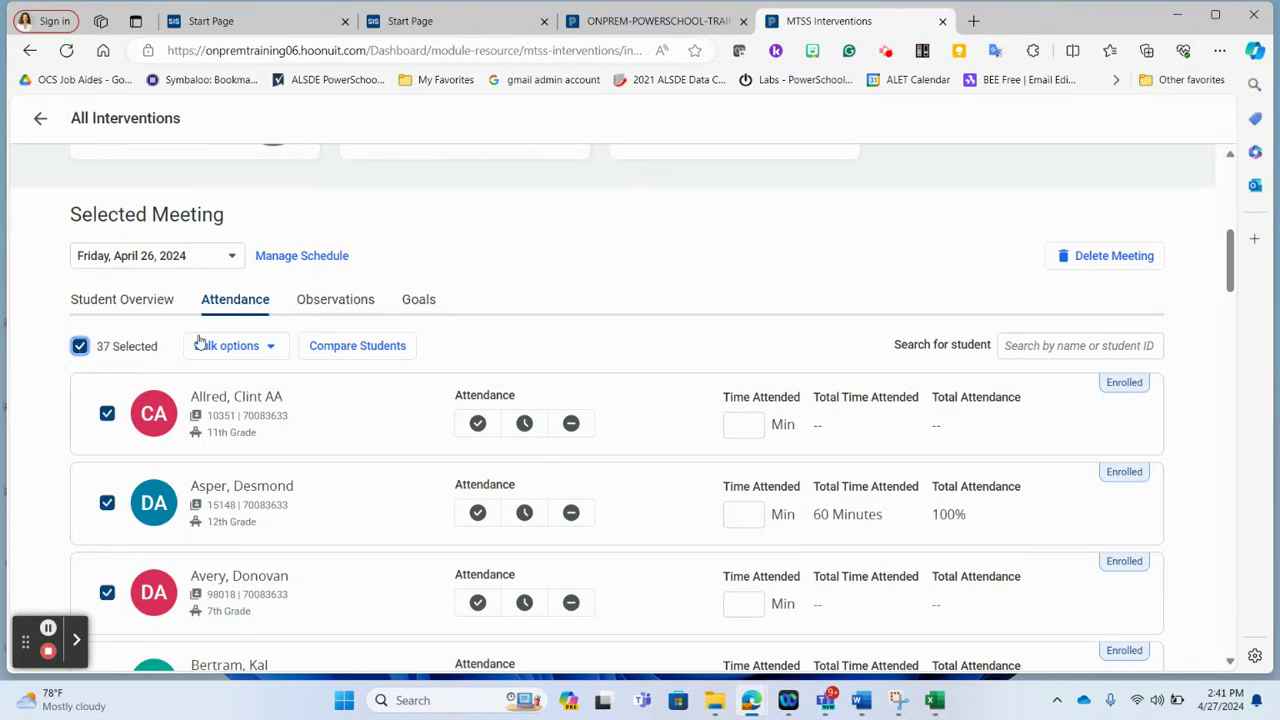
click(228, 347)
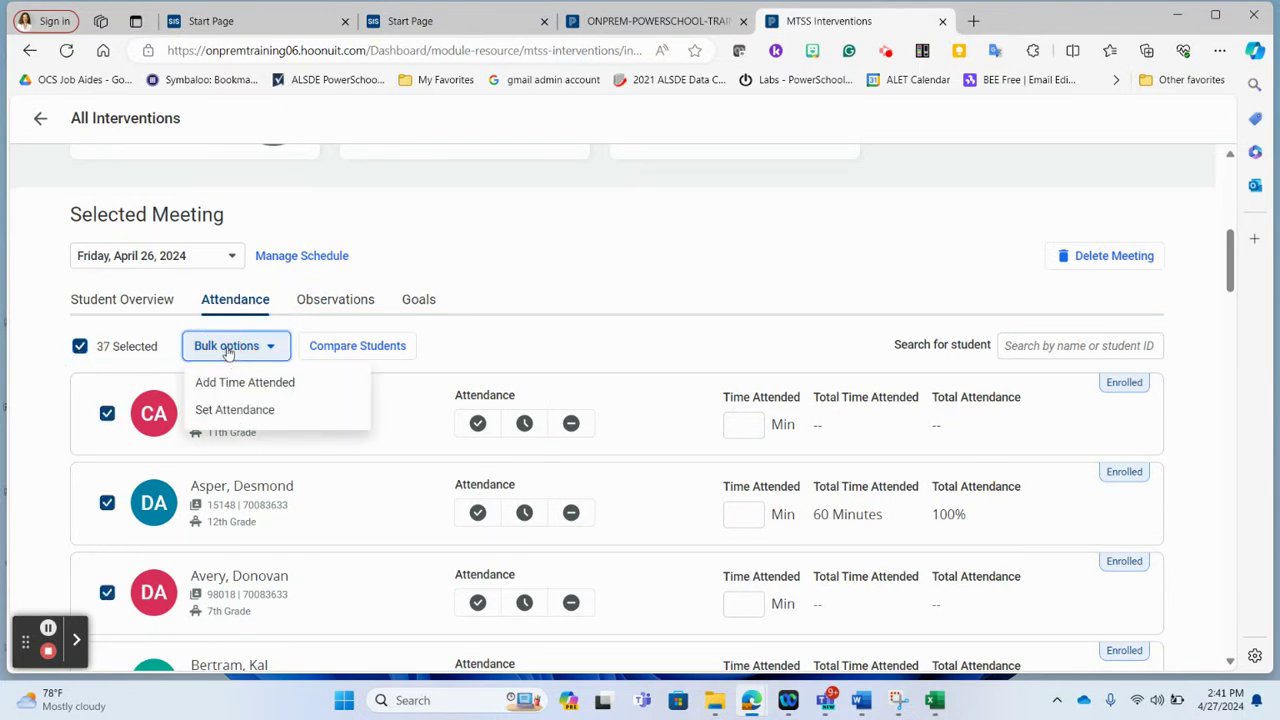
click(235, 410)
click(512, 358)
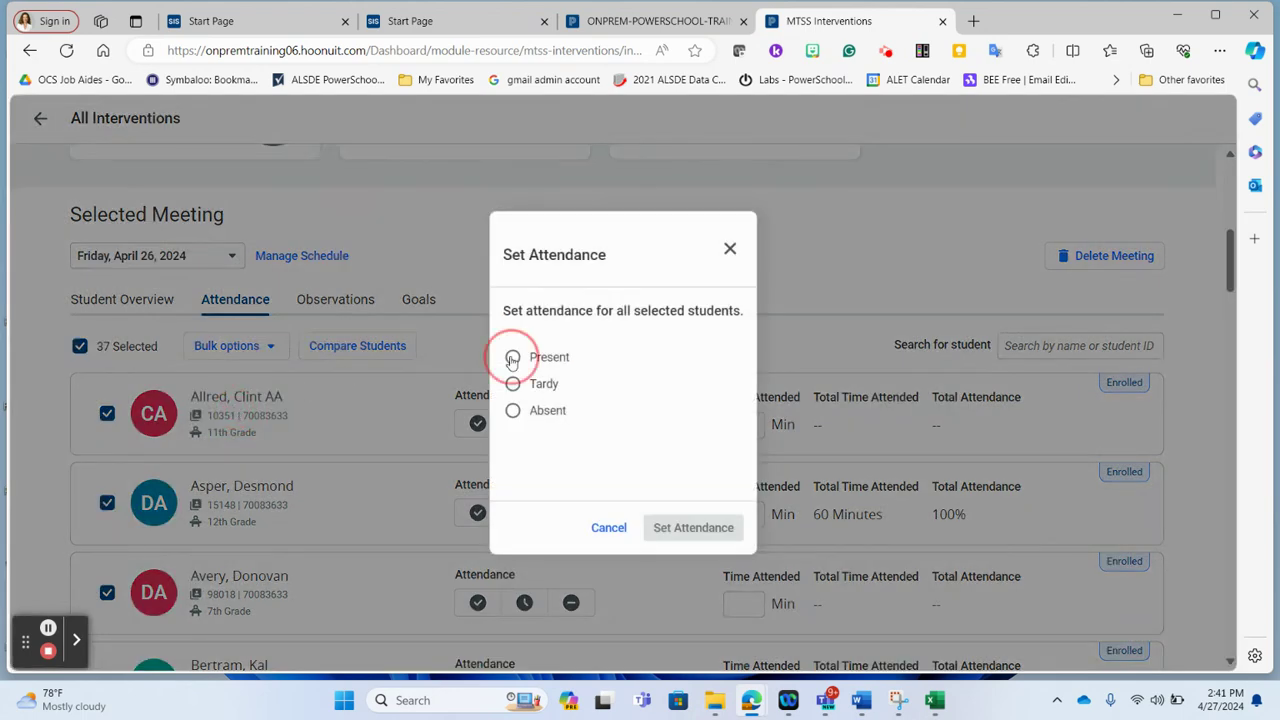
click(670, 533)
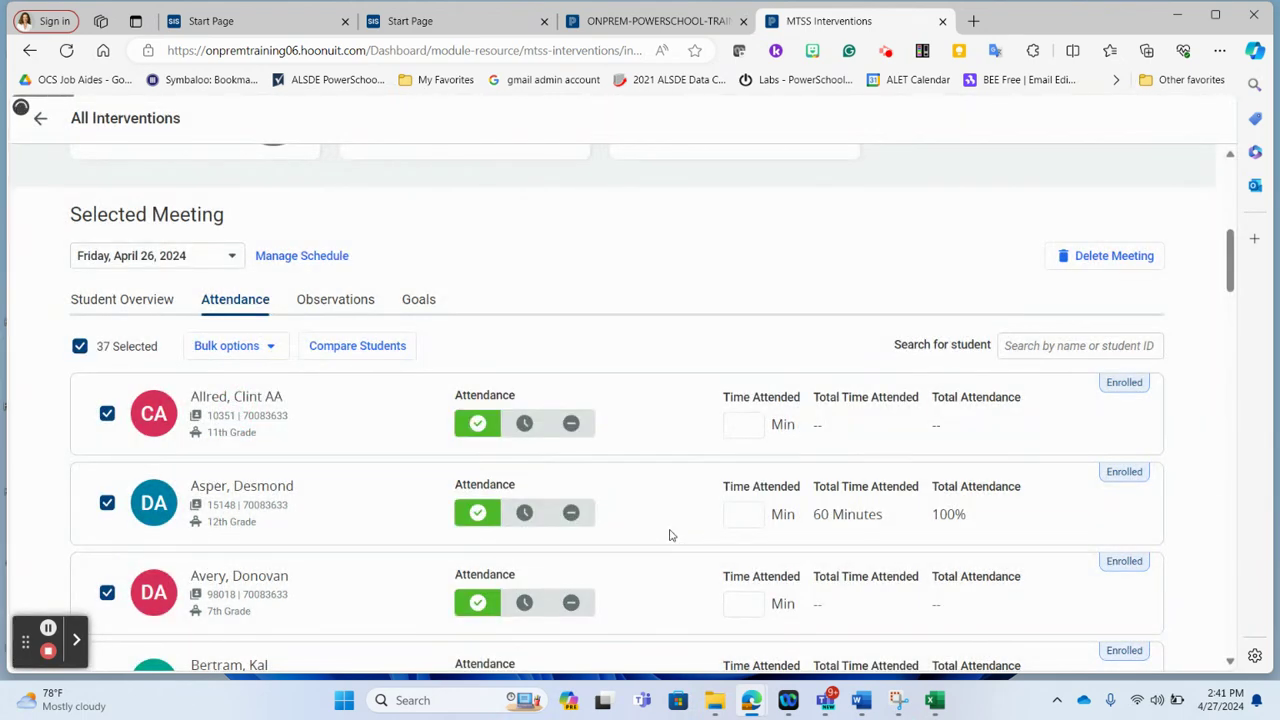
Bulk-add 60 minutes of time attended for every selected student in the April 26 meeting.
click(256, 347)
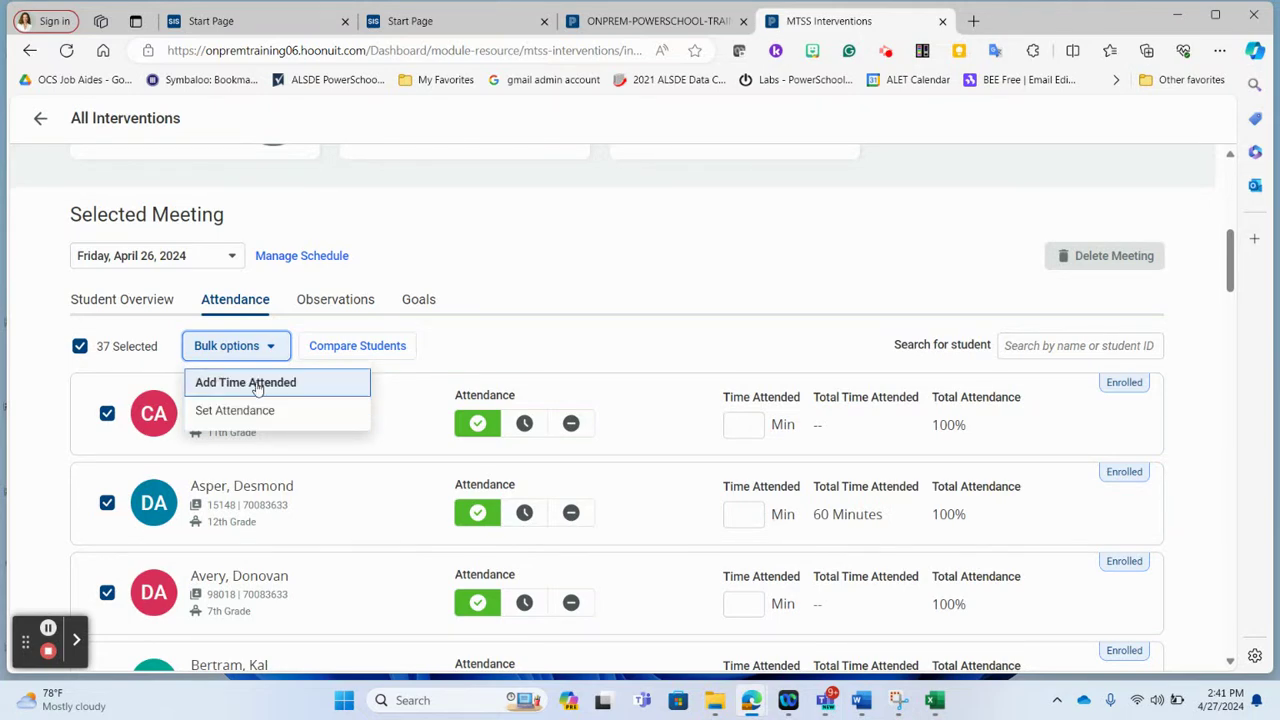
click(250, 382)
click(538, 424)
text(60)
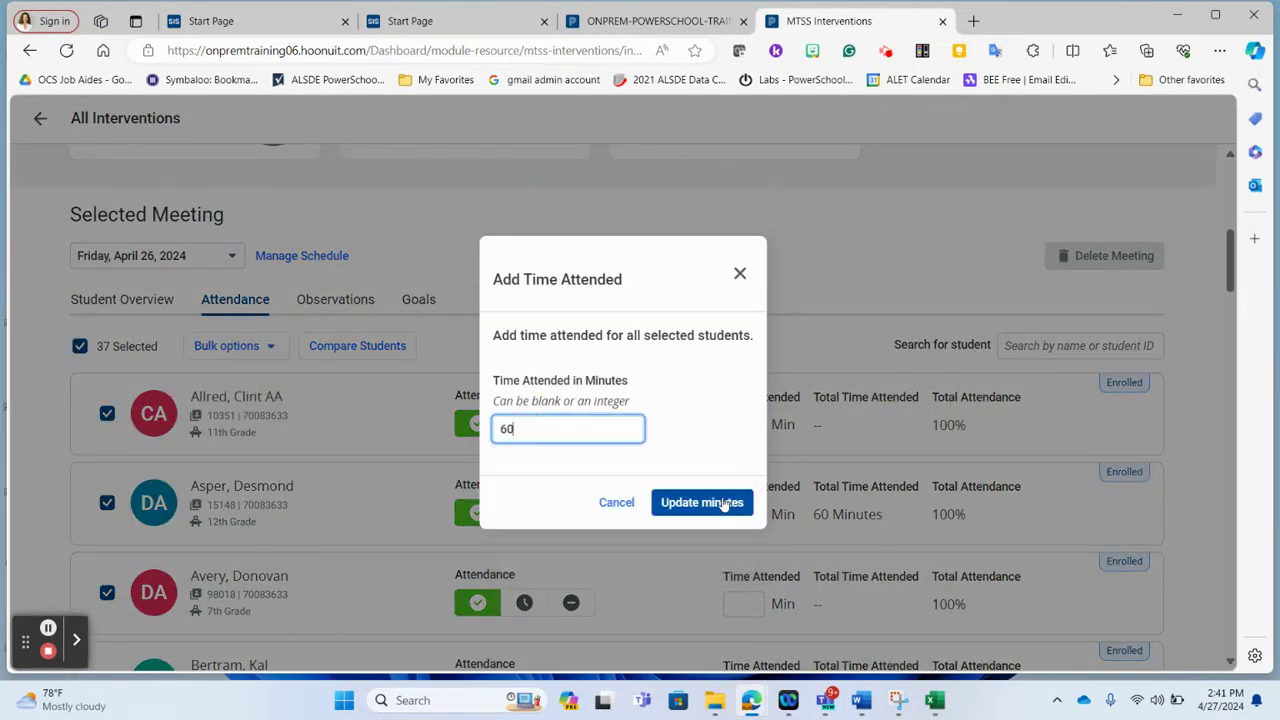
click(723, 503)
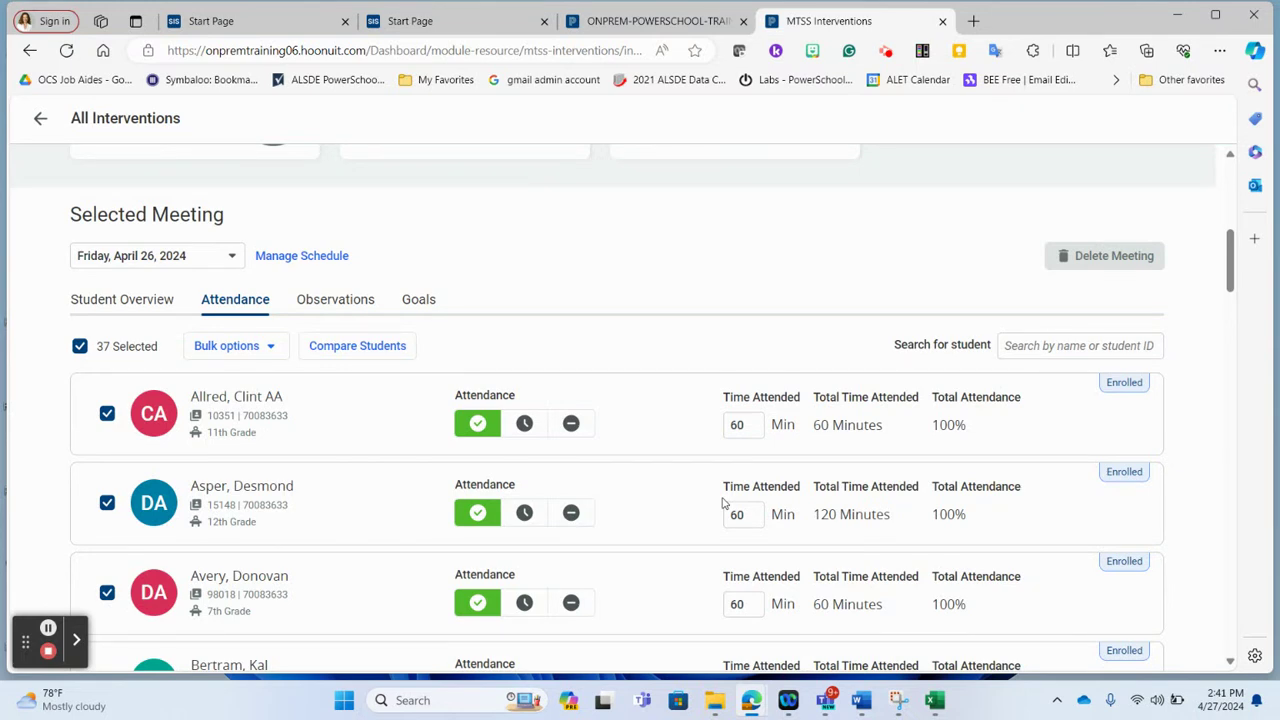
Bulk-set the meeting's observations to Fully Engaged for all selected students, with the second student changed to Partially Engaged.
click(315, 303)
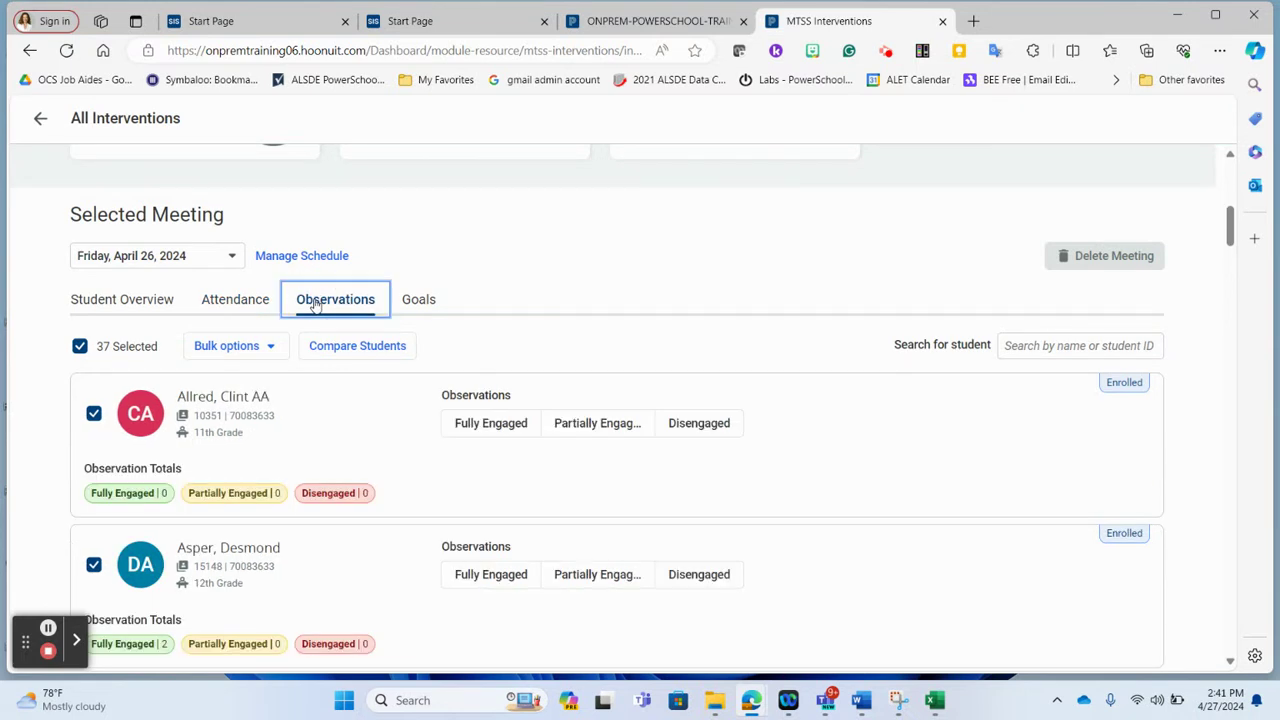
click(271, 347)
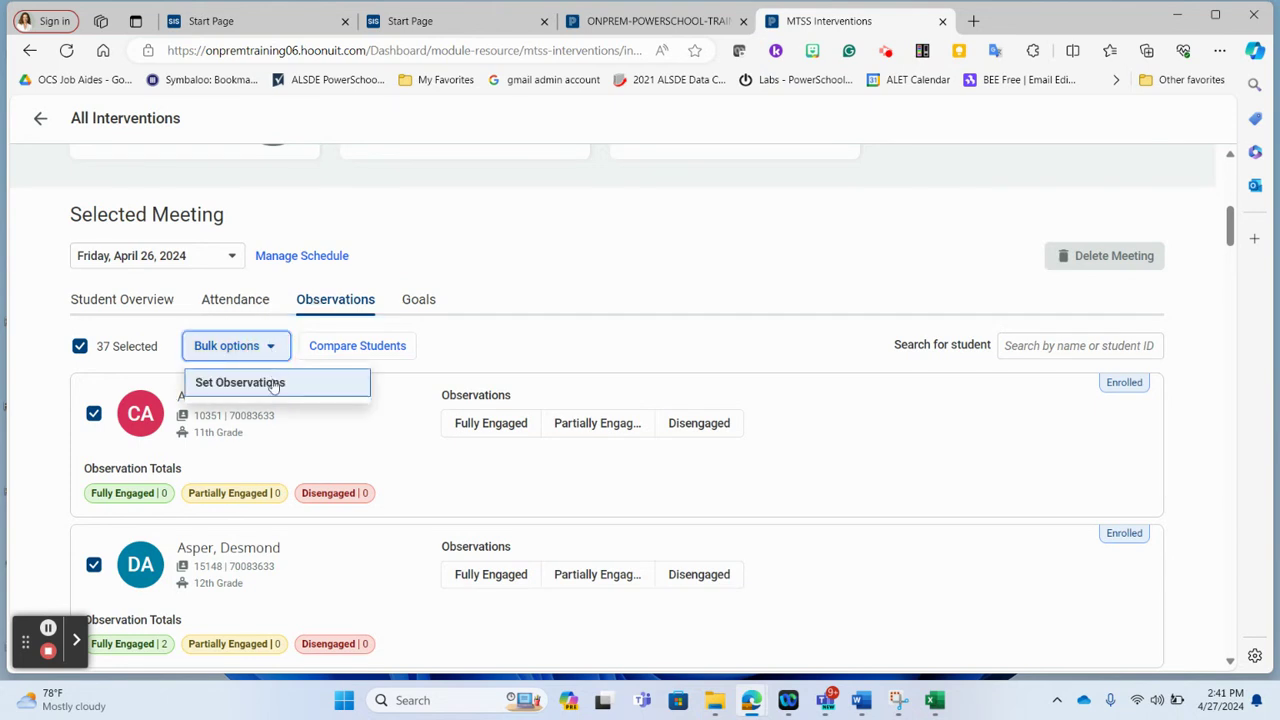
click(273, 384)
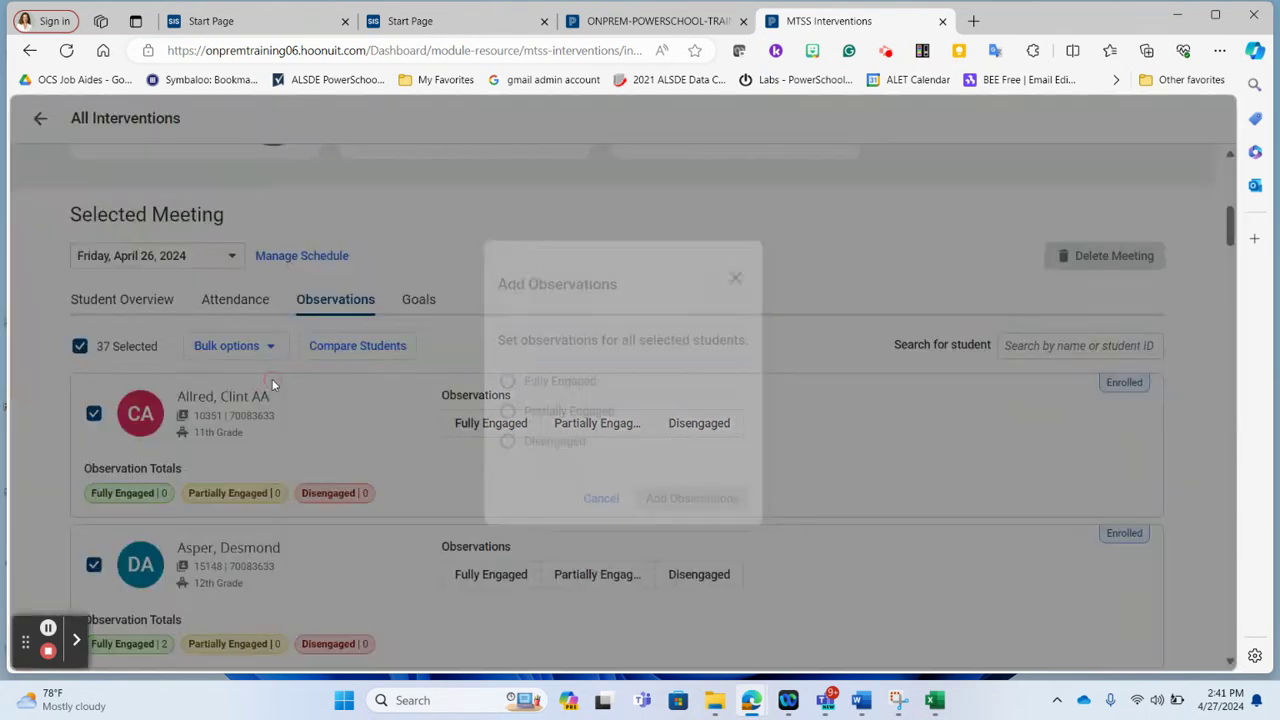
click(508, 381)
click(670, 505)
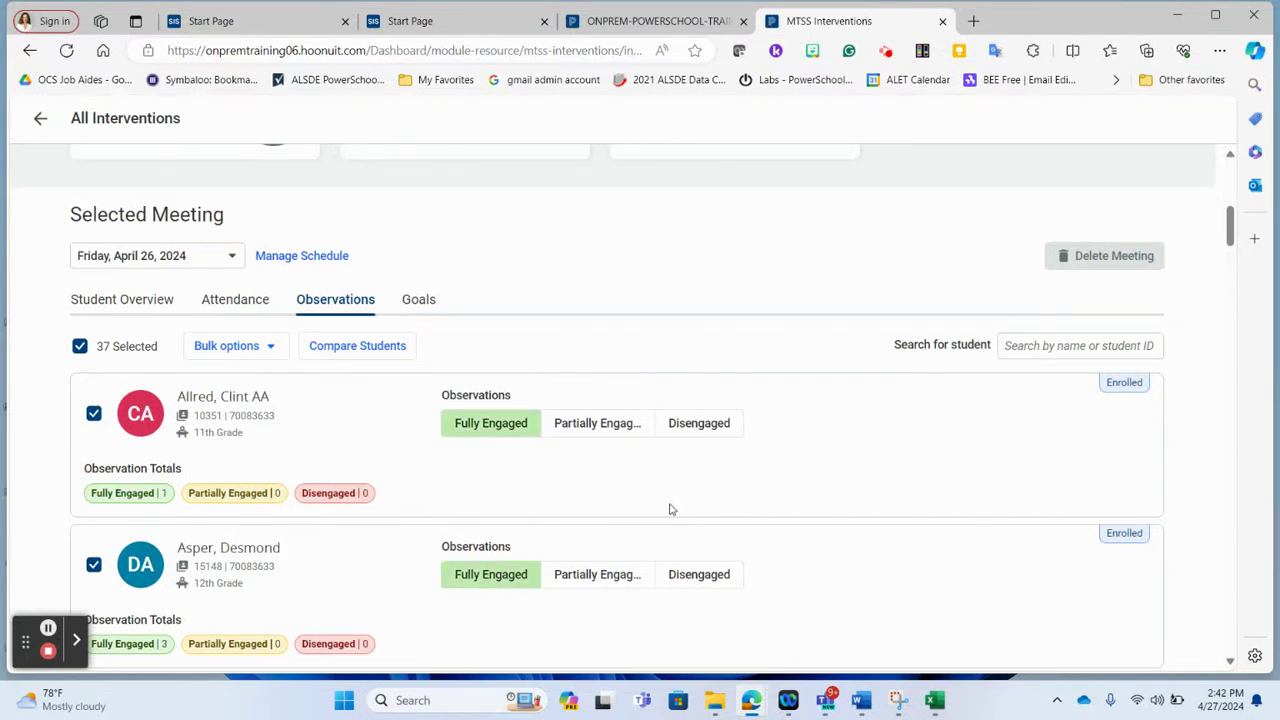
click(633, 576)
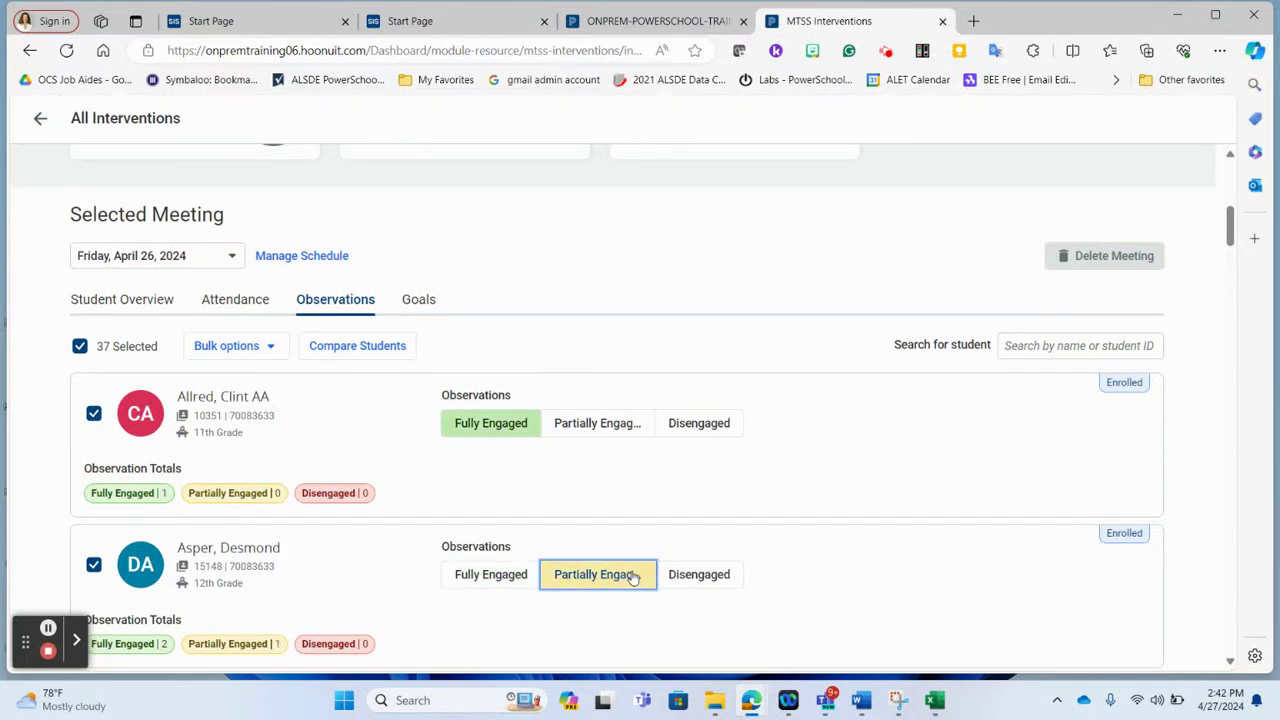
In the meeting's goals, enter the first student's scores: 75 for Accuracy (ORF-ACC) and 7 for Decoding (NWF-WRC).
click(430, 304)
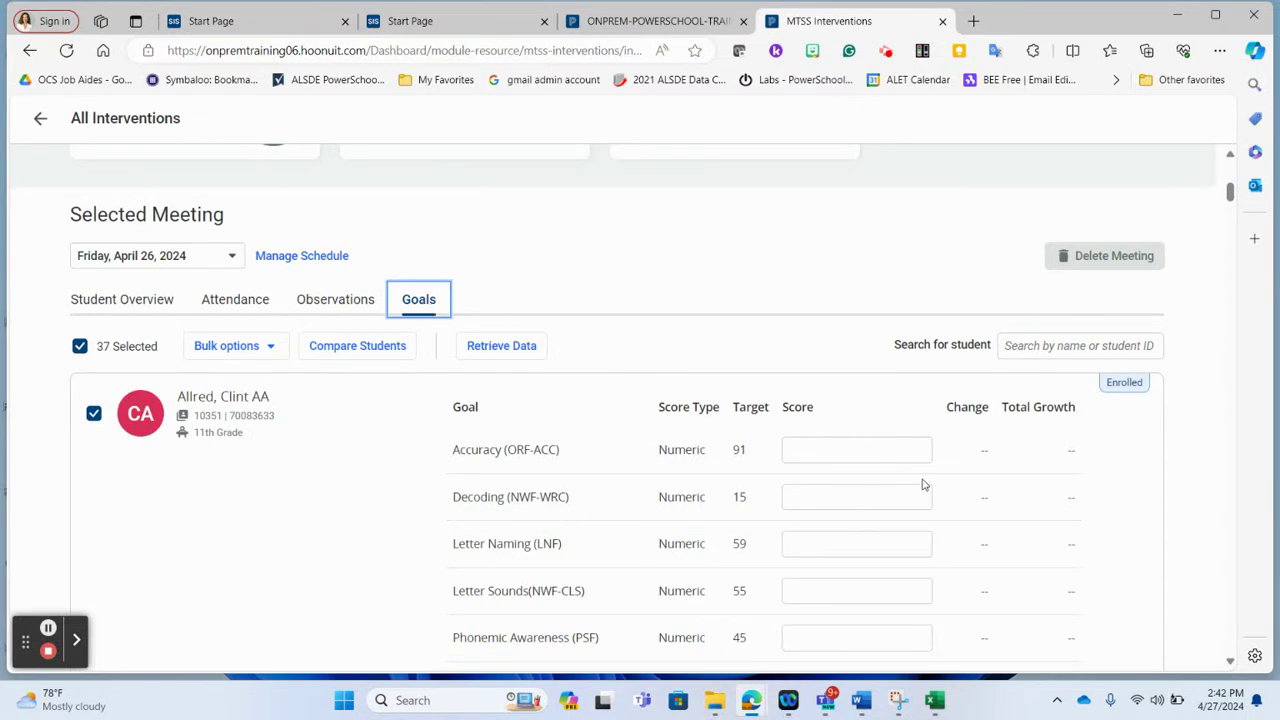
scroll(924, 486, down, 1)
scroll(924, 486, down, 2)
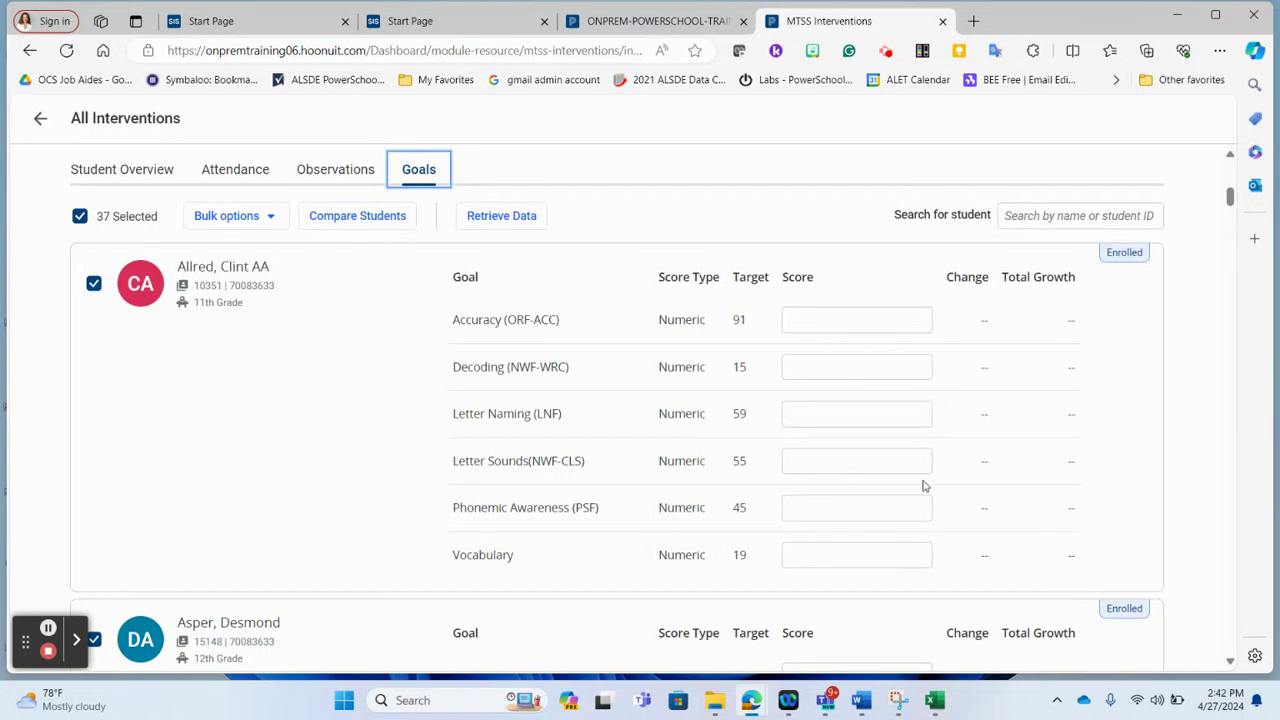
scroll(924, 486, up, 10)
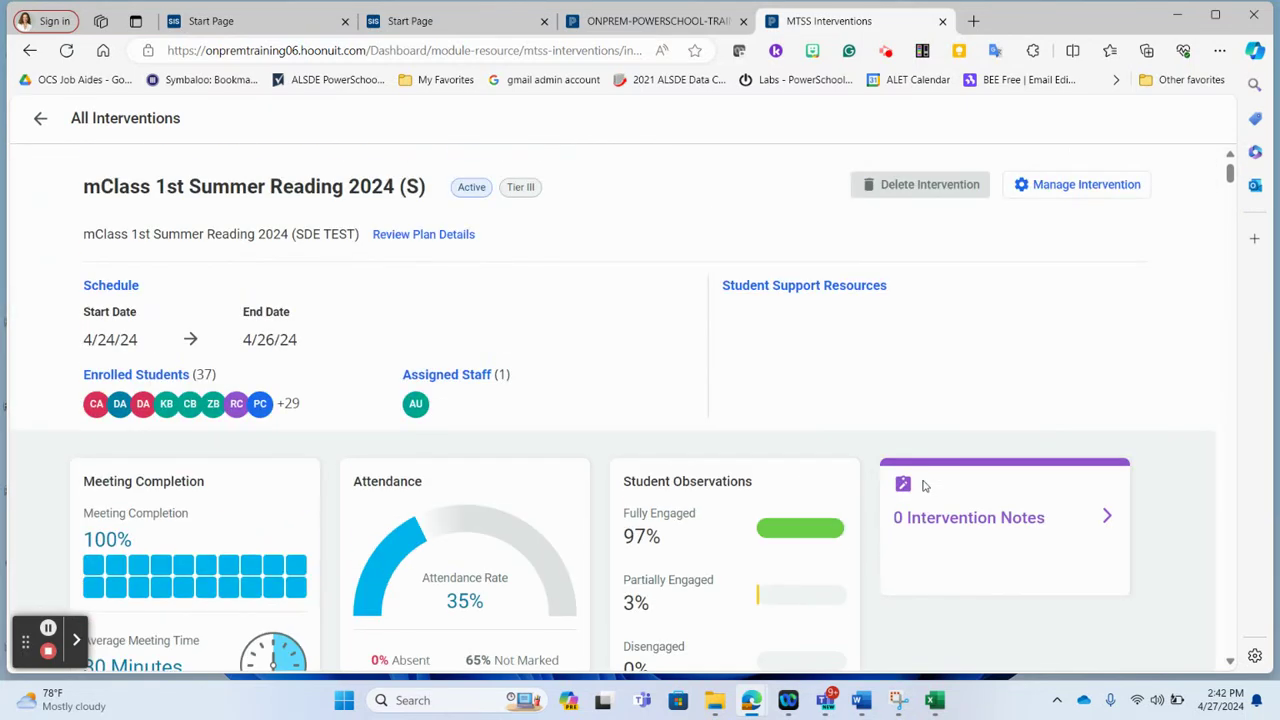
scroll(924, 486, down, 10)
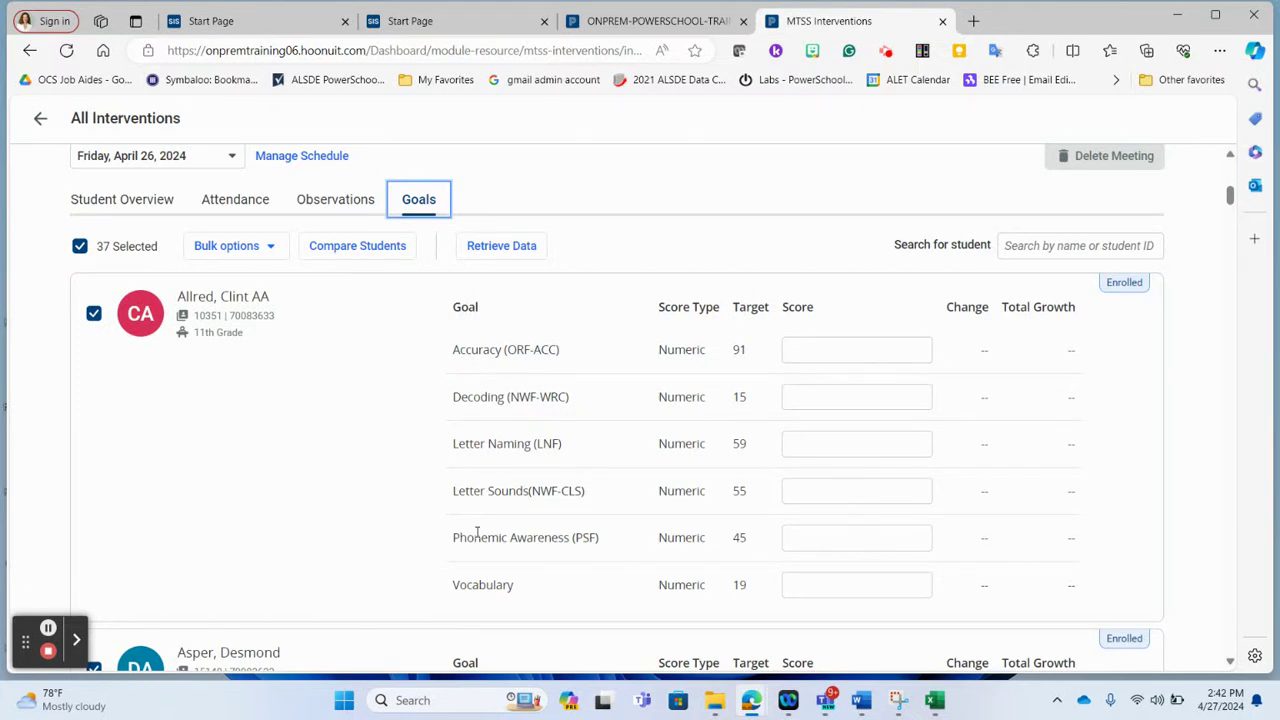
click(811, 357)
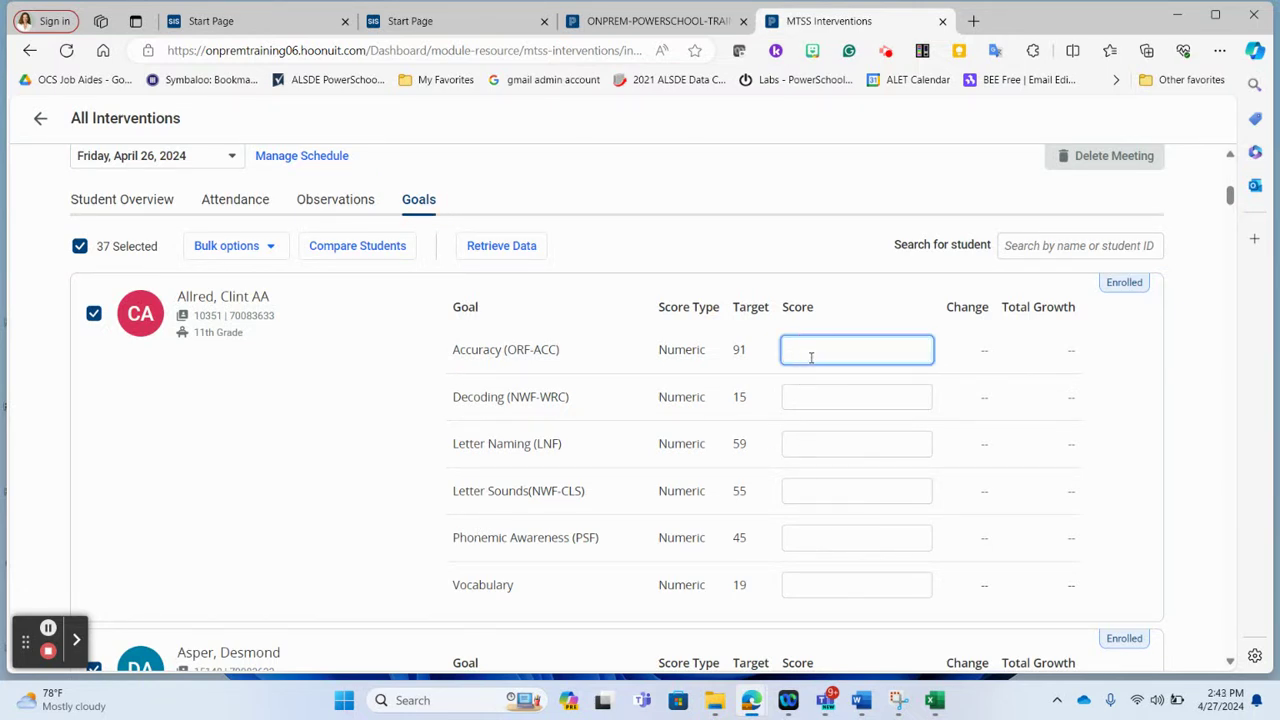
text(75)
click(826, 399)
text(7)
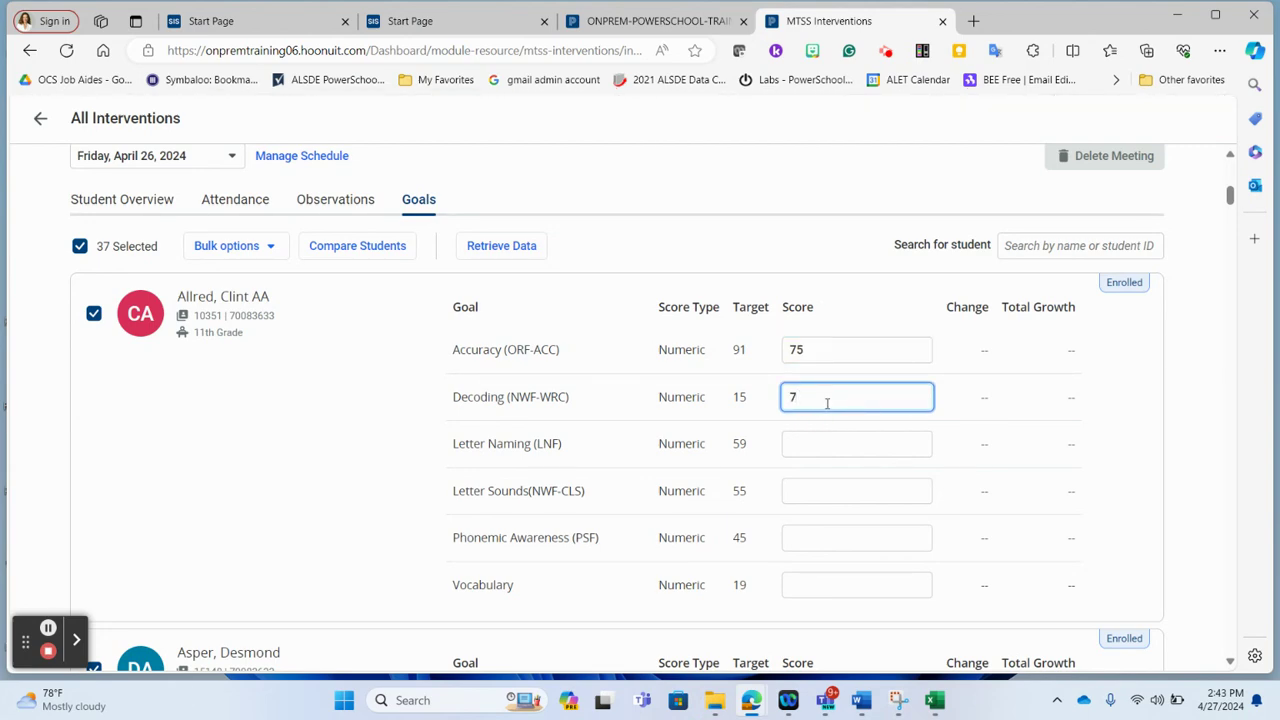
Look through the students' goal scores and check which bulk options are available for goals.
scroll(827, 403, down, 2)
scroll(827, 403, down, 7)
scroll(827, 403, up, 15)
scroll(490, 428, down, 3)
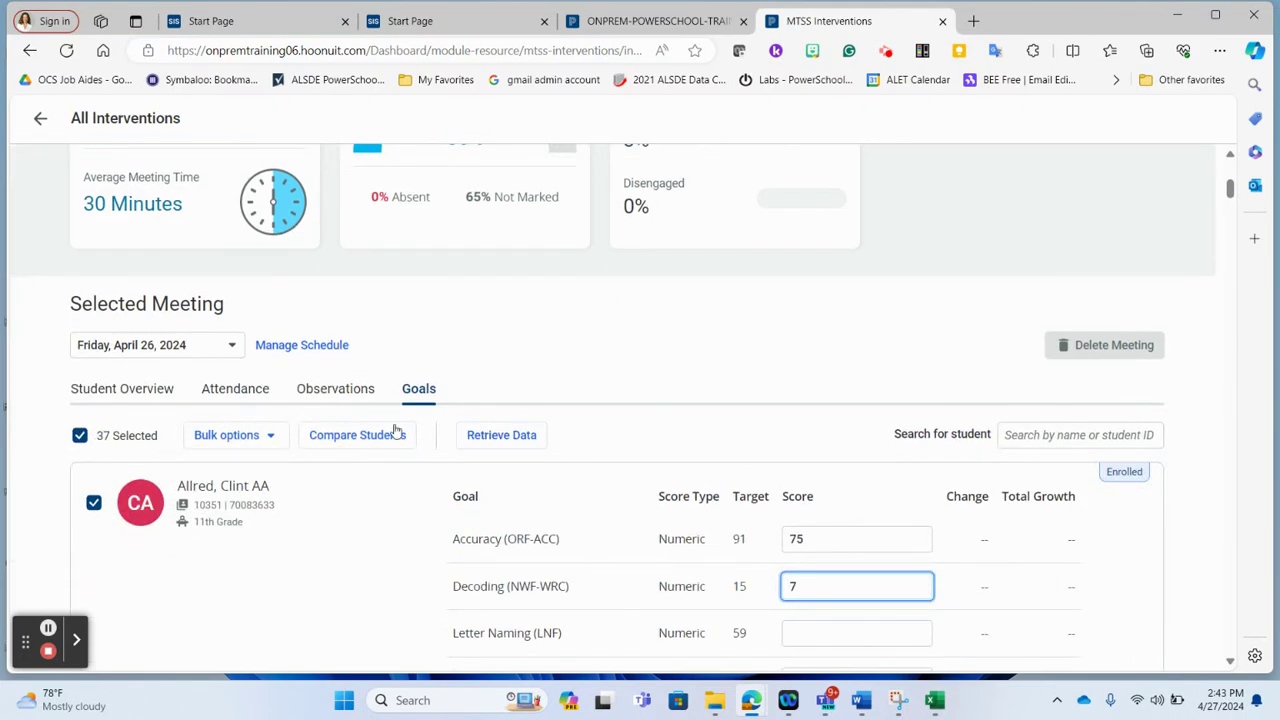
click(272, 446)
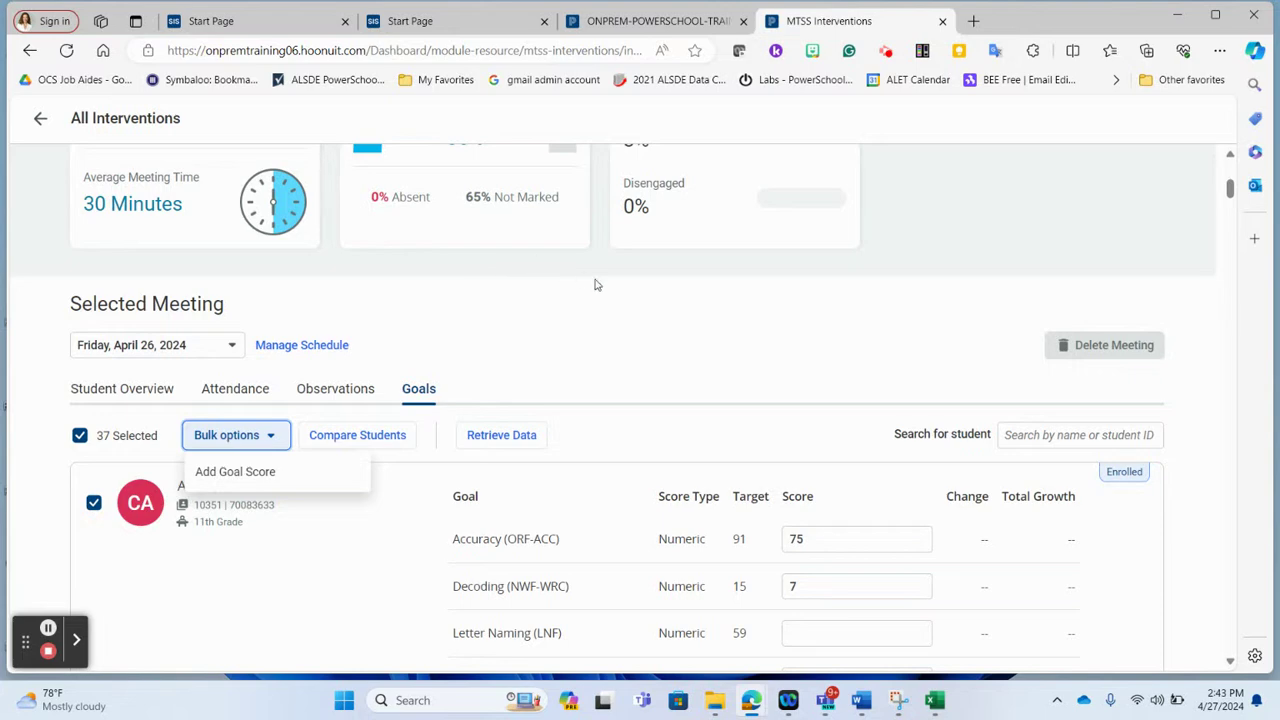
click(629, 326)
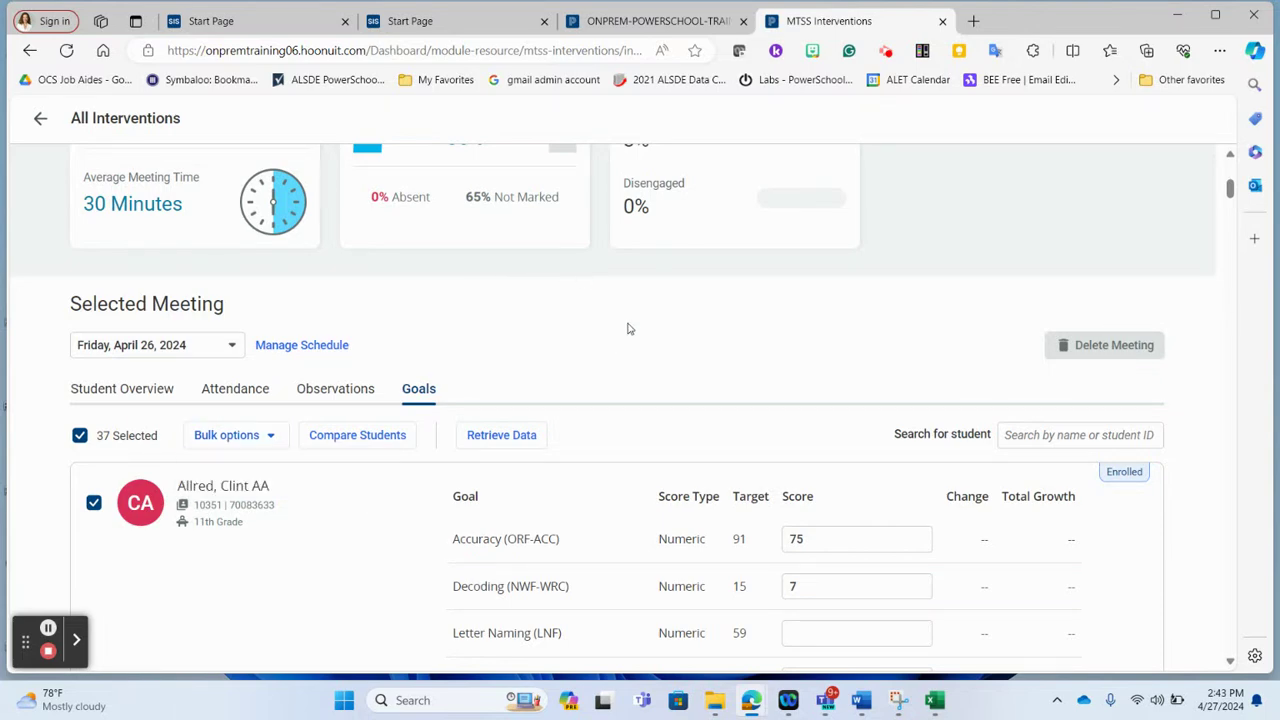
Review the student overview cards for updated attendance, observations and the plotted Accuracy (ORF-ACC) scores.
click(113, 392)
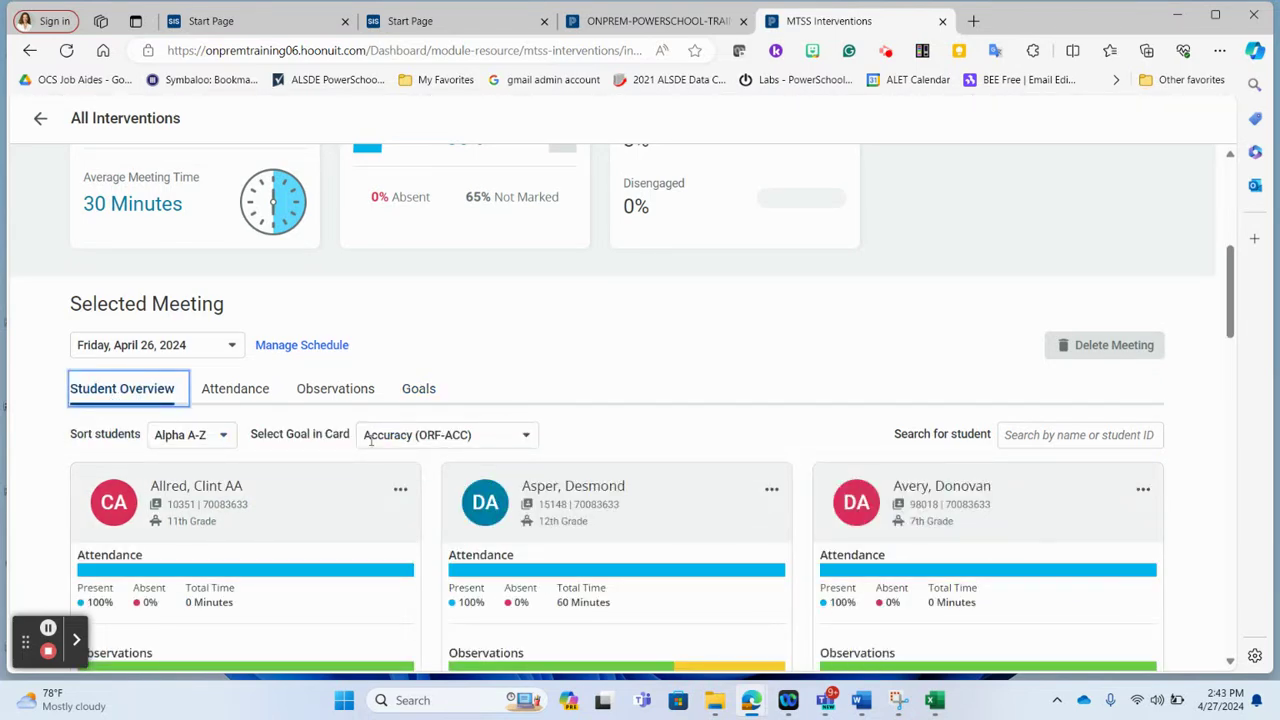
scroll(370, 445, down, 3)
mouse_move(256, 566)
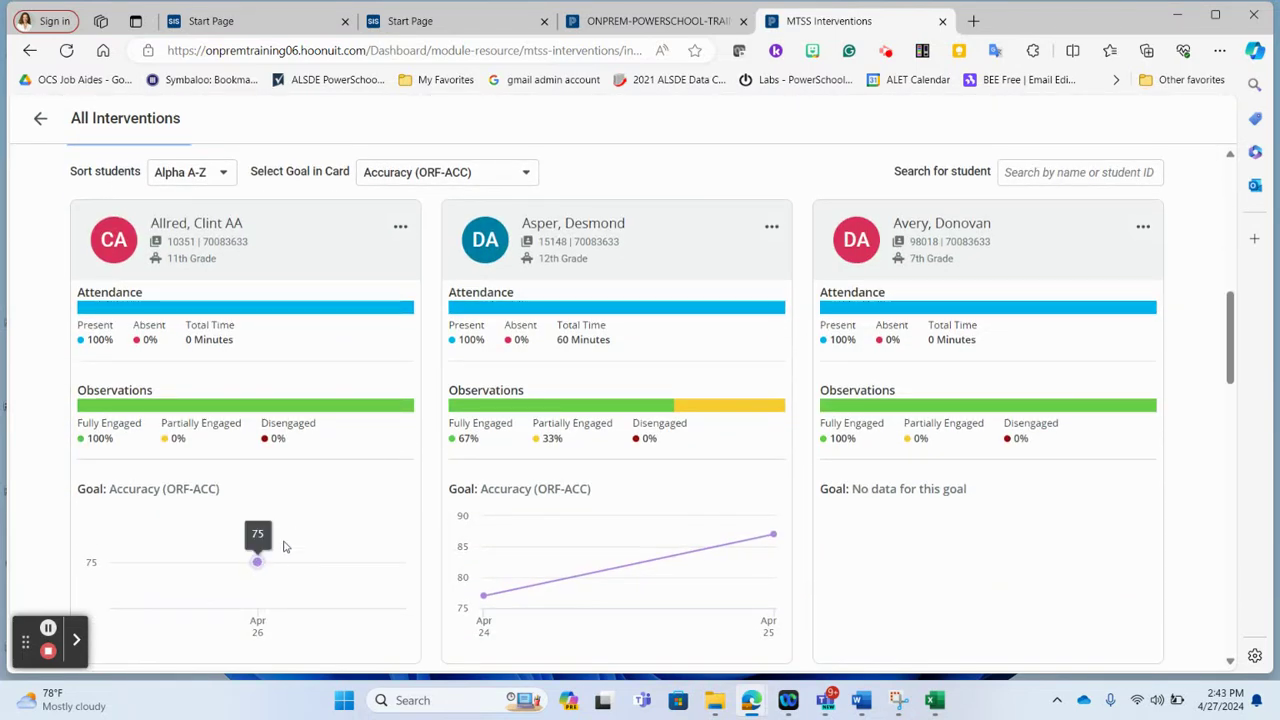
scroll(285, 547, up, 1)
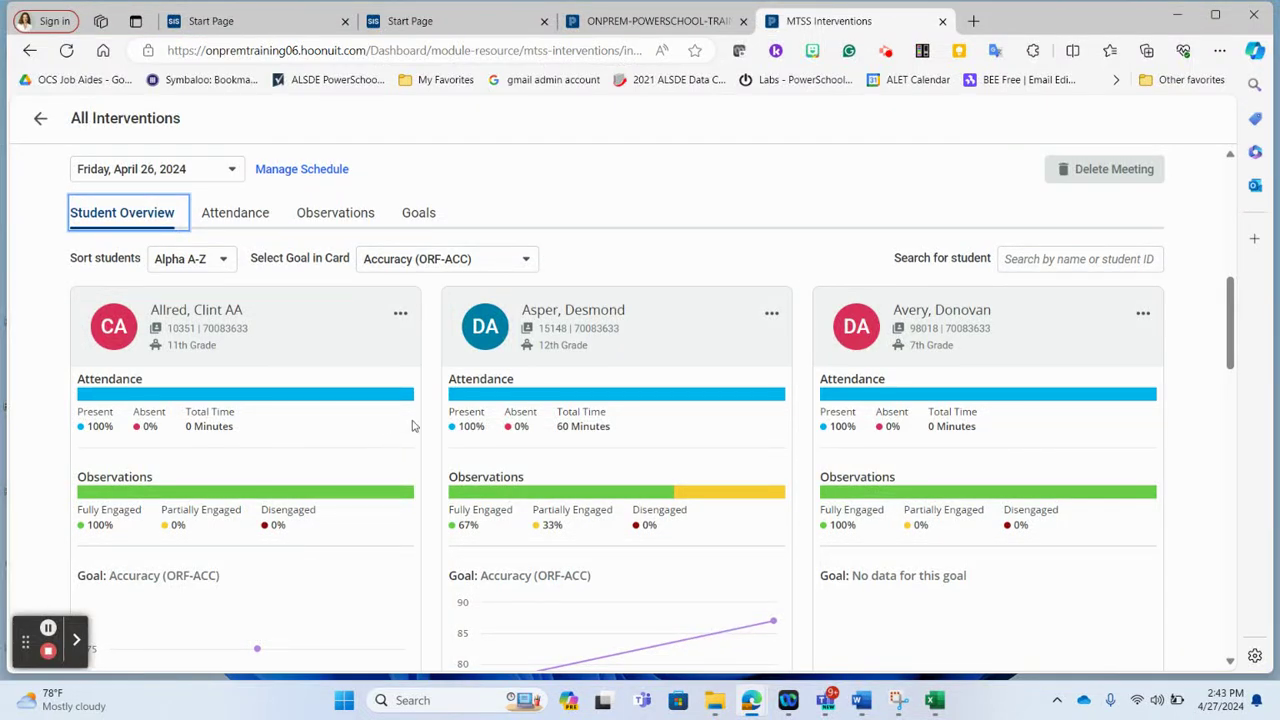
scroll(586, 566, down, 2)
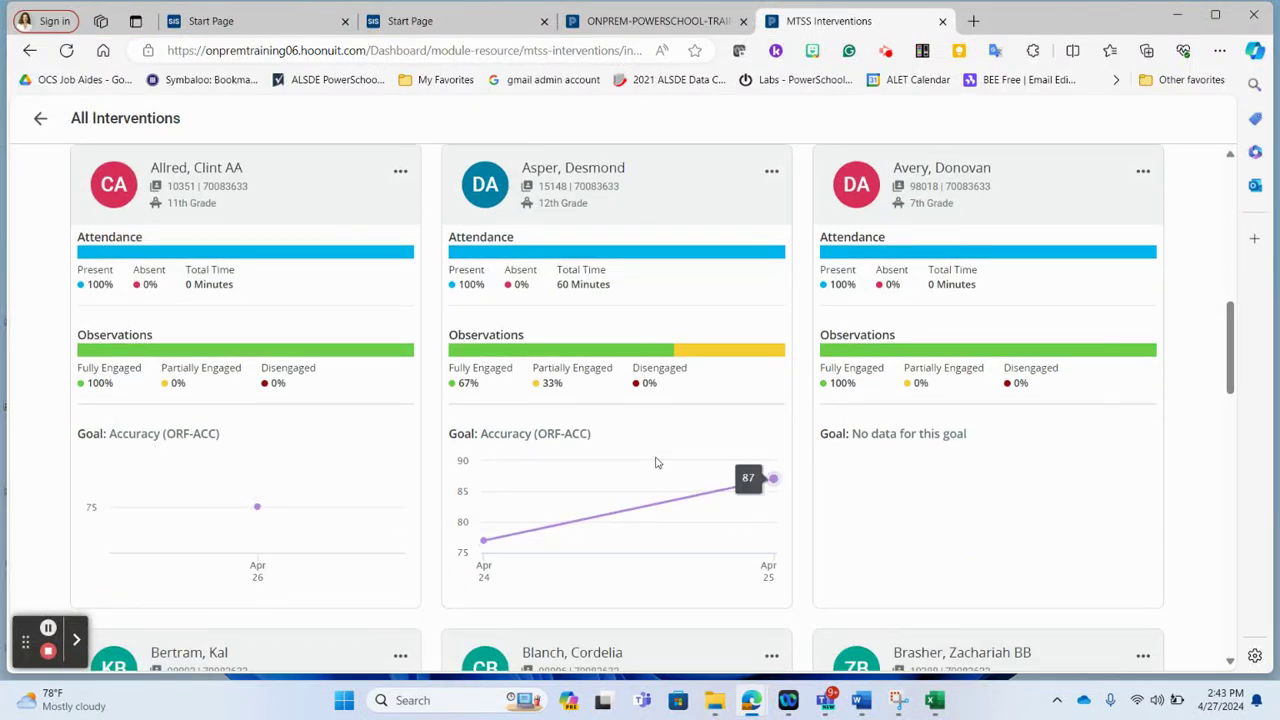
Switch the goal shown in the student cards to Decoding (NWF-WRC) and view its charts.
scroll(654, 460, up, 3)
click(503, 415)
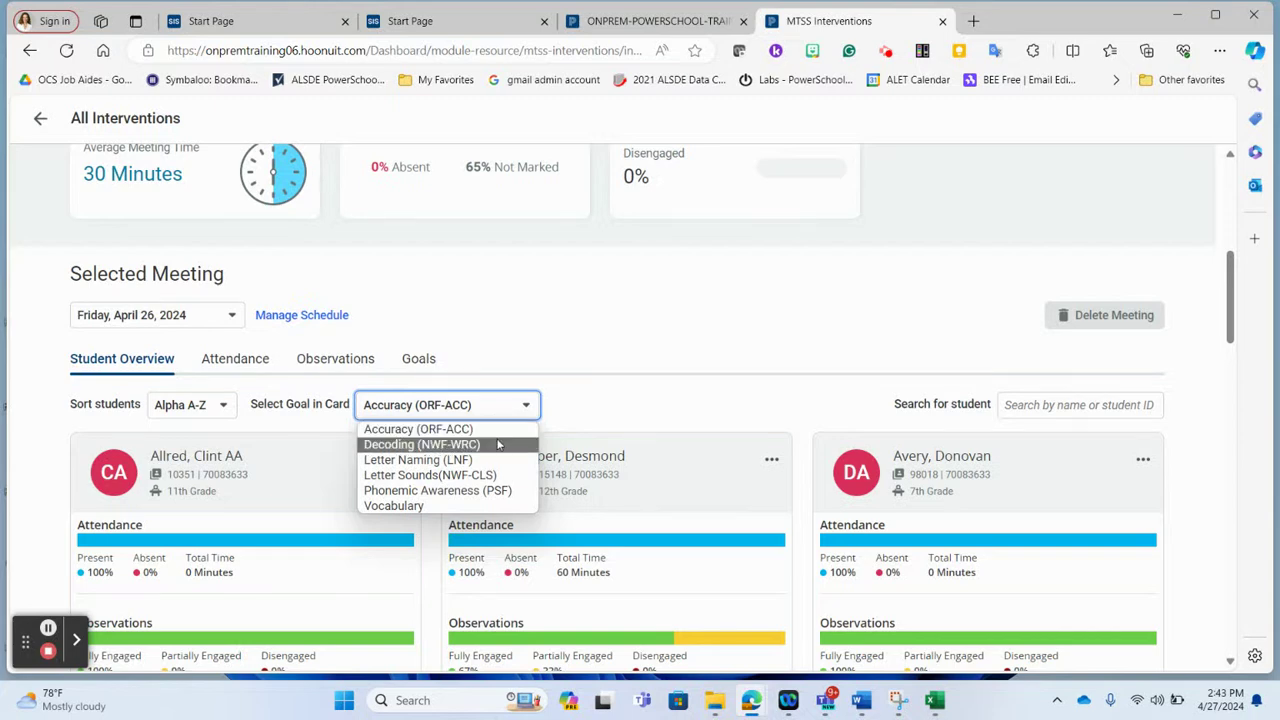
click(502, 444)
scroll(497, 450, down, 4)
scroll(497, 450, down, 1)
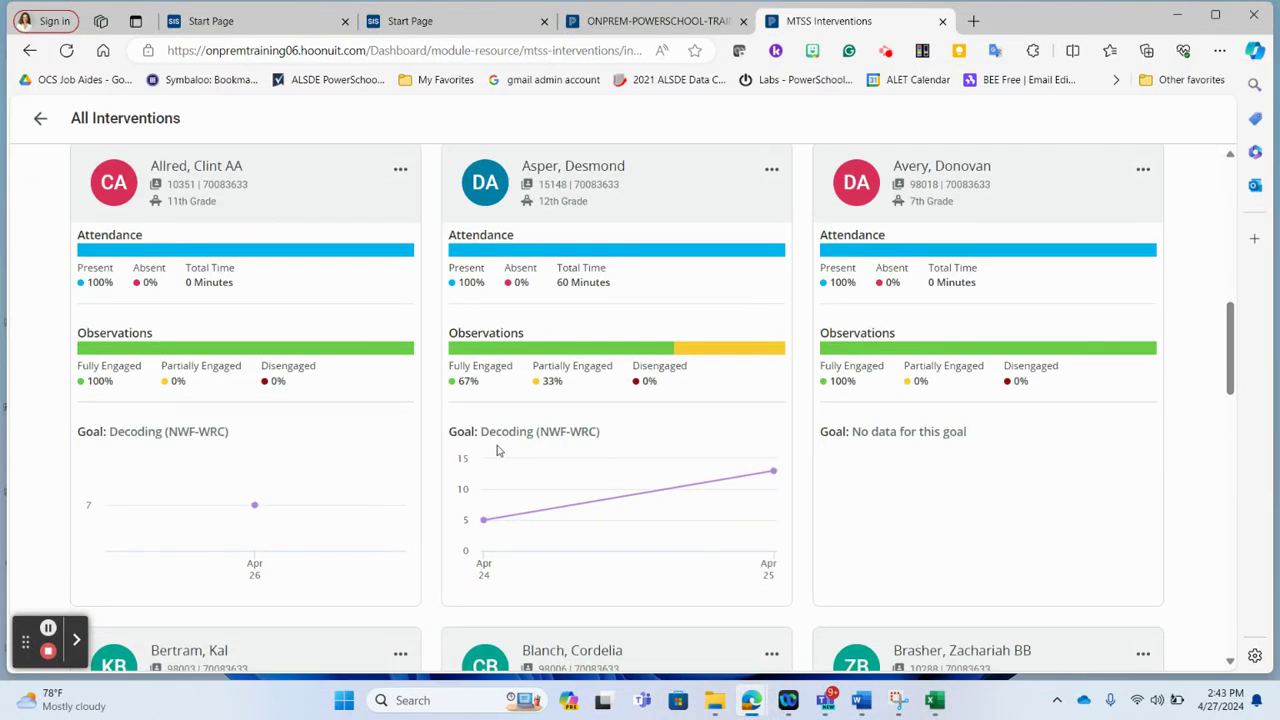